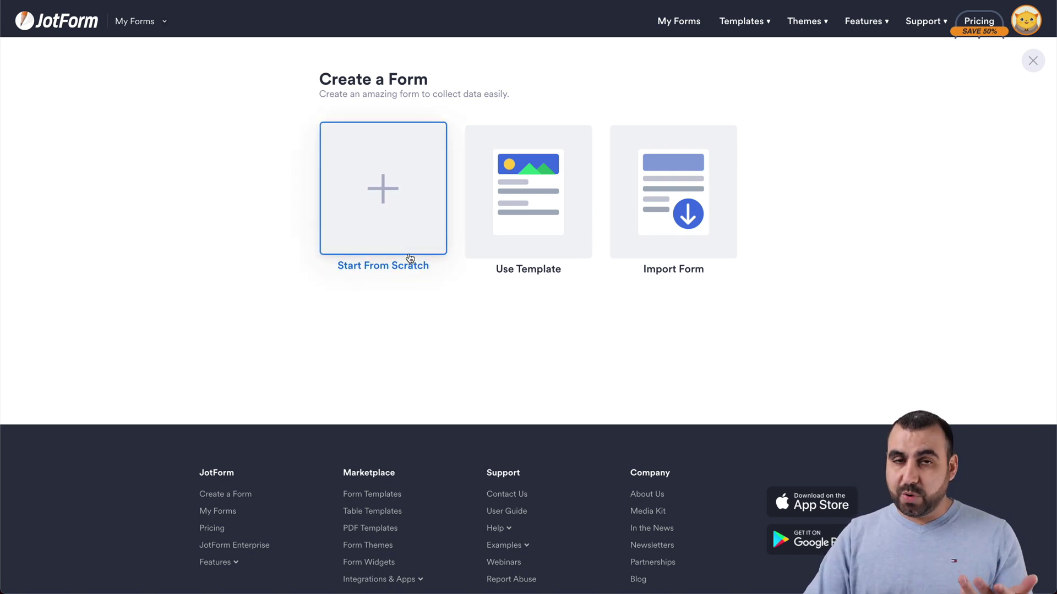
Step: Browse the ready-made Contact Forms templates
left_click(547, 249)
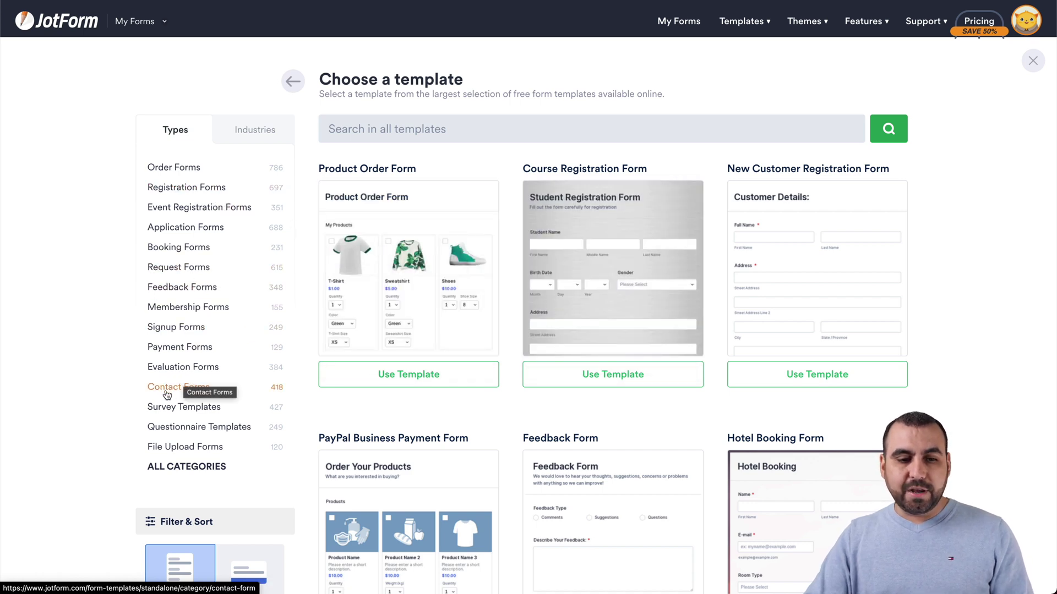
left_click(168, 389)
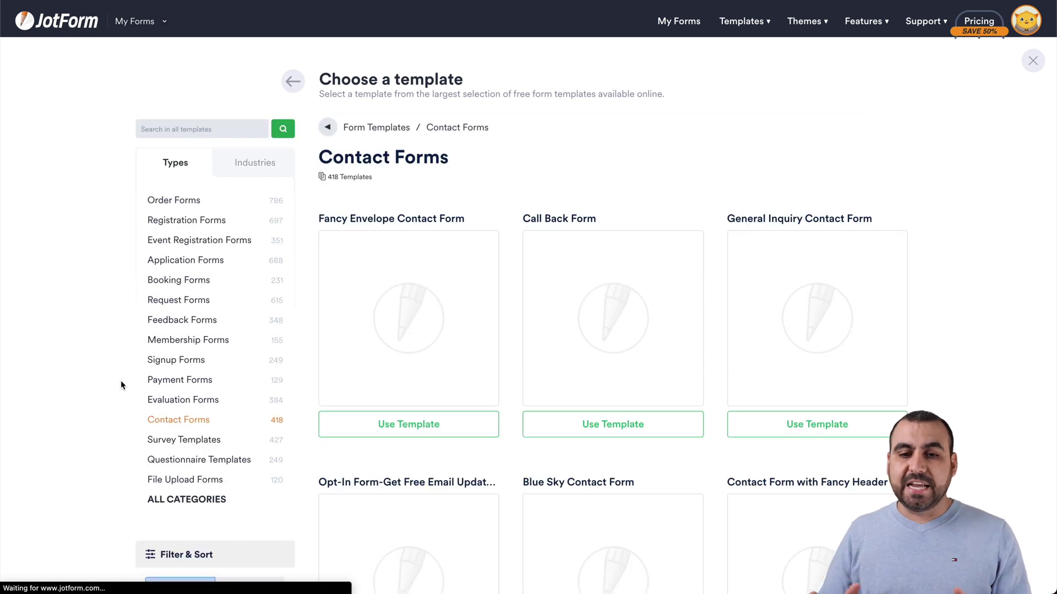
scroll(631, 365, "down", 3)
scroll(631, 365, "down", 5)
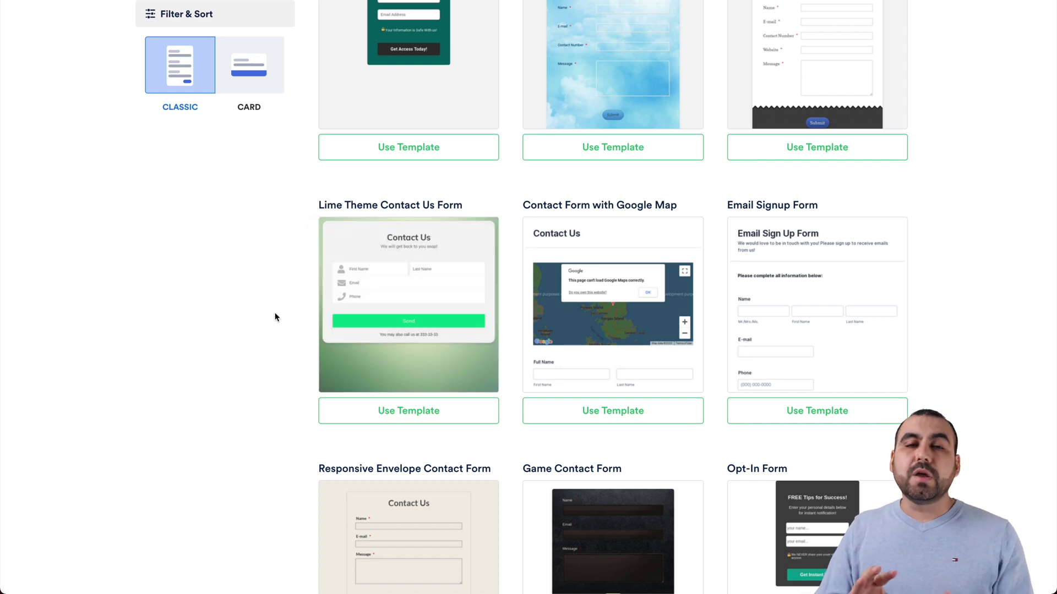
scroll(275, 317, "up", 8)
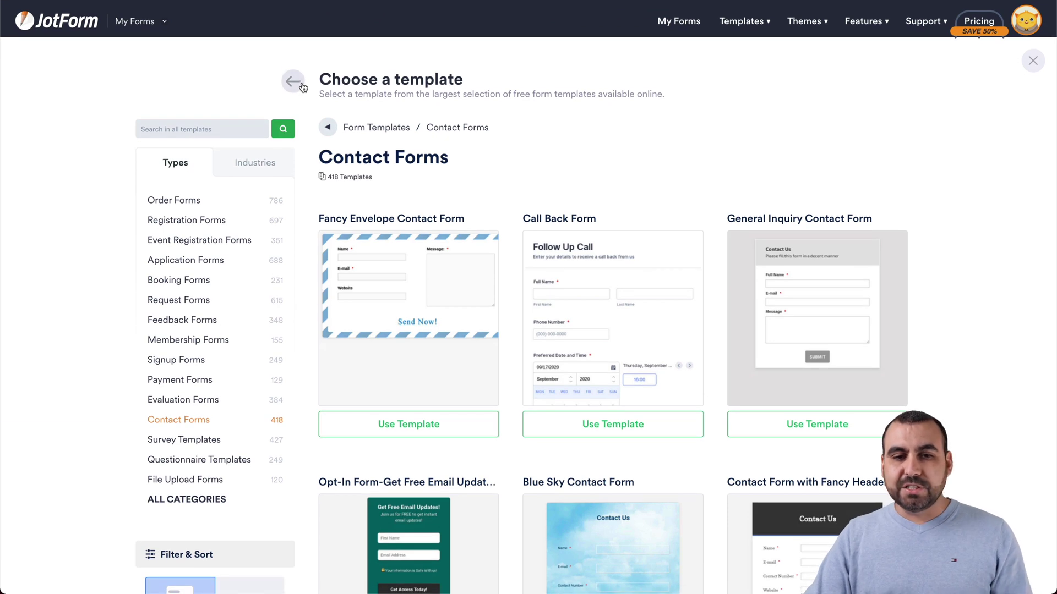
Step: Start a blank form from scratch using the Classic Form layout
left_click(300, 90)
left_click(394, 194)
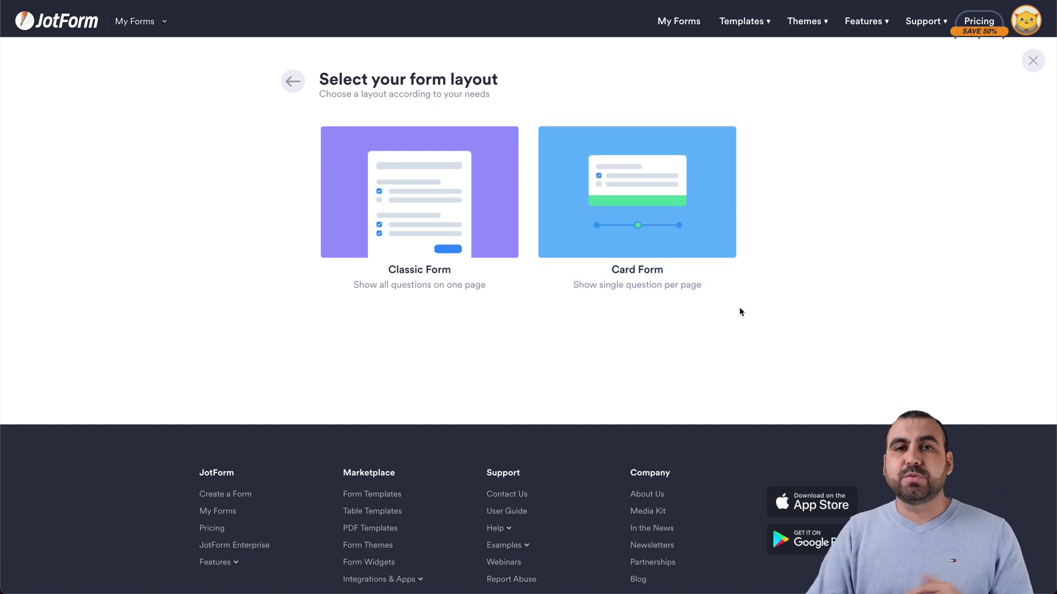
left_click(413, 202)
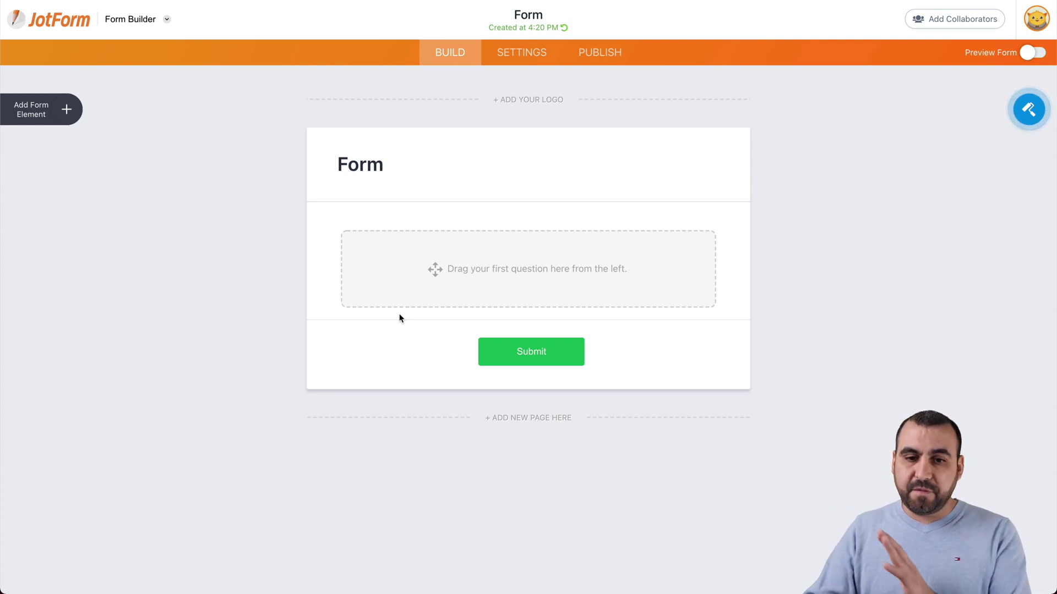
Step: Add Full Name, Email and Address fields from the Basic elements list
left_click(64, 112)
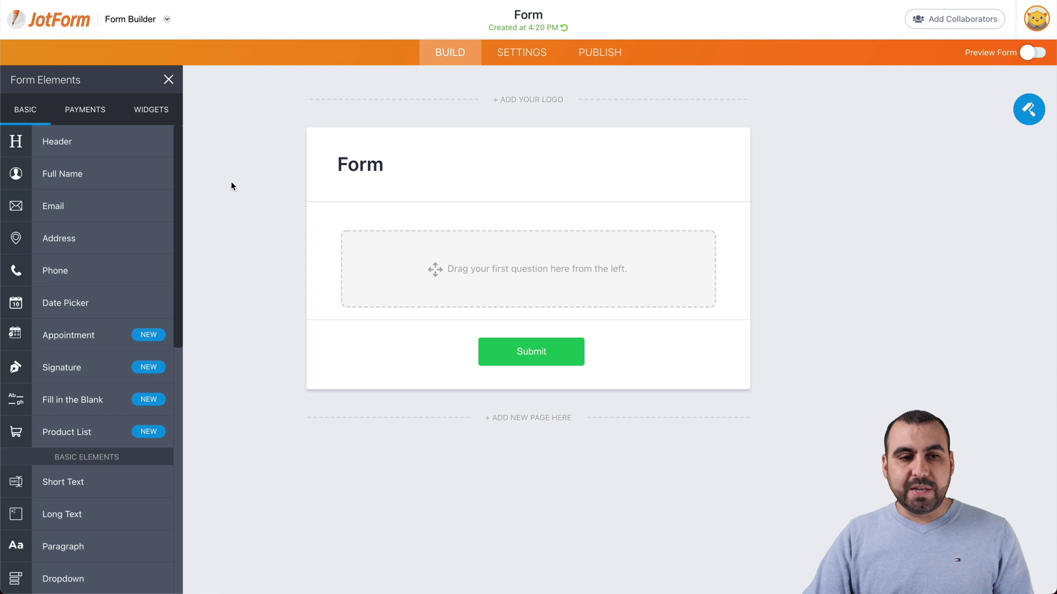
left_click_drag(57, 174, 449, 247)
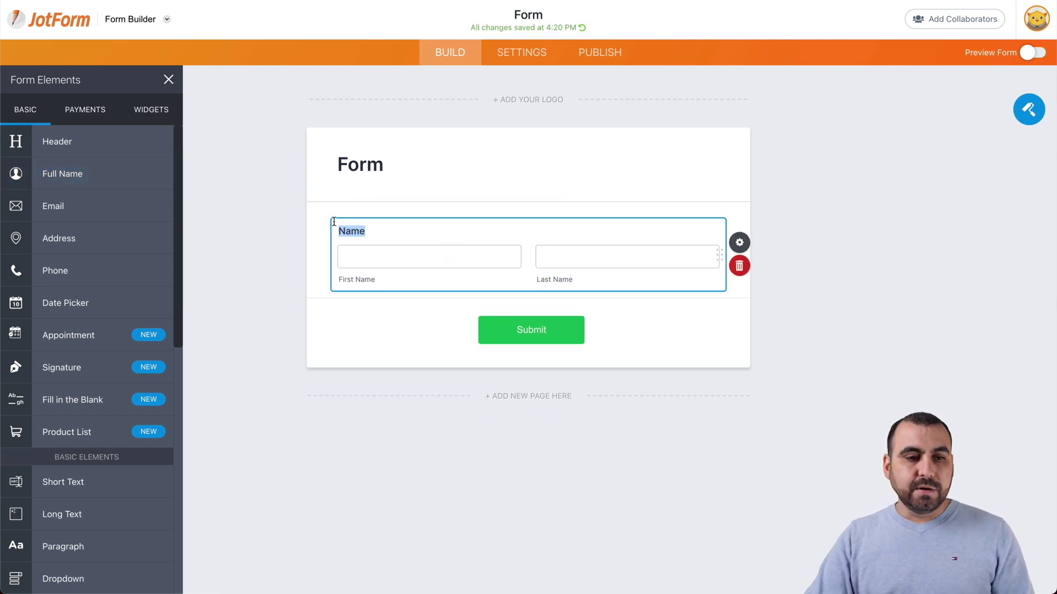
left_click_drag(83, 201, 329, 295)
left_click_drag(83, 237, 510, 315)
Step: Insert Phone, Short Text and Long Text questions above the Email field
scroll(361, 272, "down", 1)
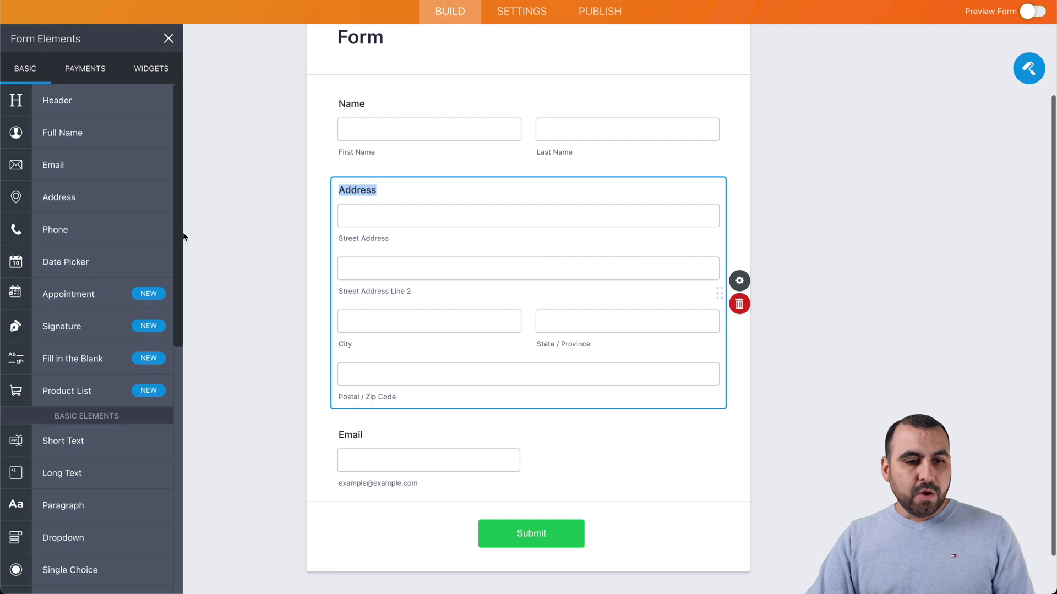
left_click_drag(72, 230, 431, 437)
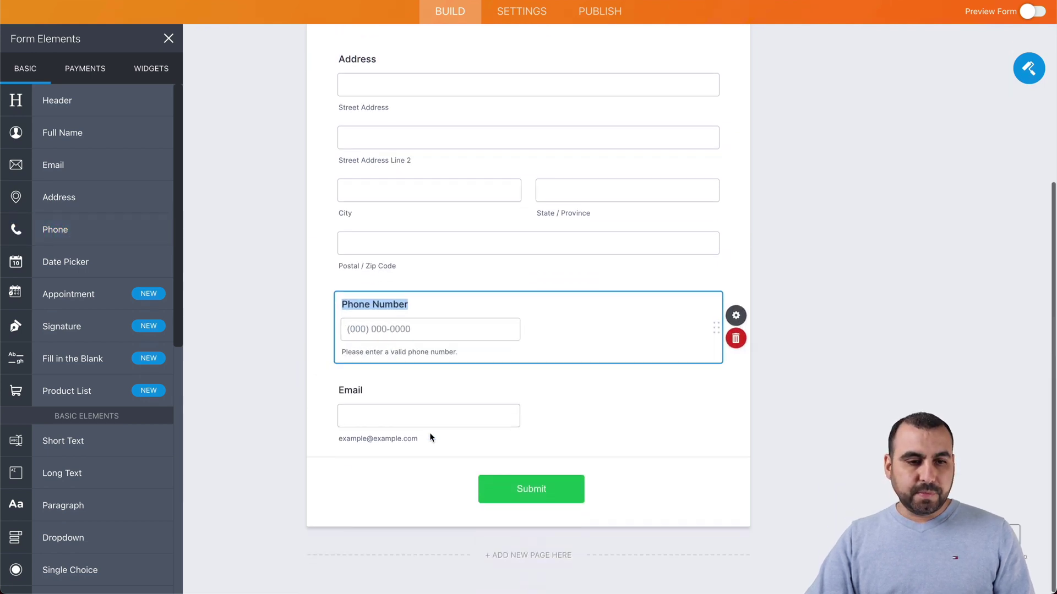
scroll(83, 231, "down", 1)
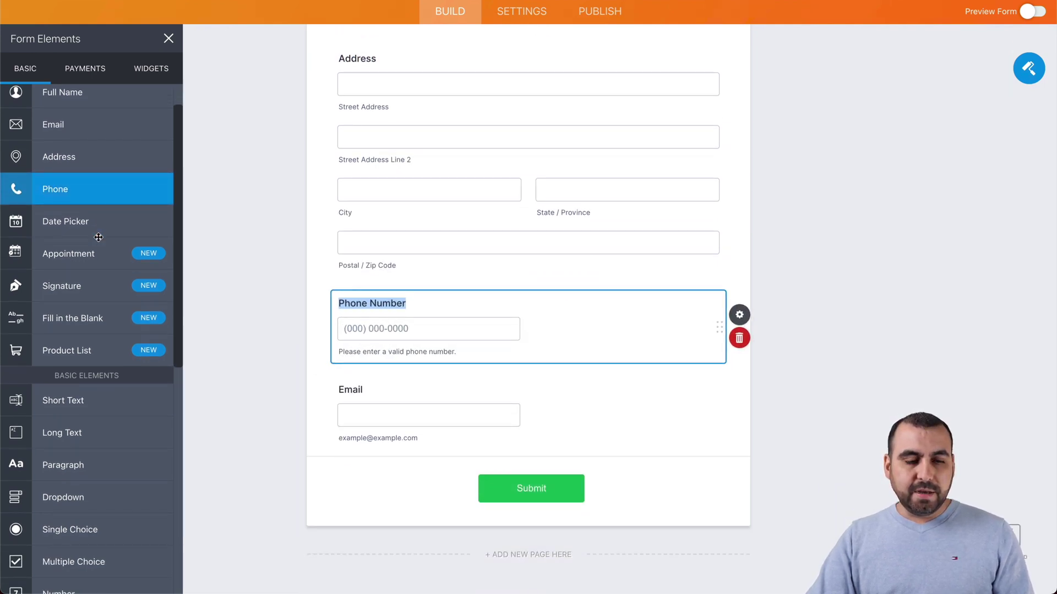
scroll(93, 236, "down", 4)
left_click_drag(89, 243, 451, 388)
left_click_drag(69, 276, 413, 414)
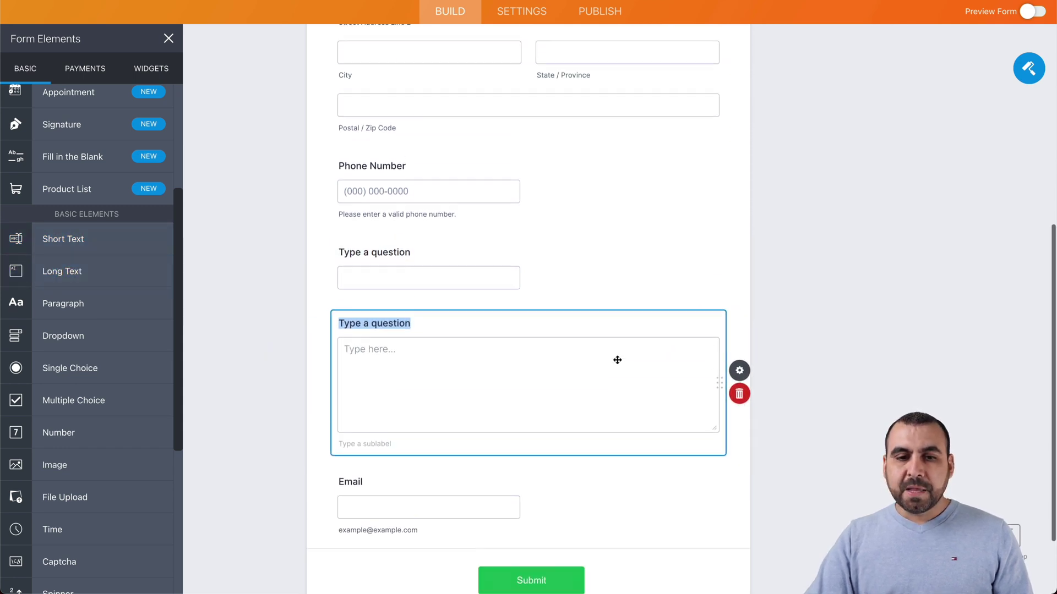
scroll(616, 360, "up", 6)
scroll(617, 360, "down", 2)
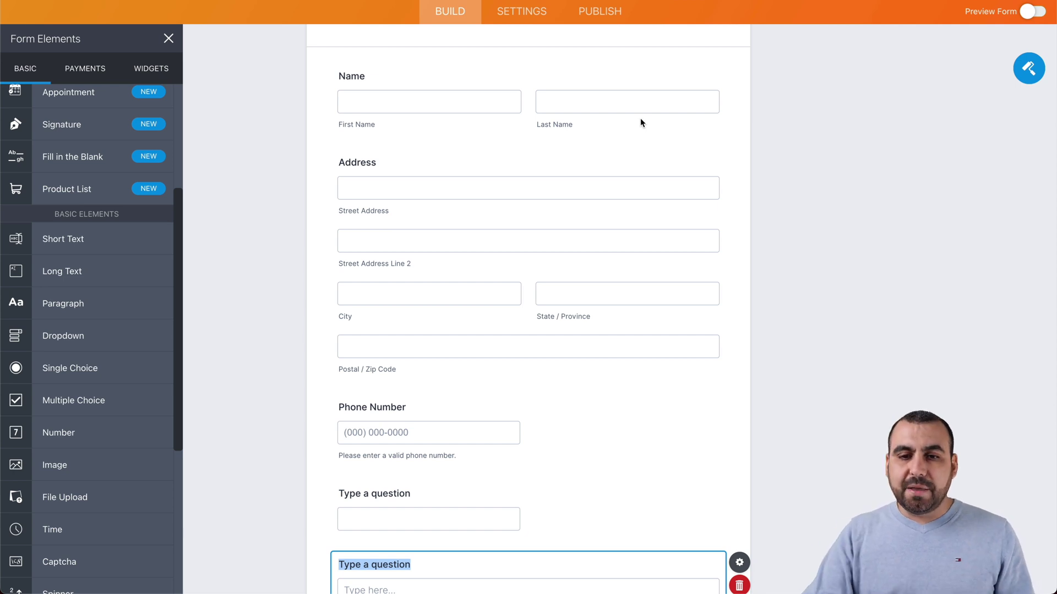
Step: Rename the Name field's question text to 'Full Name'
left_click(636, 83)
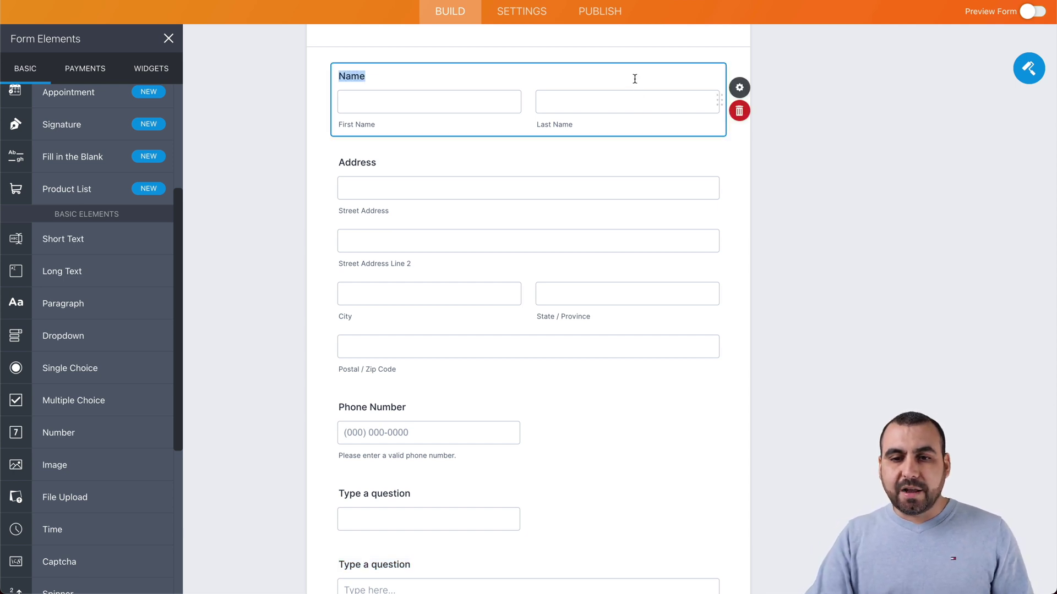
left_click(738, 88)
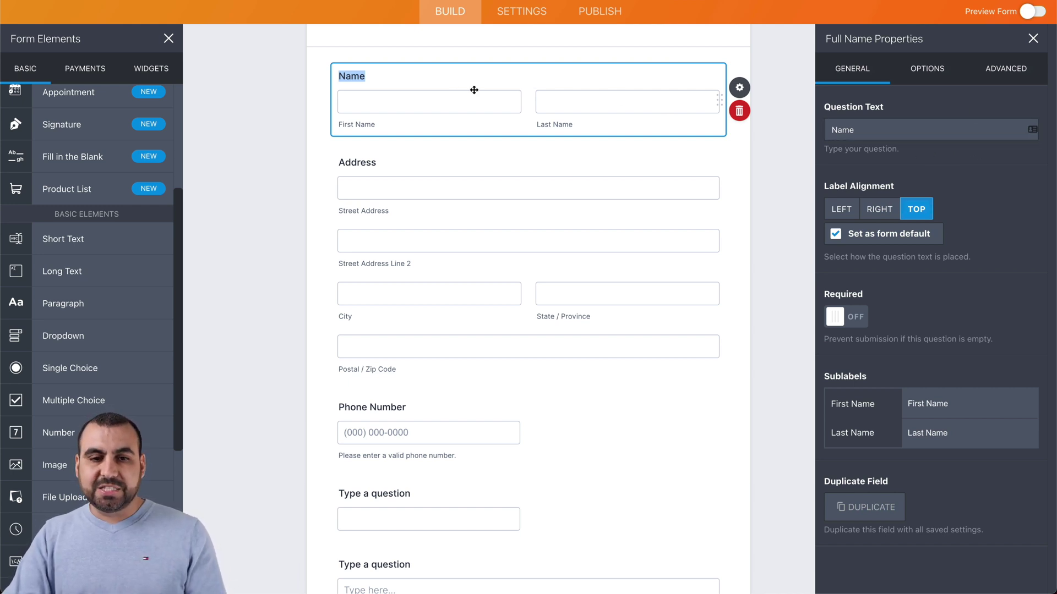
double_click(871, 130)
type("Full Name")
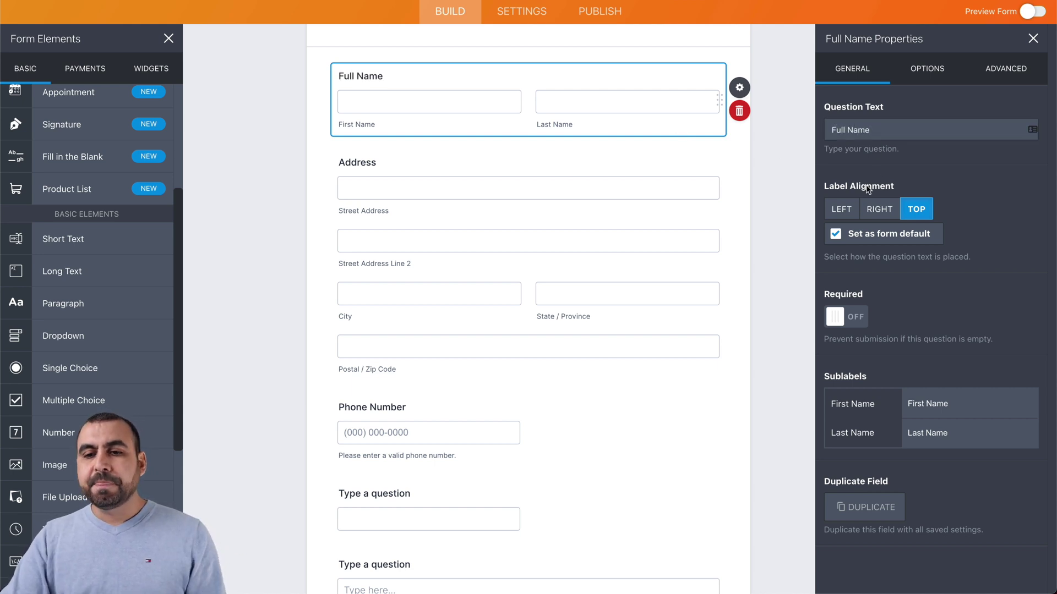
Step: Keep label alignment at Top and make Full Name required
left_click(844, 210)
left_click(879, 212)
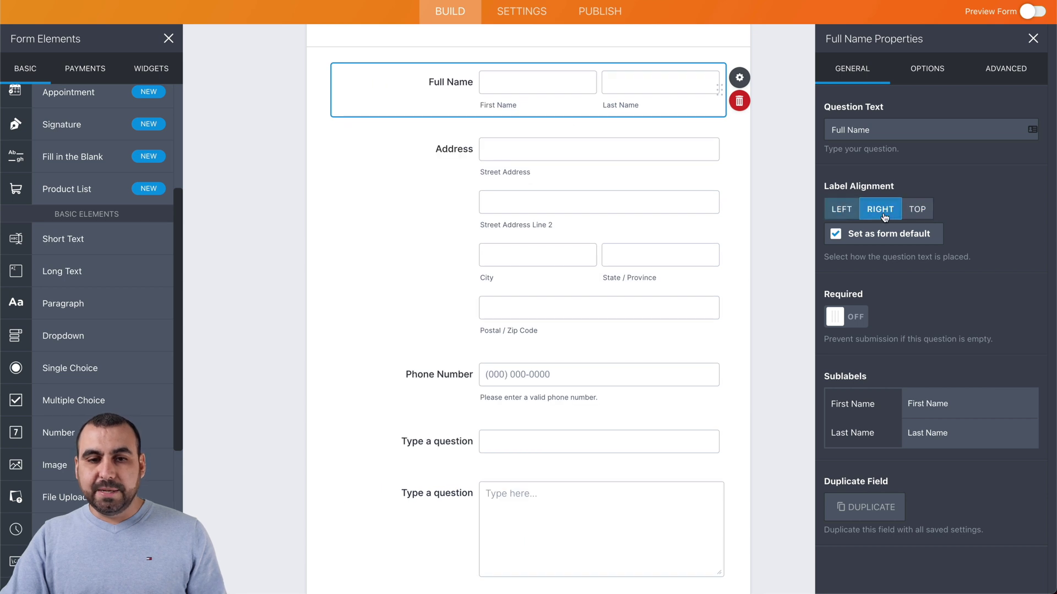
left_click(912, 215)
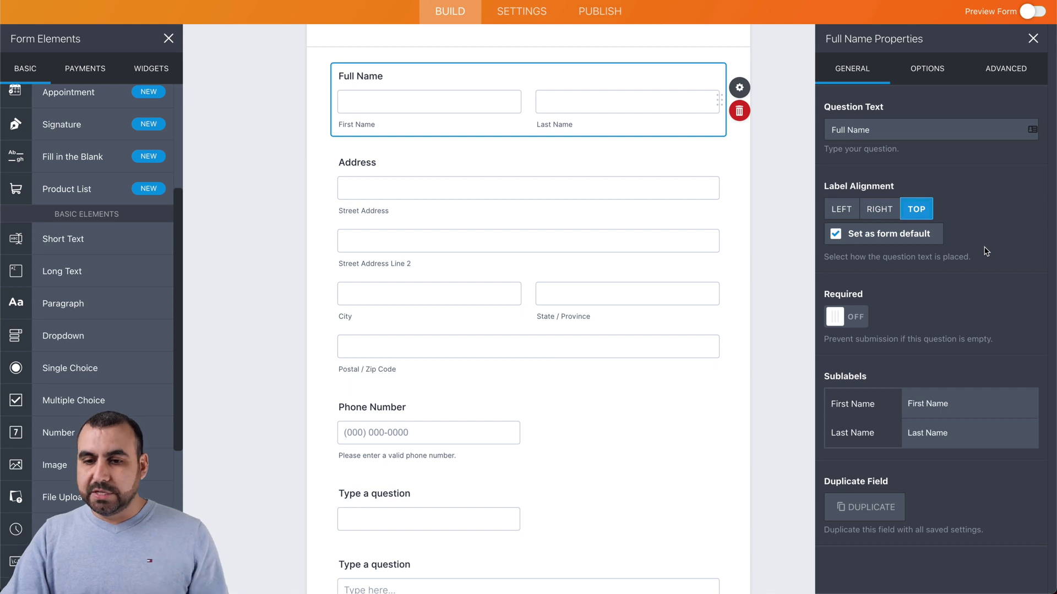
left_click(856, 318)
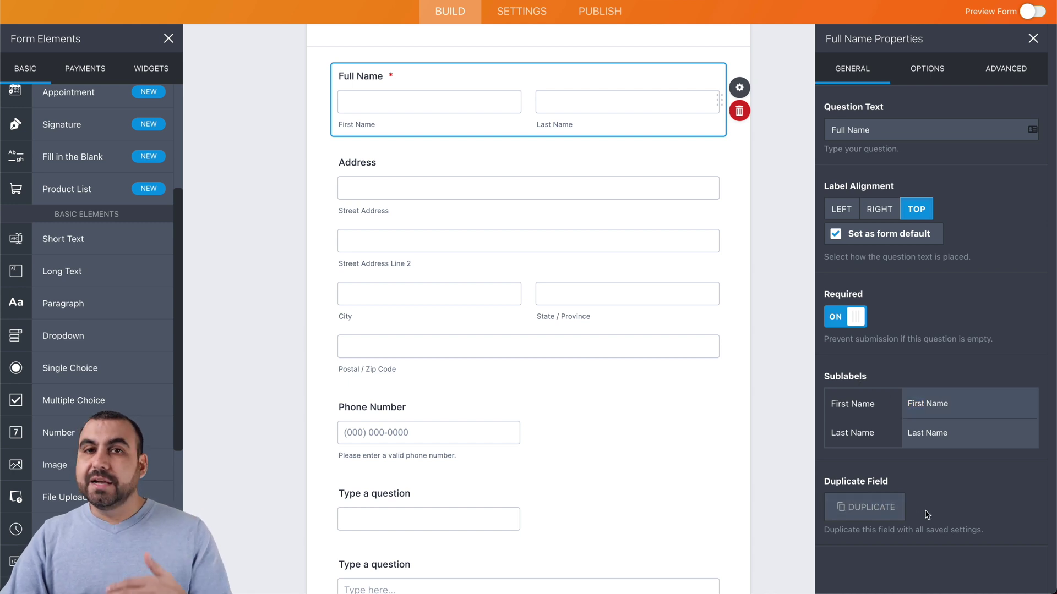
Step: Add a Middle Name box and a Prefix dropdown with Mr. and Mrs. to Full Name
left_click(927, 71)
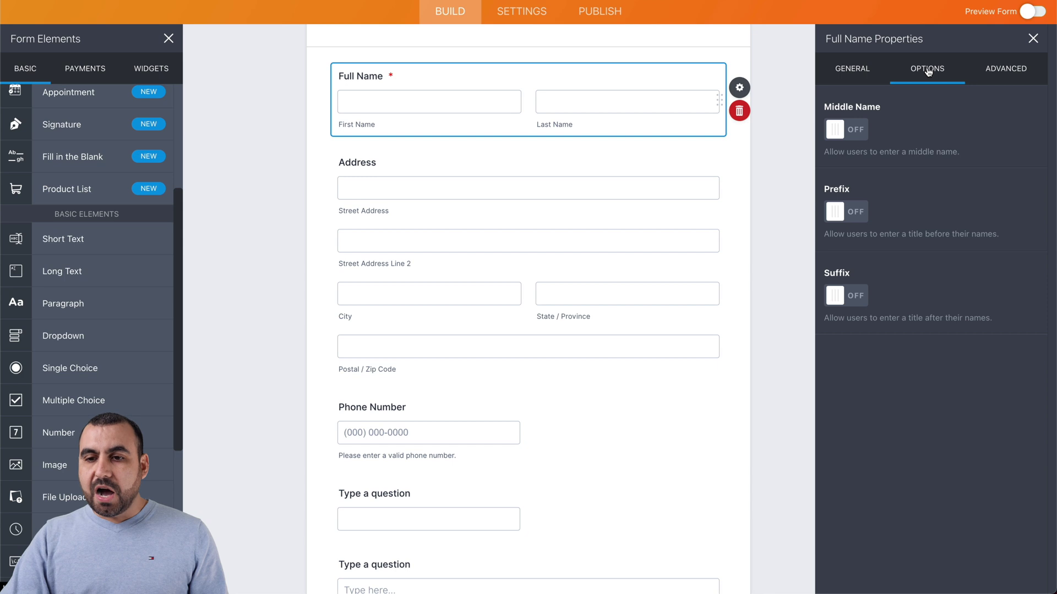
left_click(854, 136)
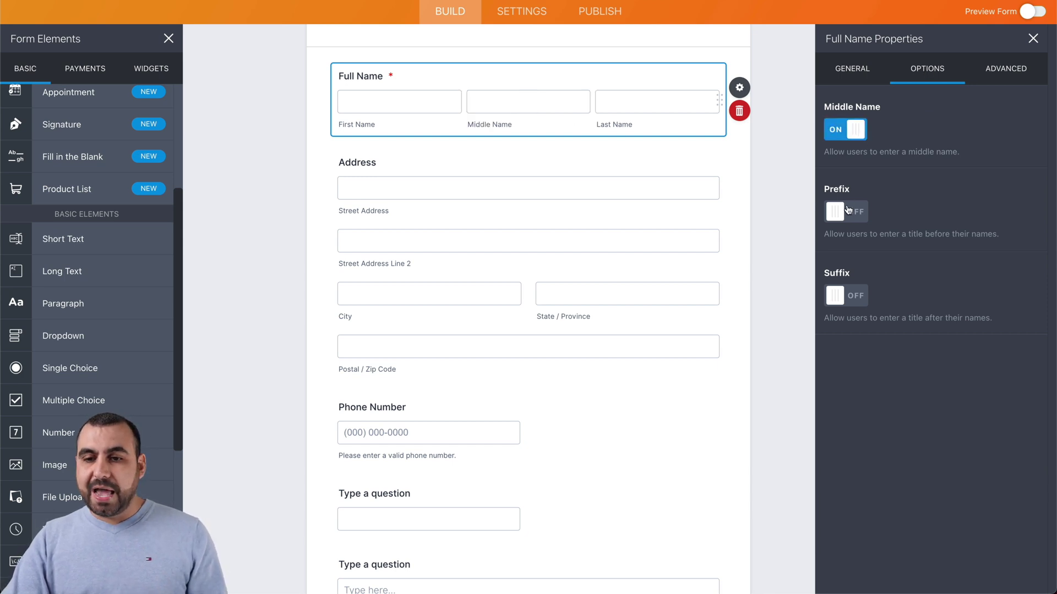
left_click(848, 210)
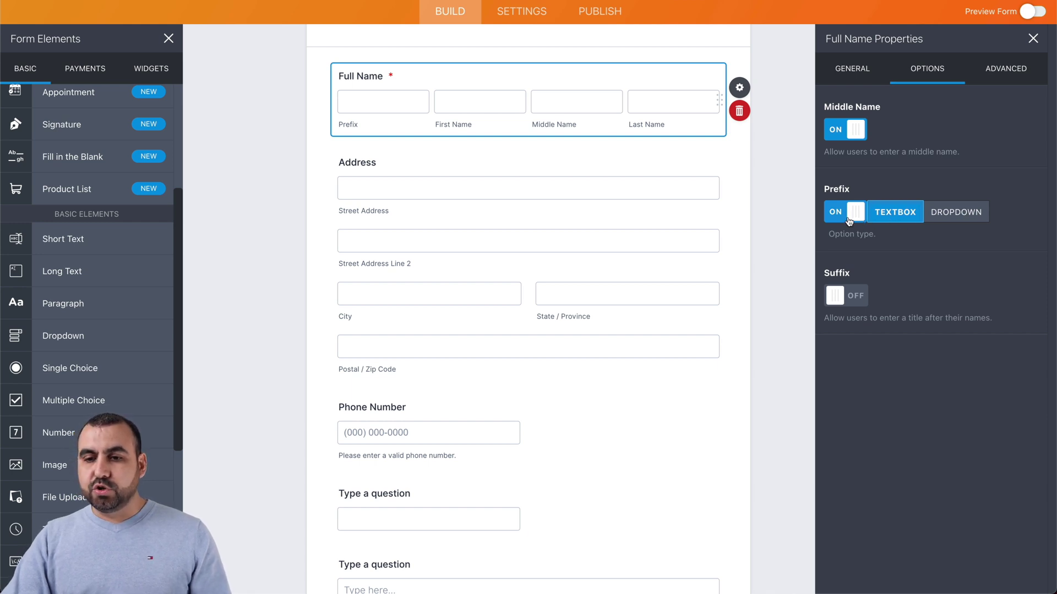
left_click(948, 215)
left_click(884, 298)
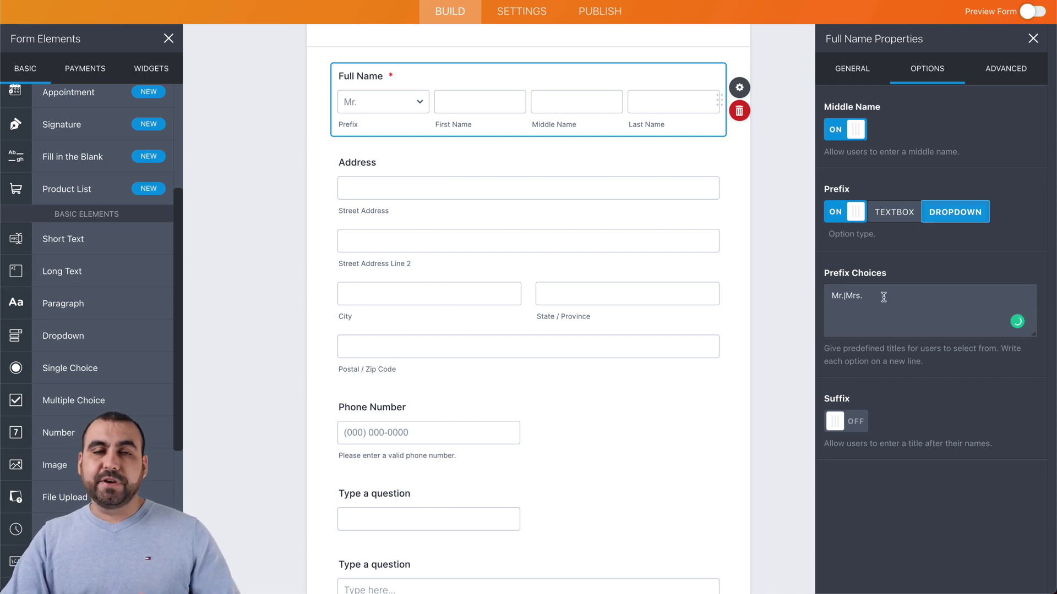
Step: Leave Suffix off, review Full Name's advanced settings, and select the Address field
left_click(854, 423)
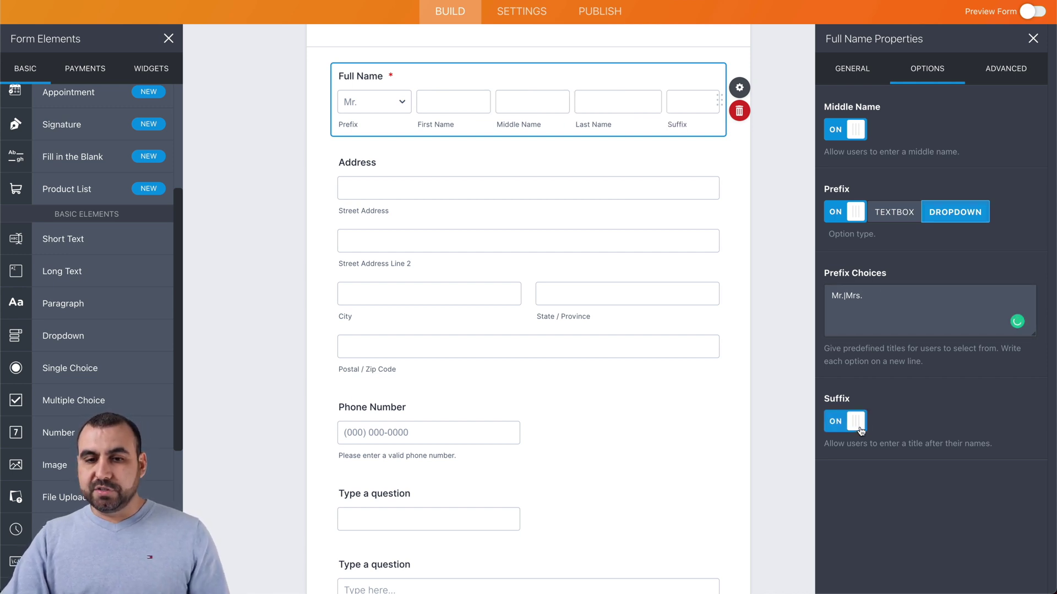
left_click(854, 424)
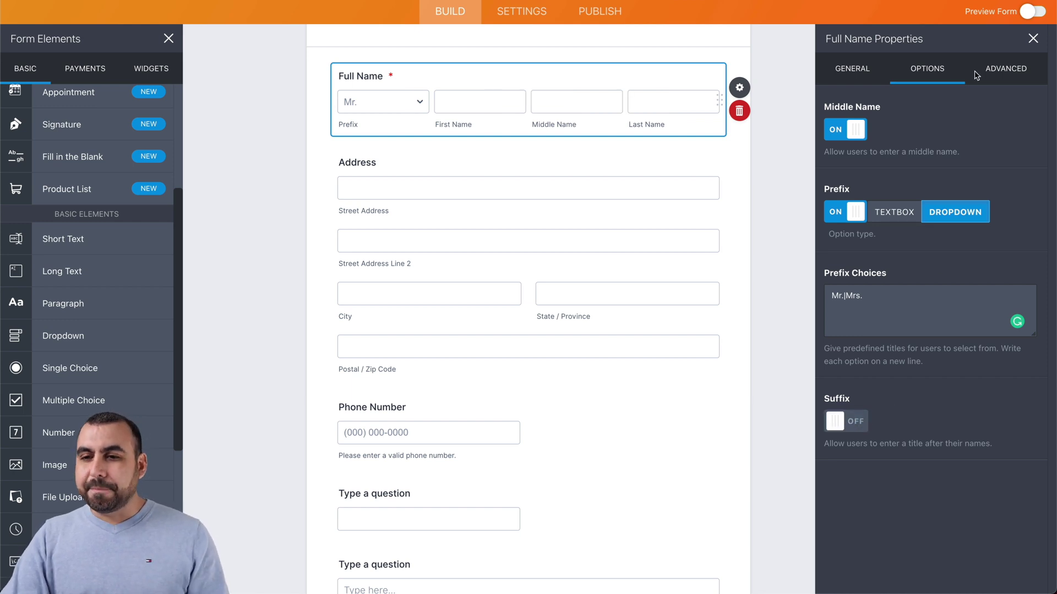
left_click(1007, 73)
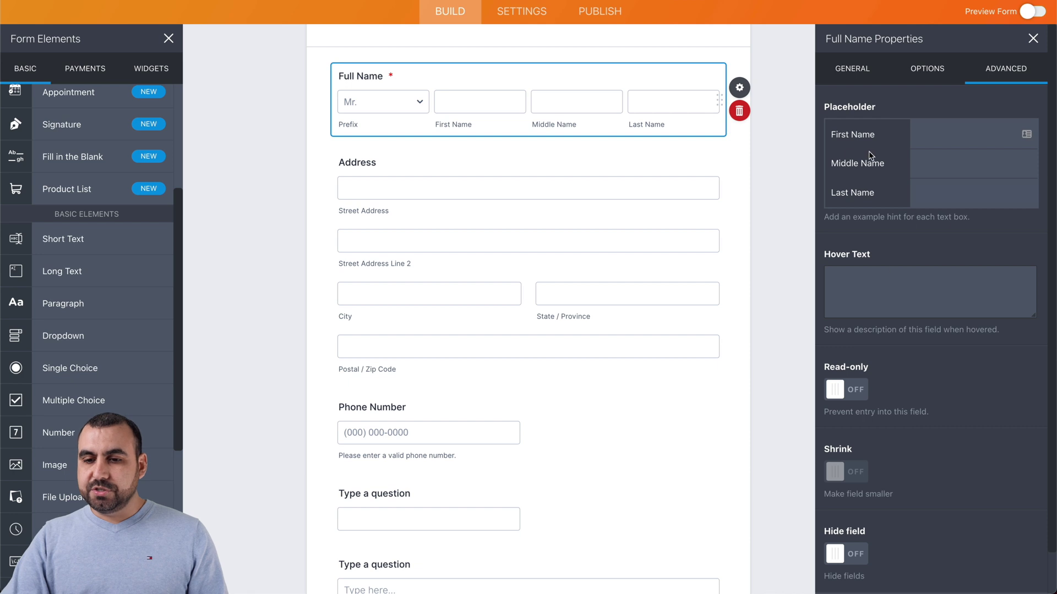
scroll(880, 318, "down", 1)
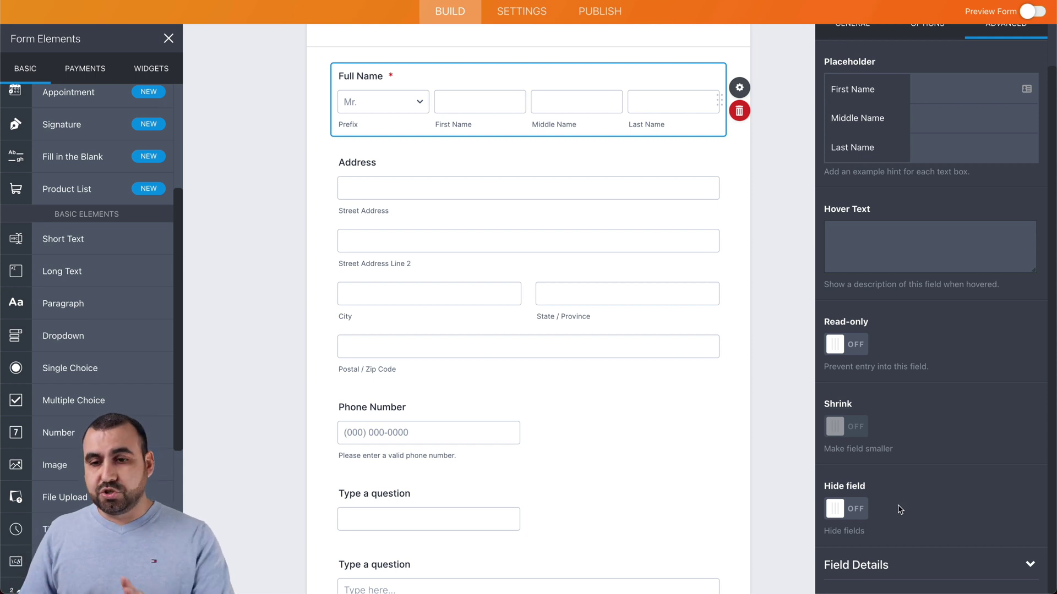
left_click(648, 234)
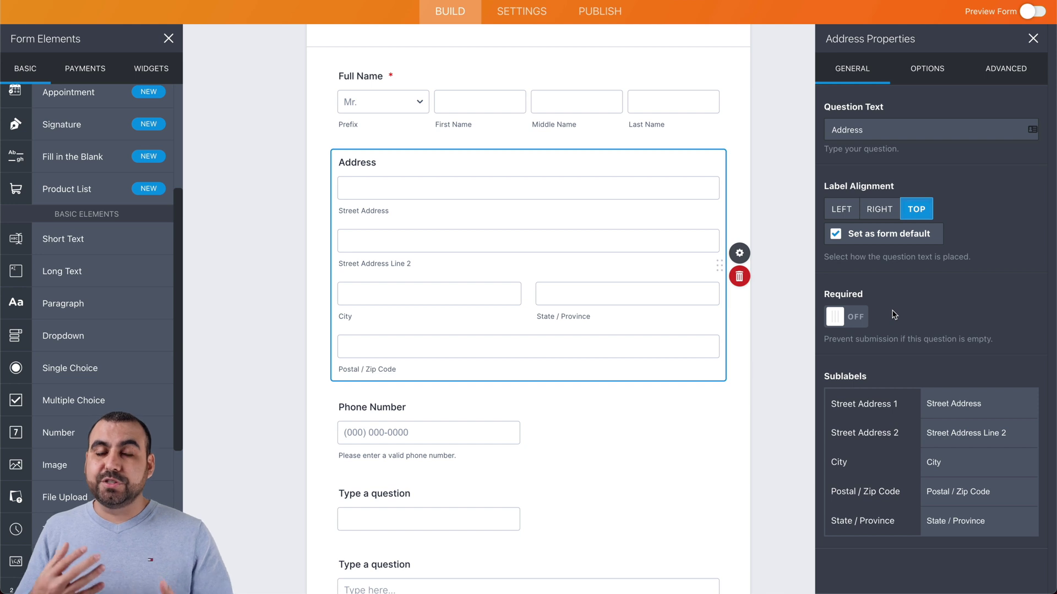
Step: Leave the Address field optional and select the Phone Number field
left_click(855, 315)
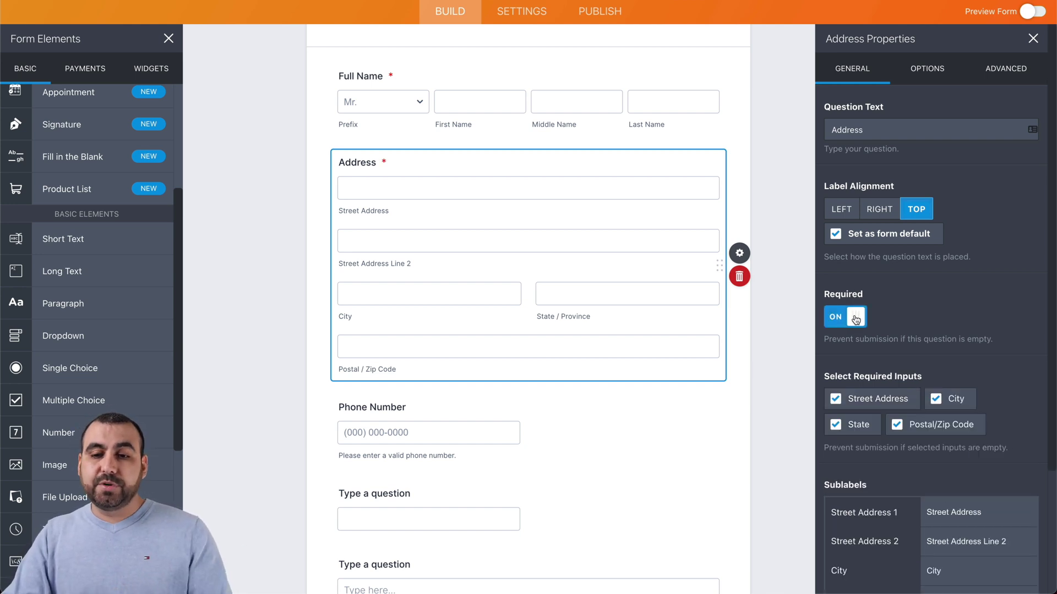
left_click(855, 318)
scroll(556, 389, "down", 3)
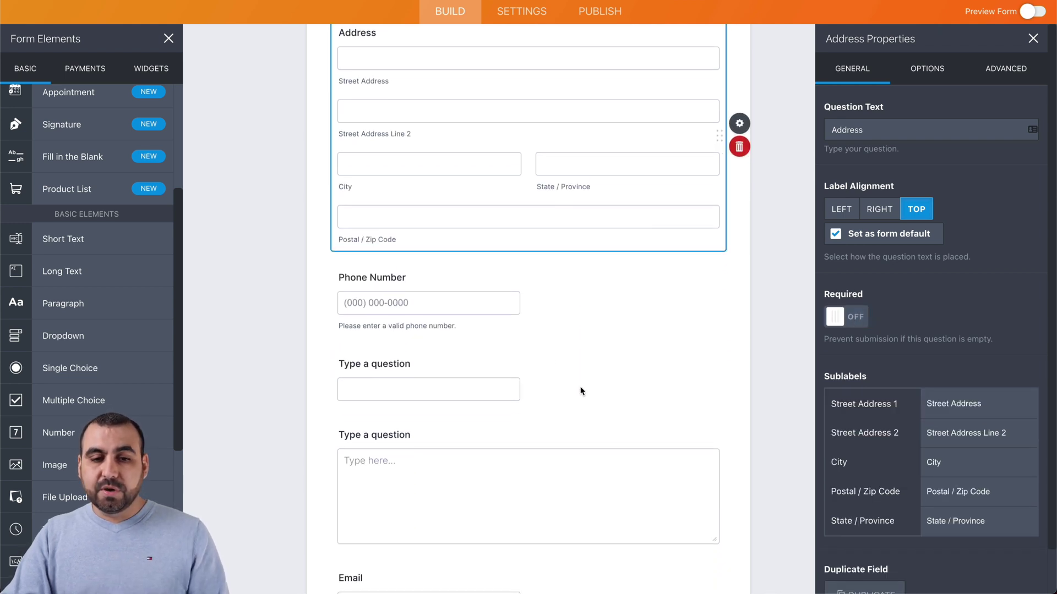
left_click(481, 297)
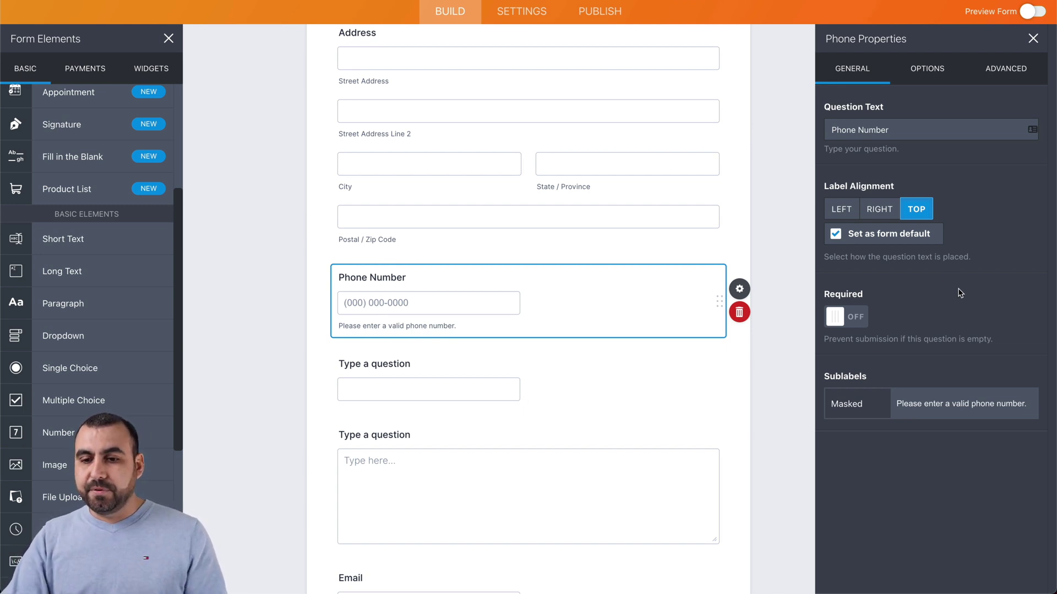
Step: Change the Phone Number input mask to (###) ###-1234
left_click(931, 77)
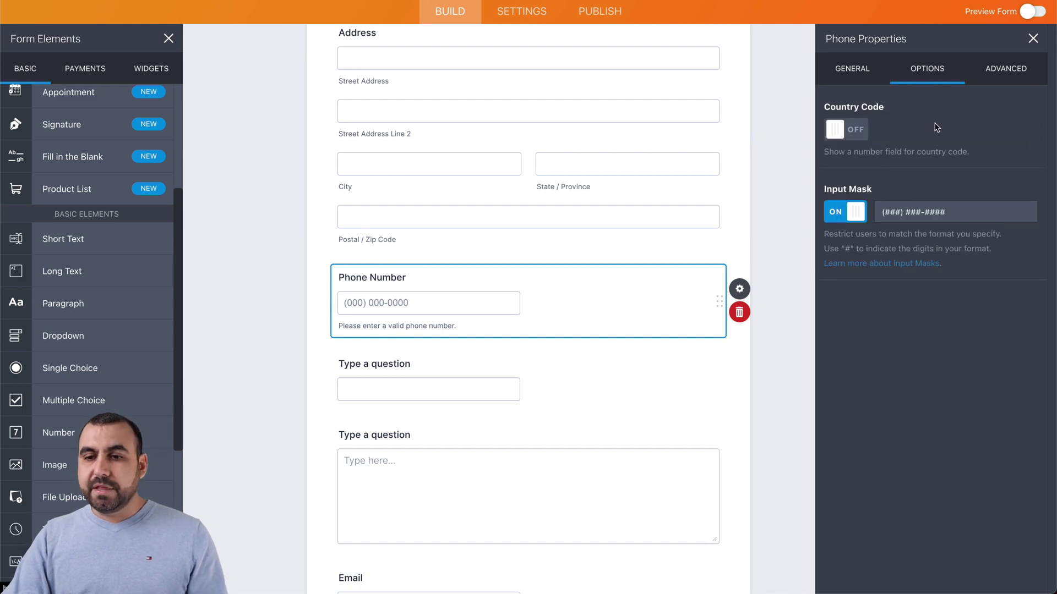
left_click(858, 132)
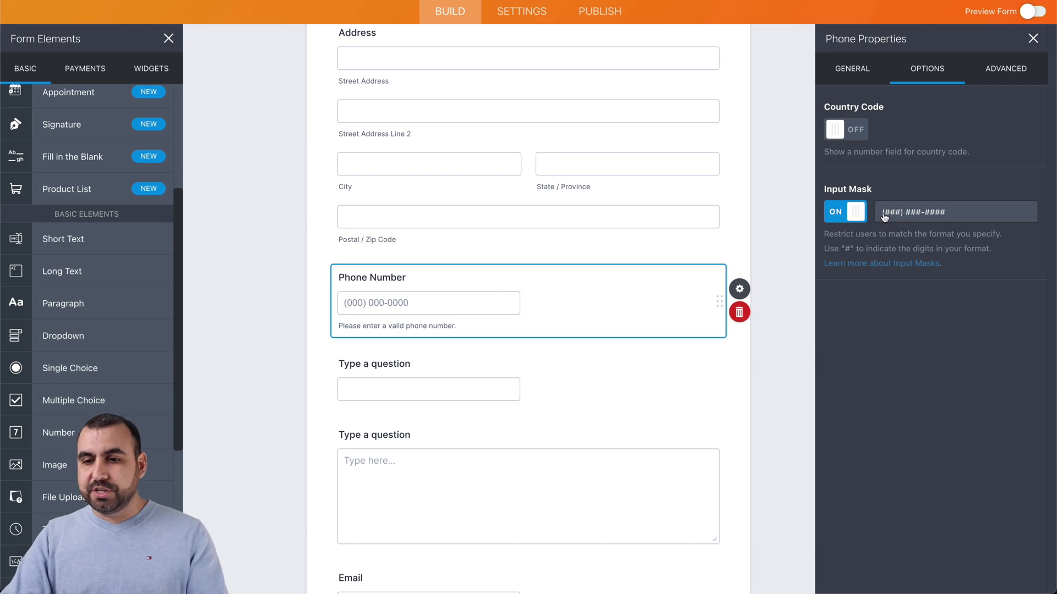
left_click(967, 208)
key("BackSpace")
key("BackSpace")
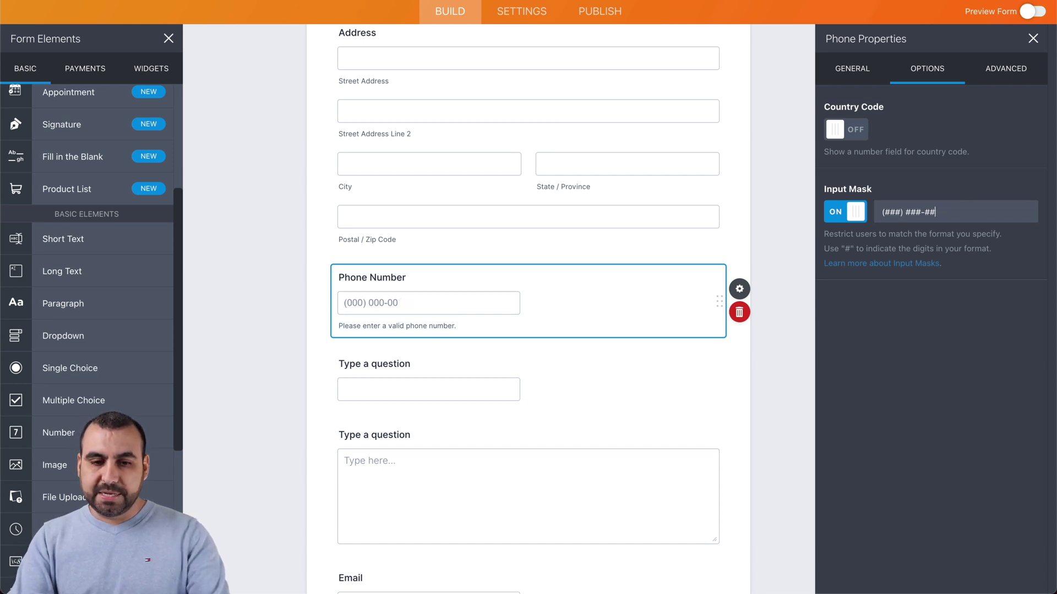
key("BackSpace")
type("1234")
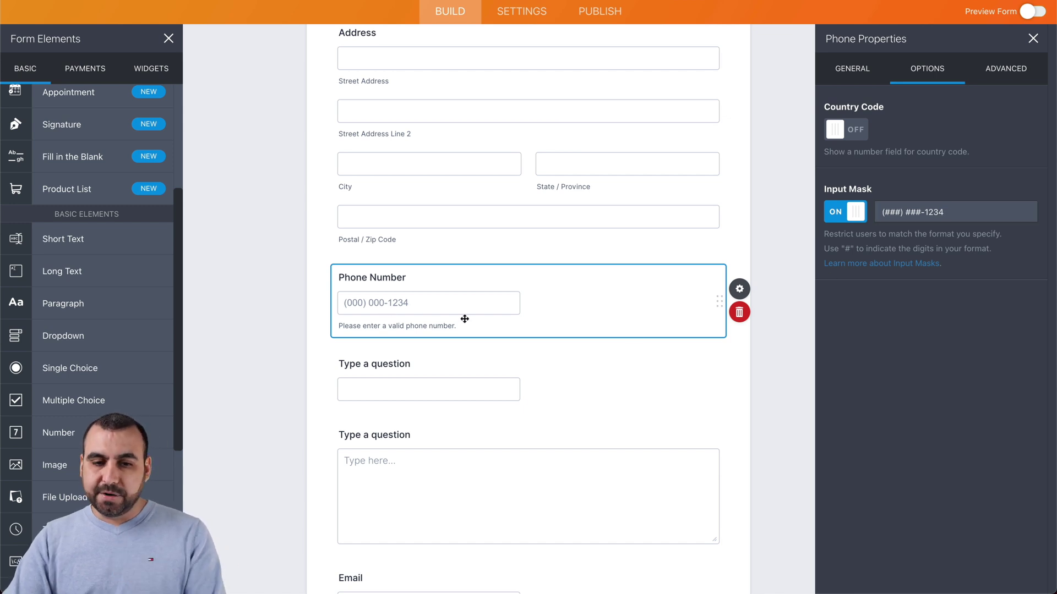
left_click(1001, 74)
left_click(942, 145)
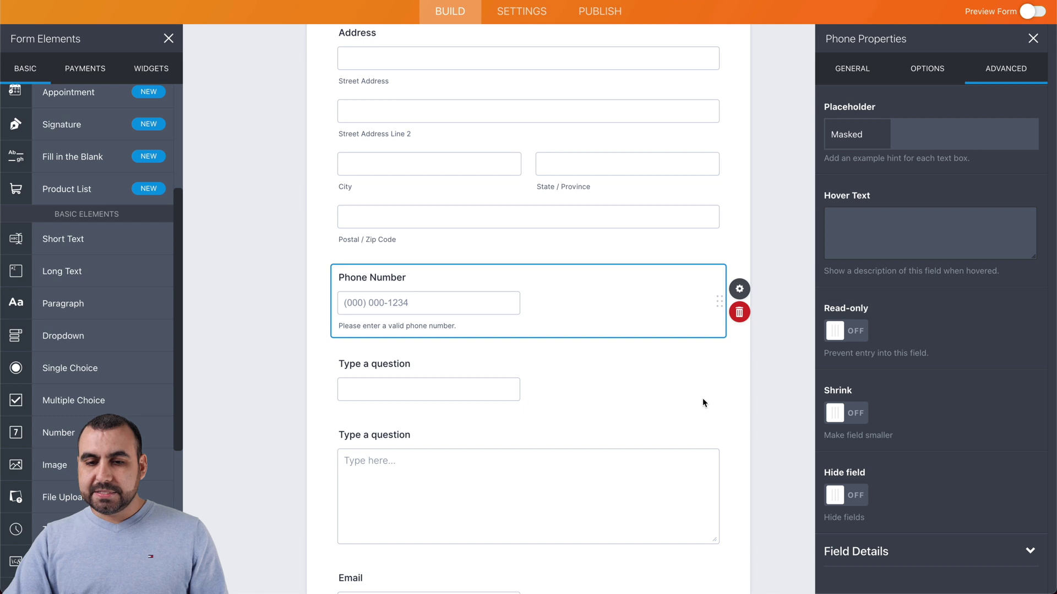
Step: Rename the short text question to 'Subject'
left_click(536, 382)
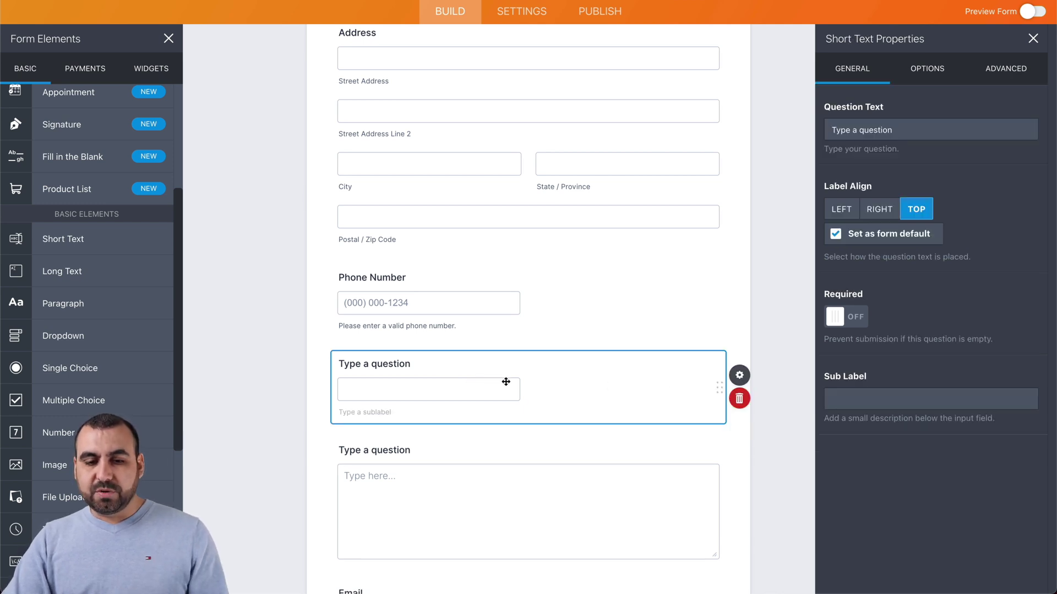
scroll(505, 381, "down", 1)
scroll(536, 330, "down", 1)
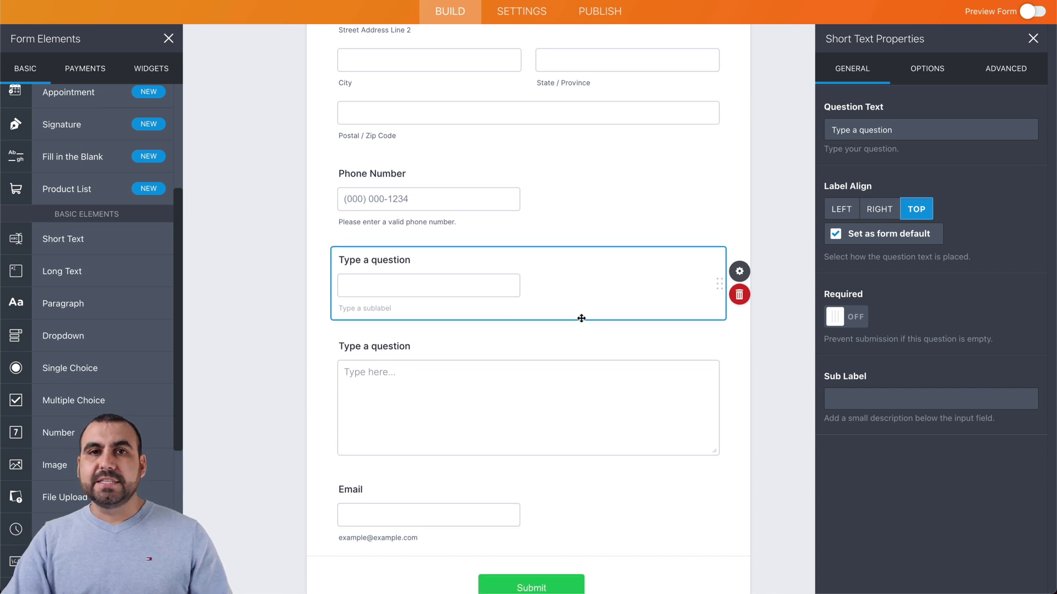
triple_click(872, 132)
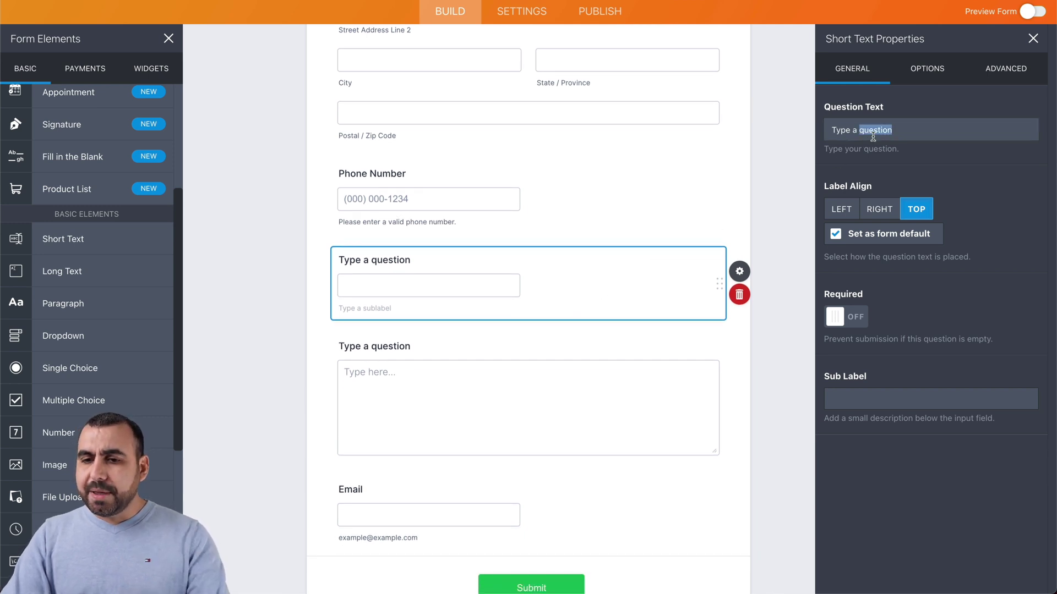
type("s")
key("BackSpace")
type("Su")
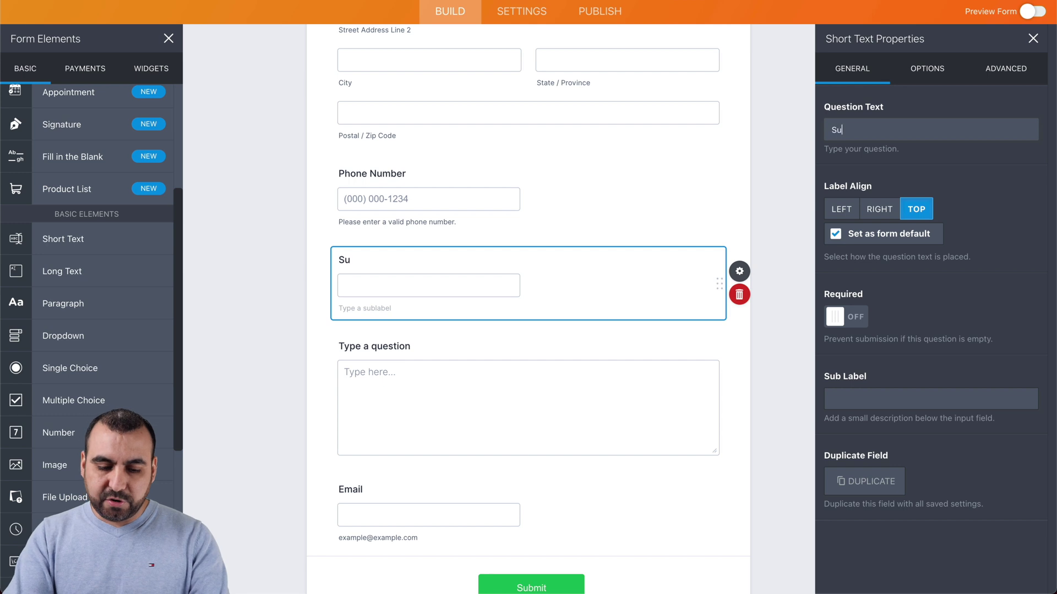
type("bject")
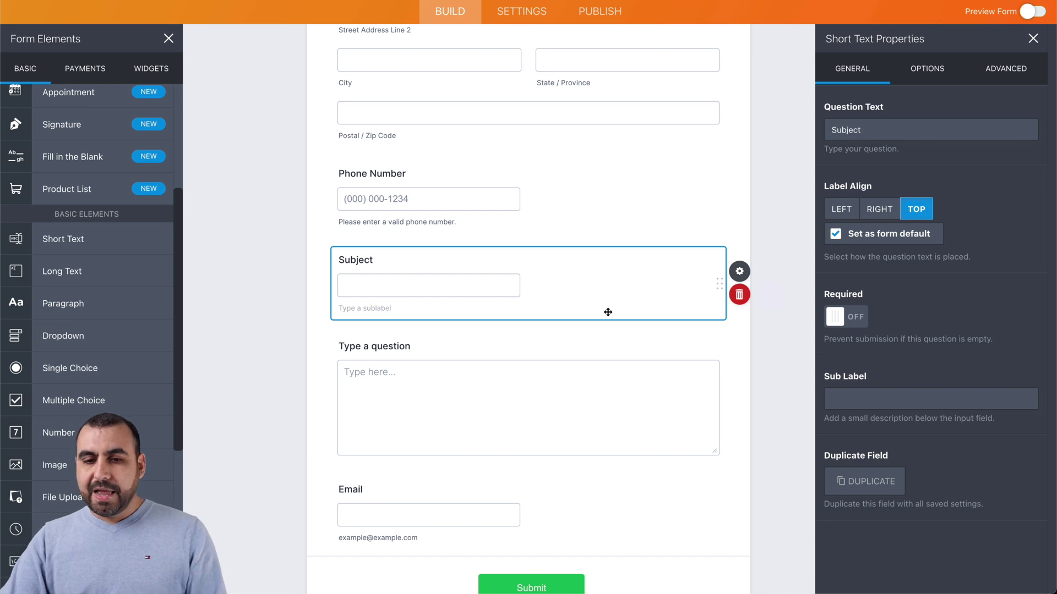
Step: Rename the long text question to 'How did you find out about us?'
left_click(474, 358)
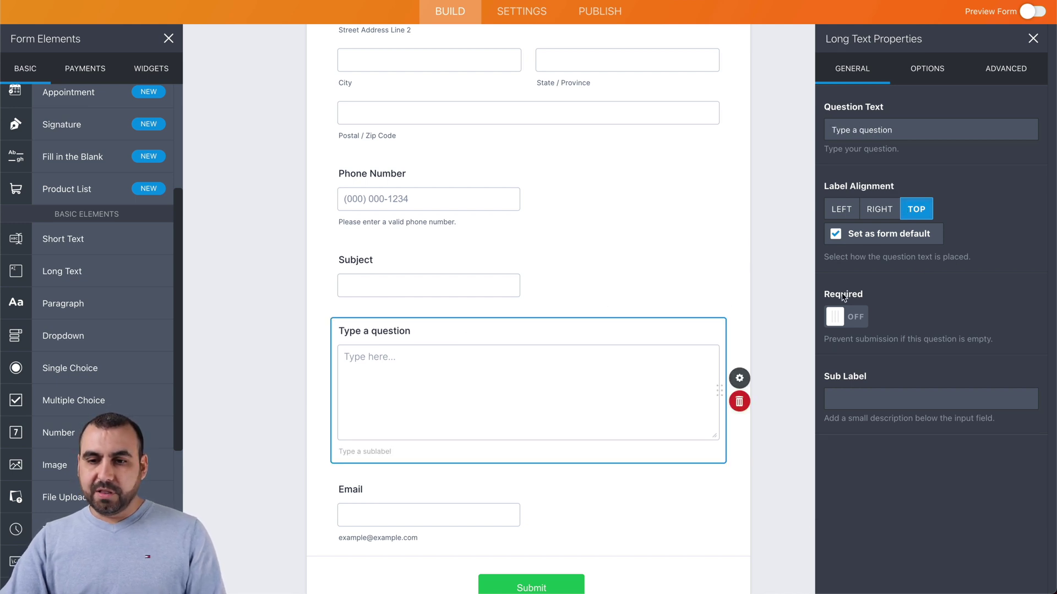
triple_click(891, 135)
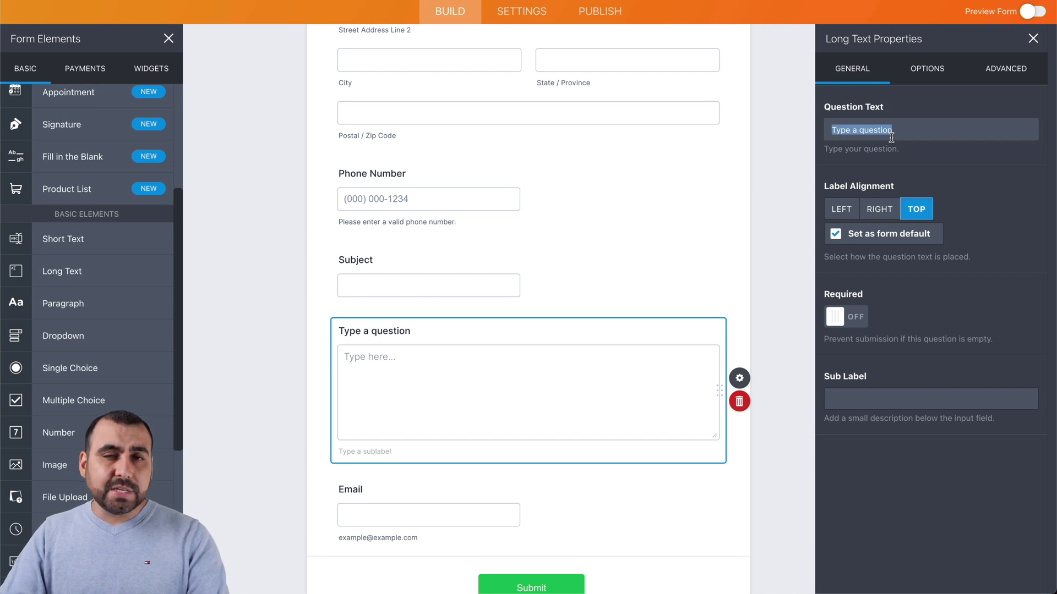
type("How did ")
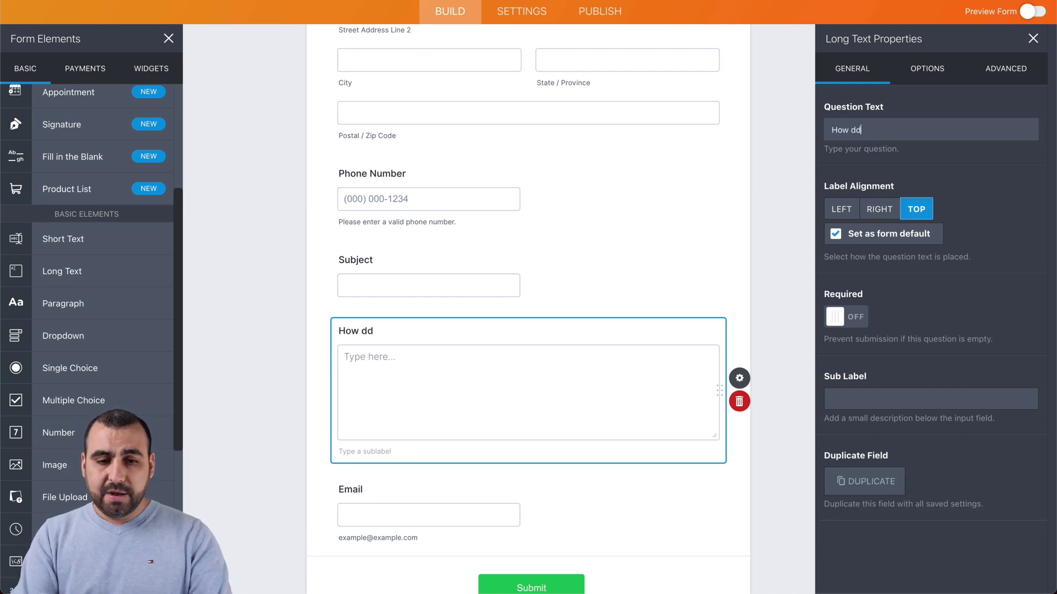
type("tou ")
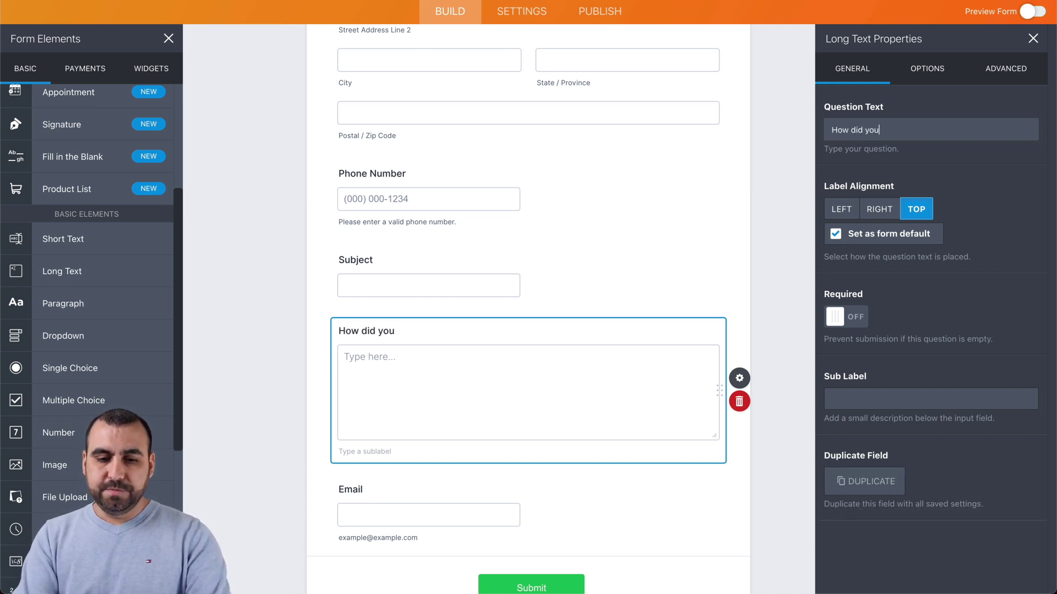
type("find out a")
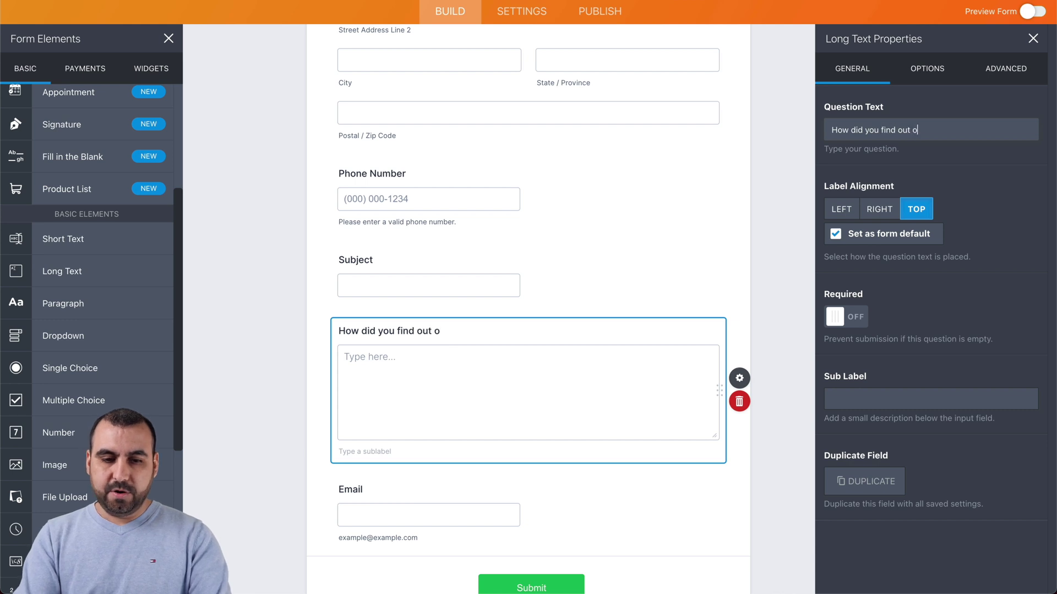
type("bout us?")
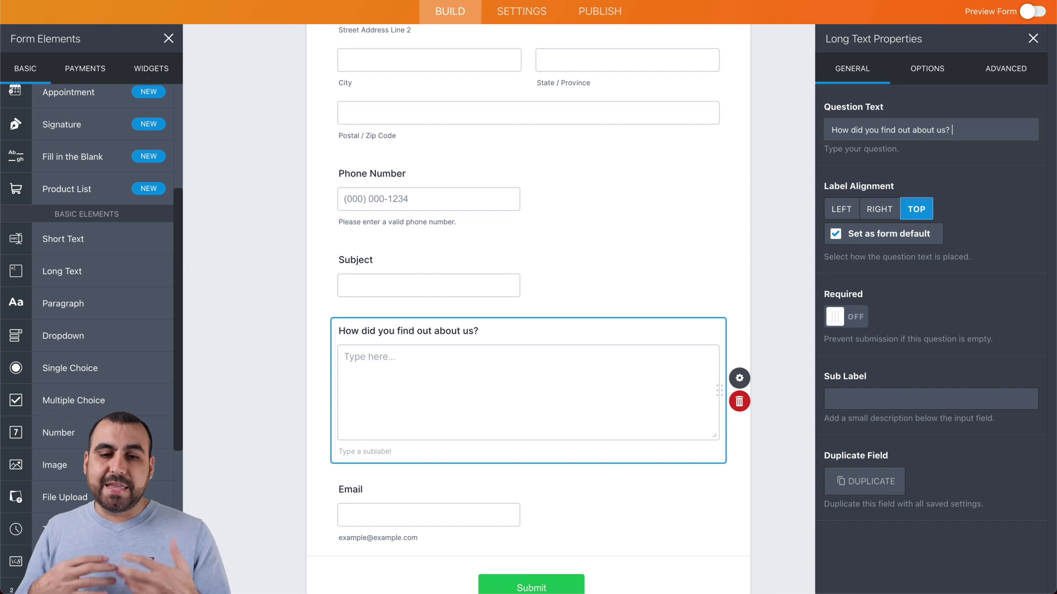
left_click(922, 83)
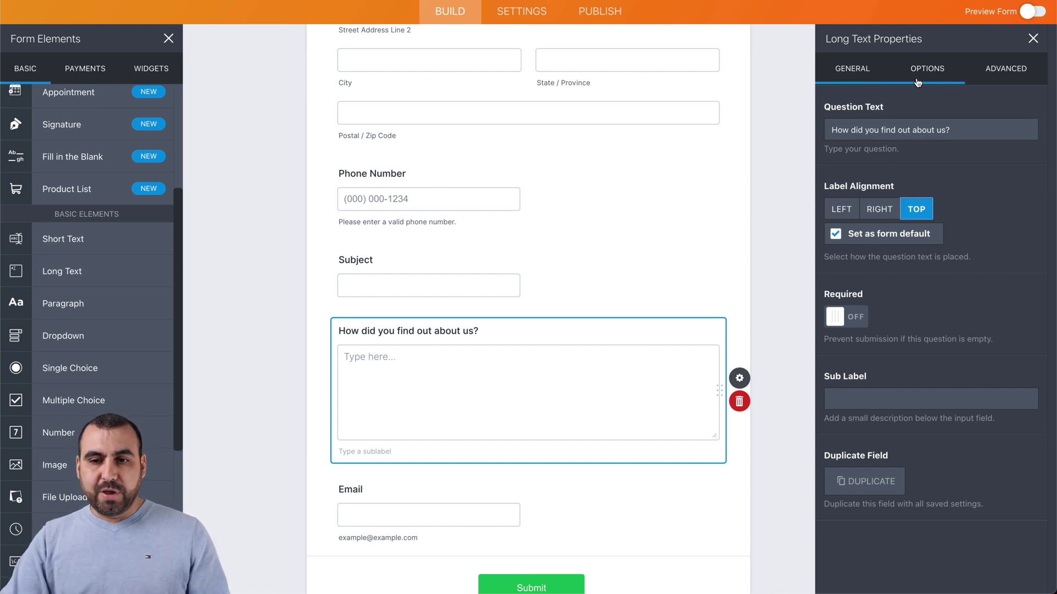
left_click(984, 77)
left_click(875, 75)
scroll(563, 404, "down", 2)
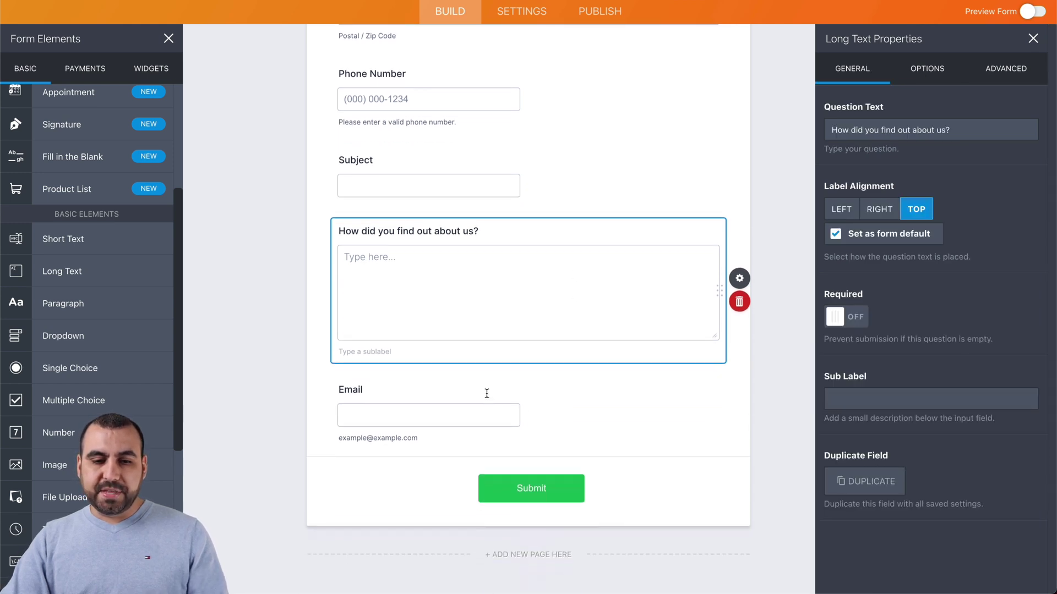
left_click(486, 394)
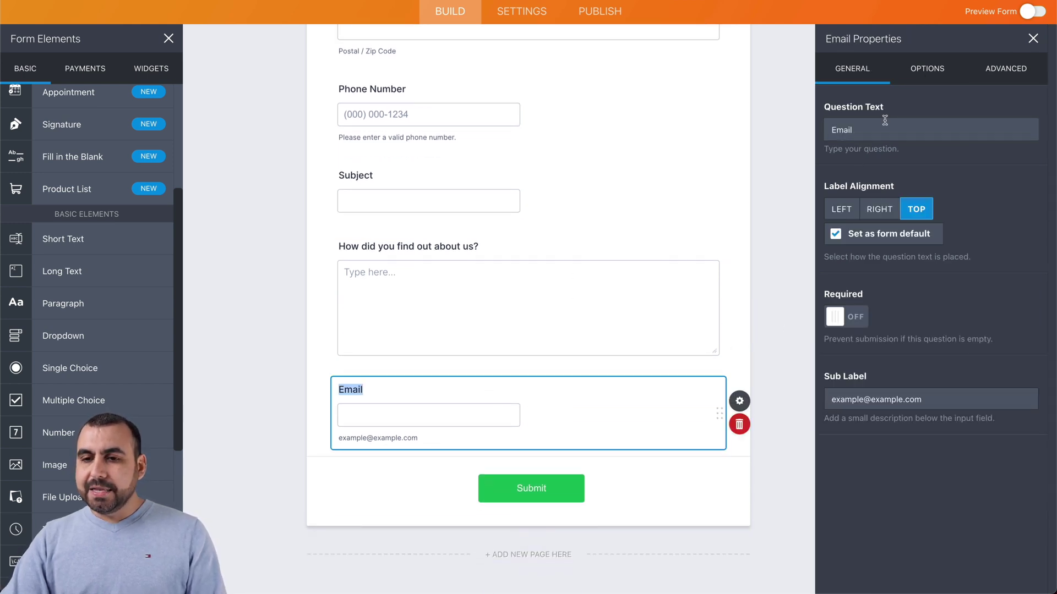
Step: Turn on Hide field in the Email field's Advanced properties
left_click(931, 76)
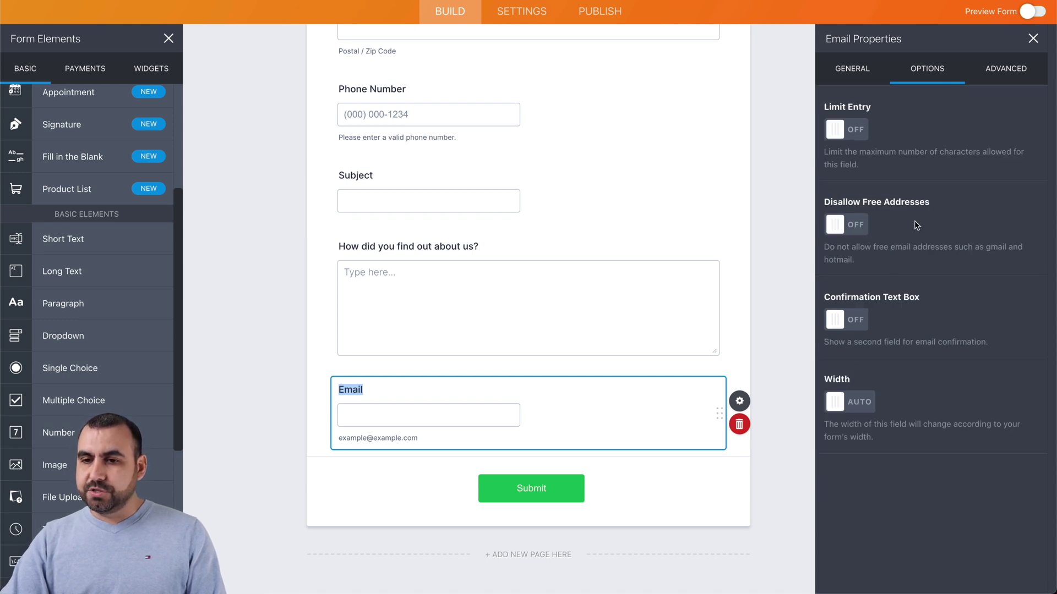
left_click(998, 73)
scroll(904, 378, "down", 2)
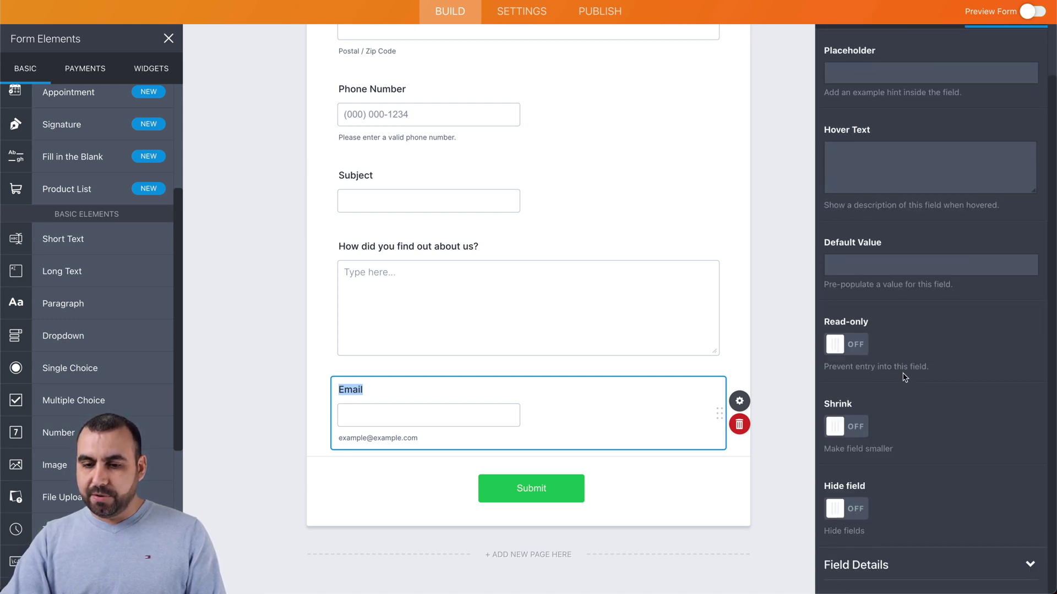
left_click(858, 508)
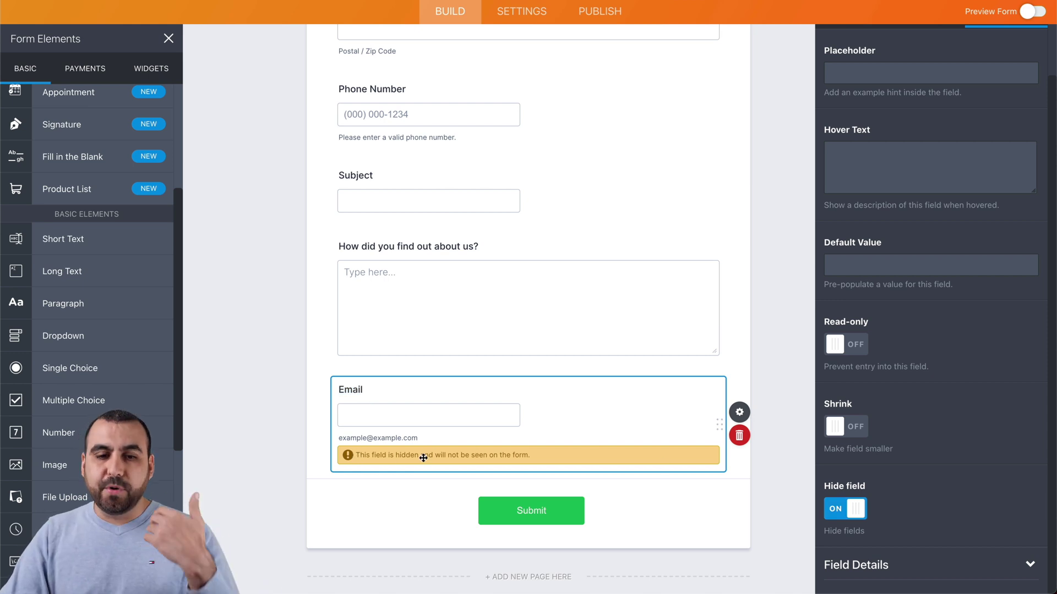
scroll(578, 462, "up", 9)
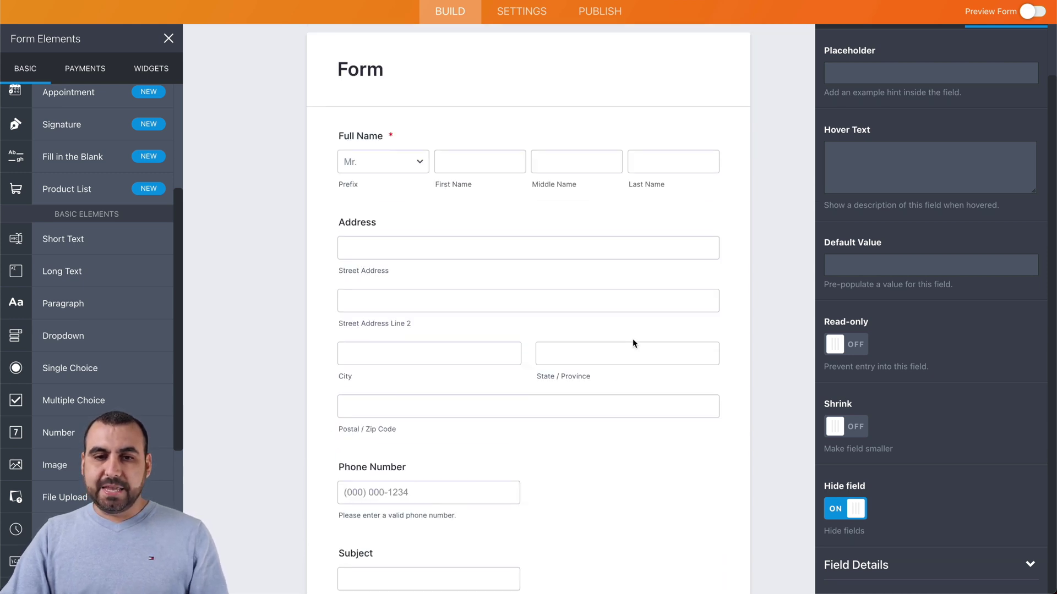
left_click(724, 300)
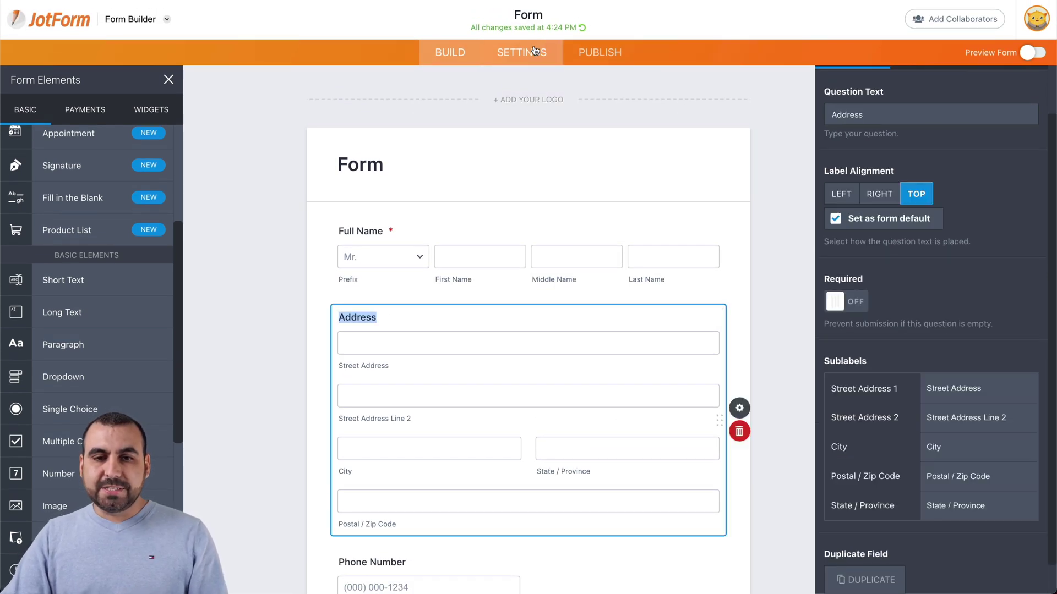
Step: Save a Show/Hide rule: if Full Name is filled, show Email
left_click(534, 51)
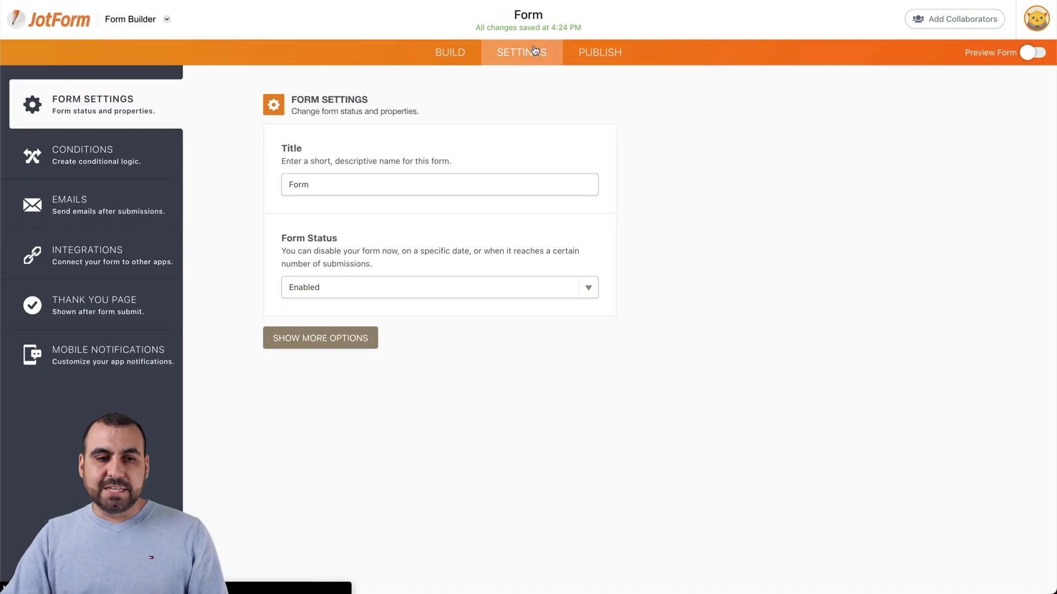
left_click(104, 157)
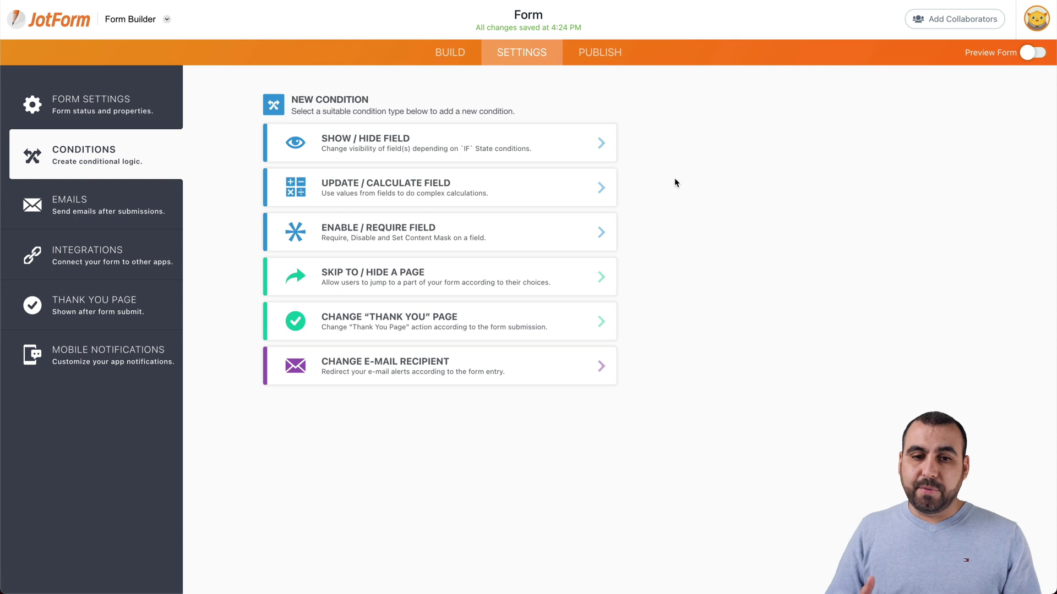
left_click(469, 150)
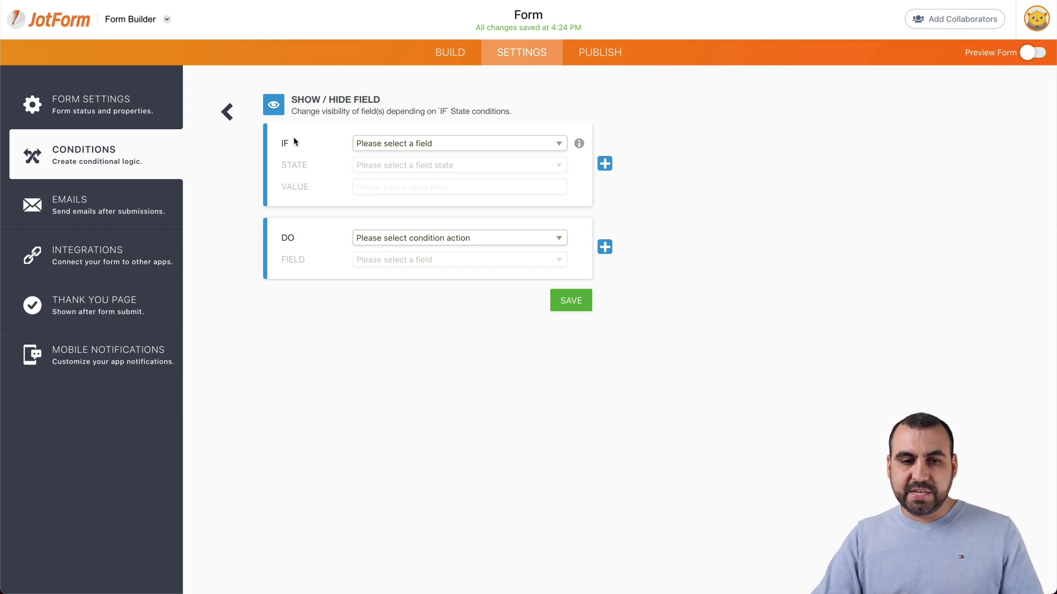
left_click(403, 146)
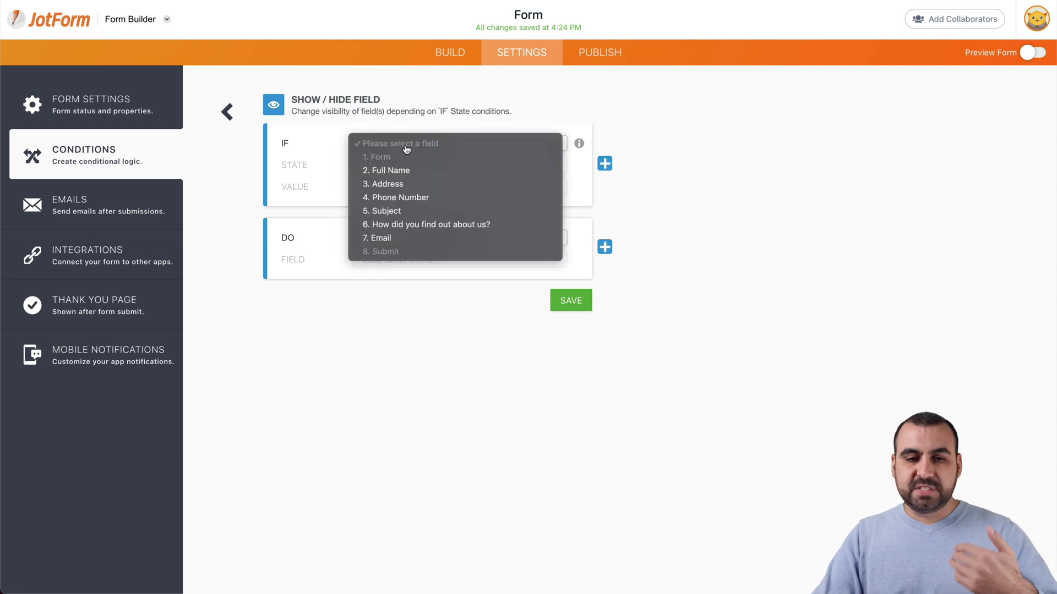
left_click(405, 172)
left_click(414, 172)
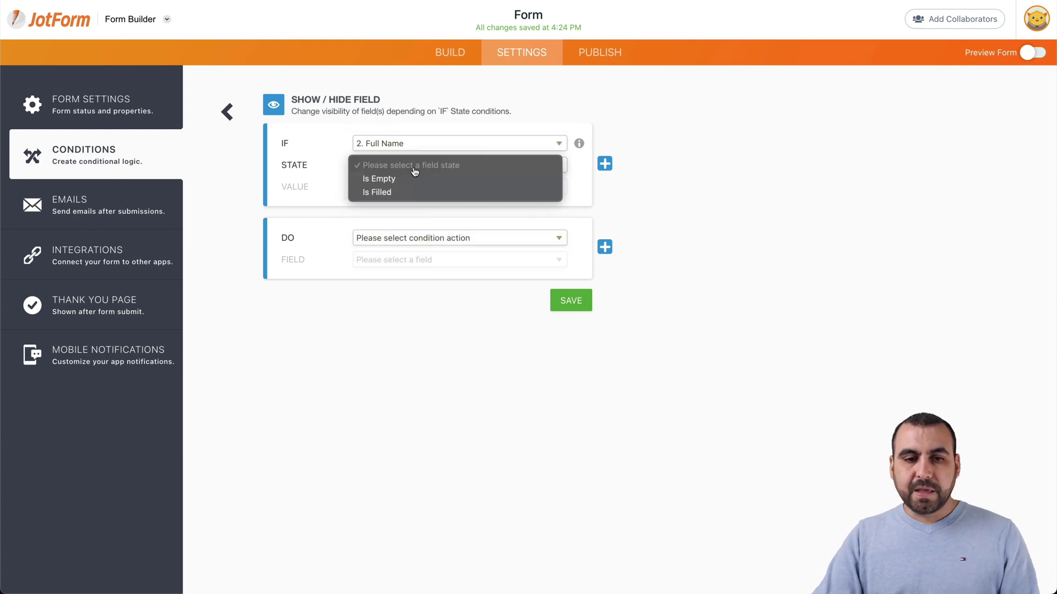
left_click(411, 192)
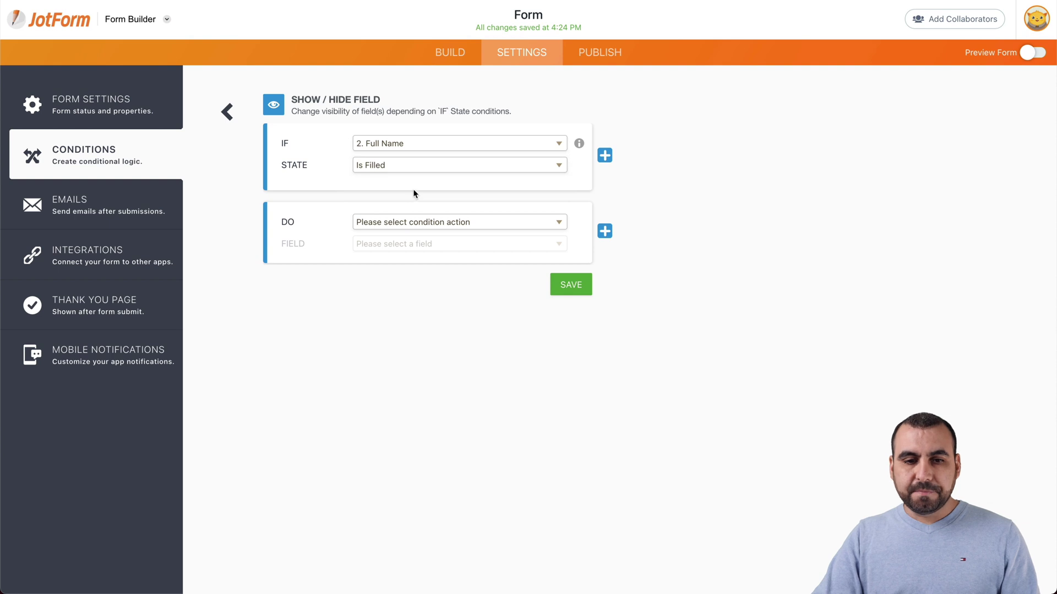
left_click(407, 225)
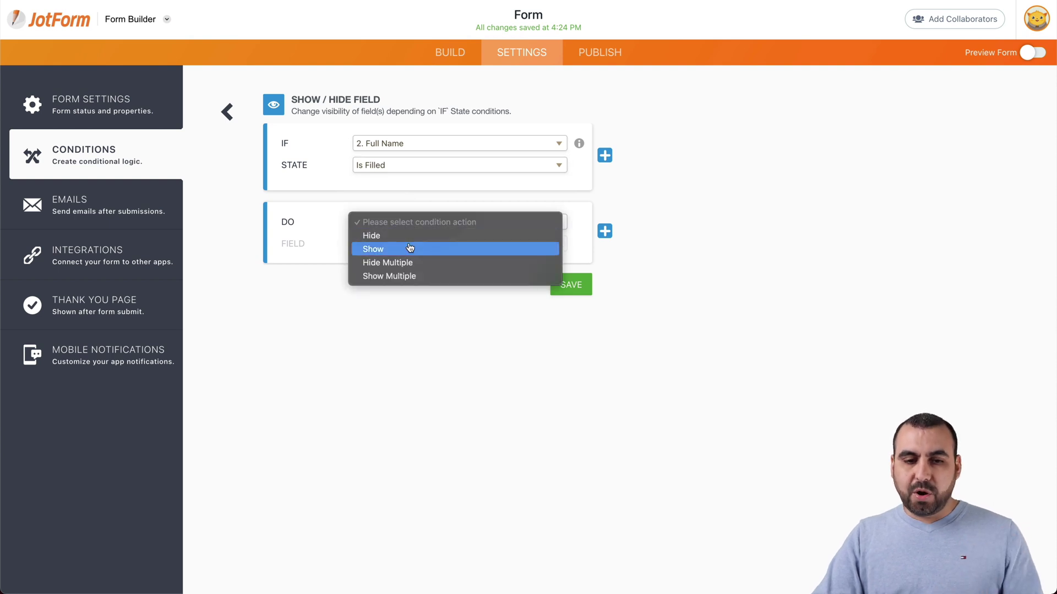
left_click(410, 248)
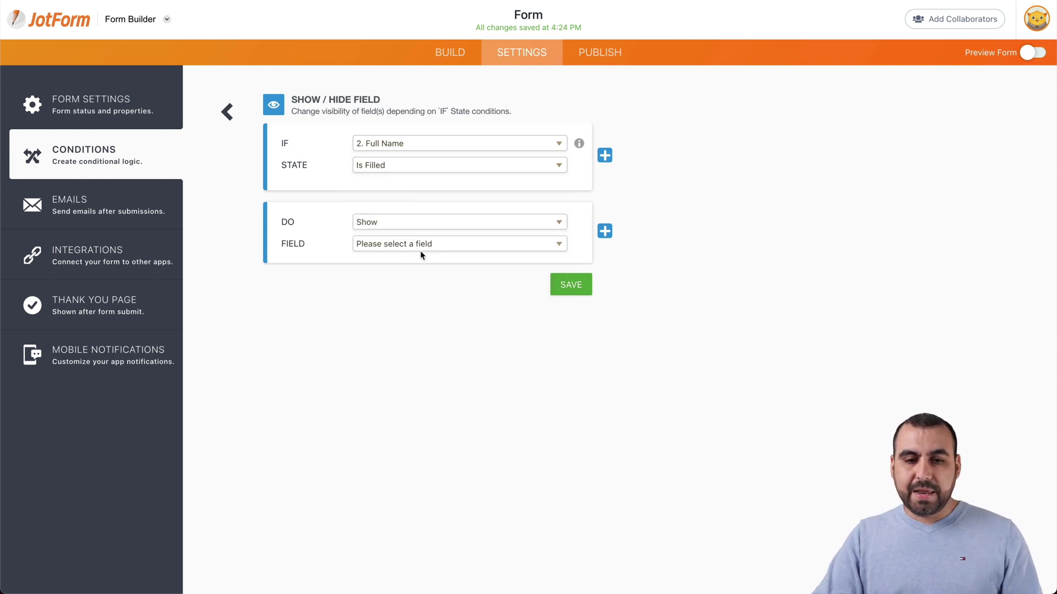
left_click(420, 250)
left_click(405, 341)
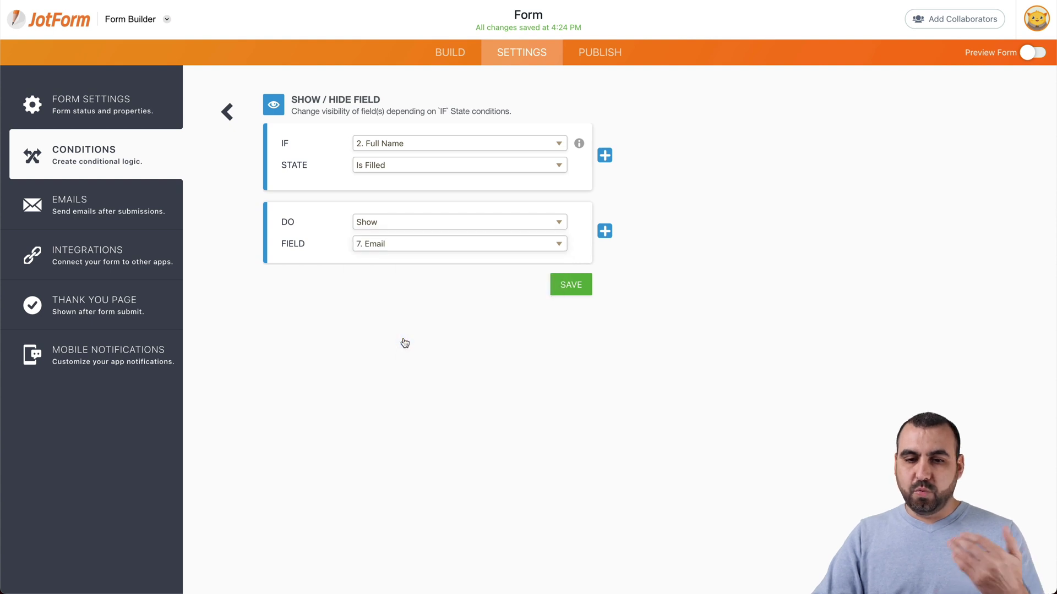
left_click(561, 286)
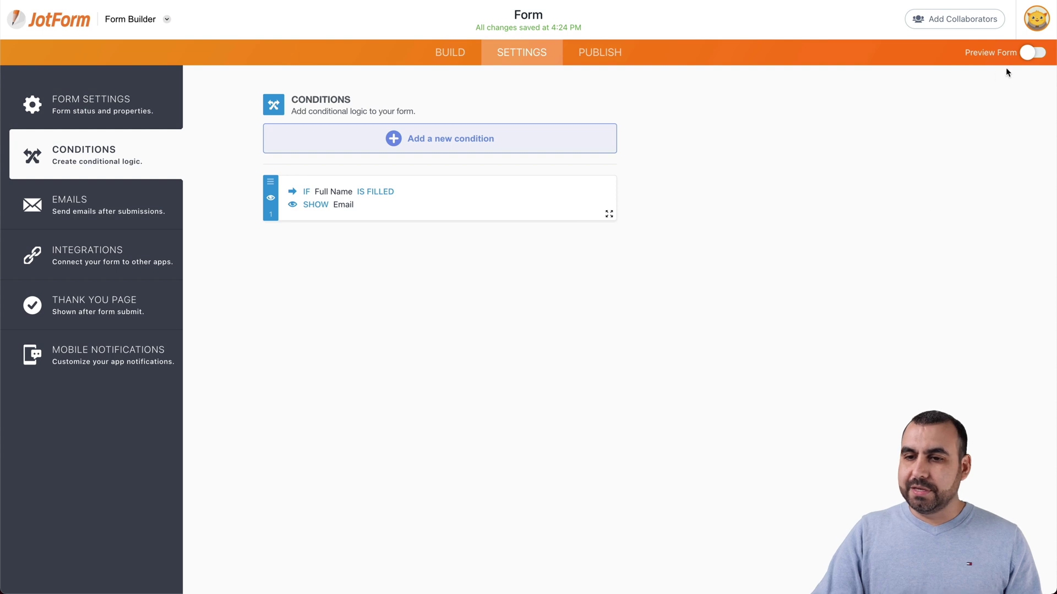
left_click(1032, 52)
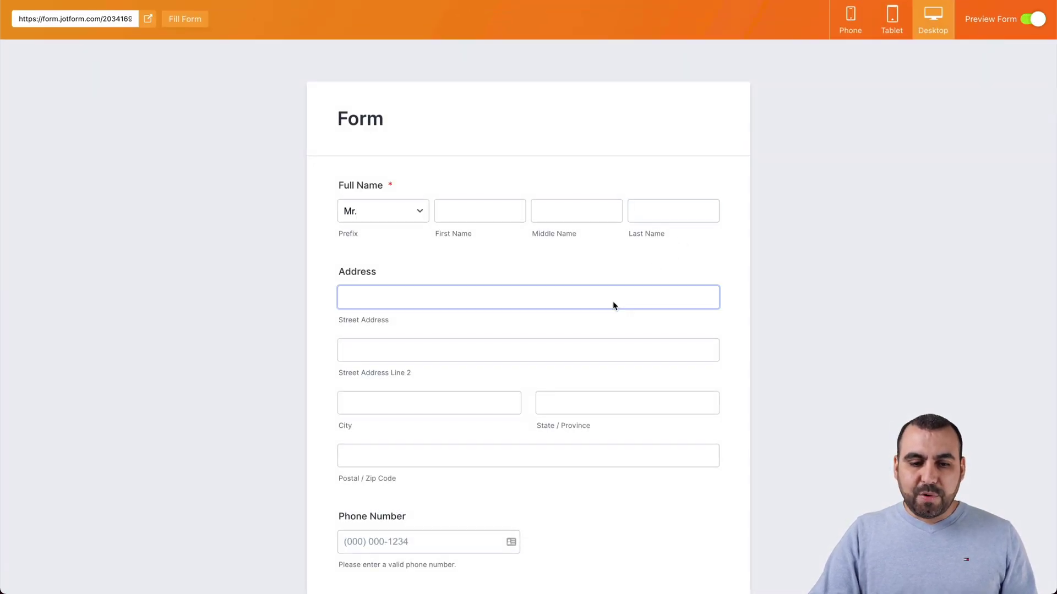
scroll(613, 303, "down", 6)
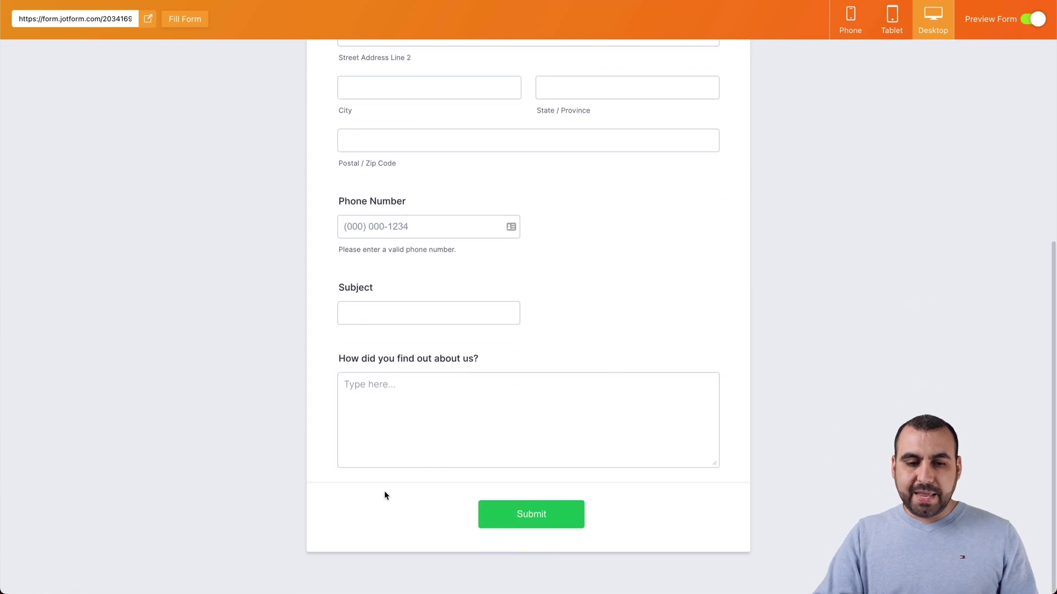
scroll(444, 495, "up", 10)
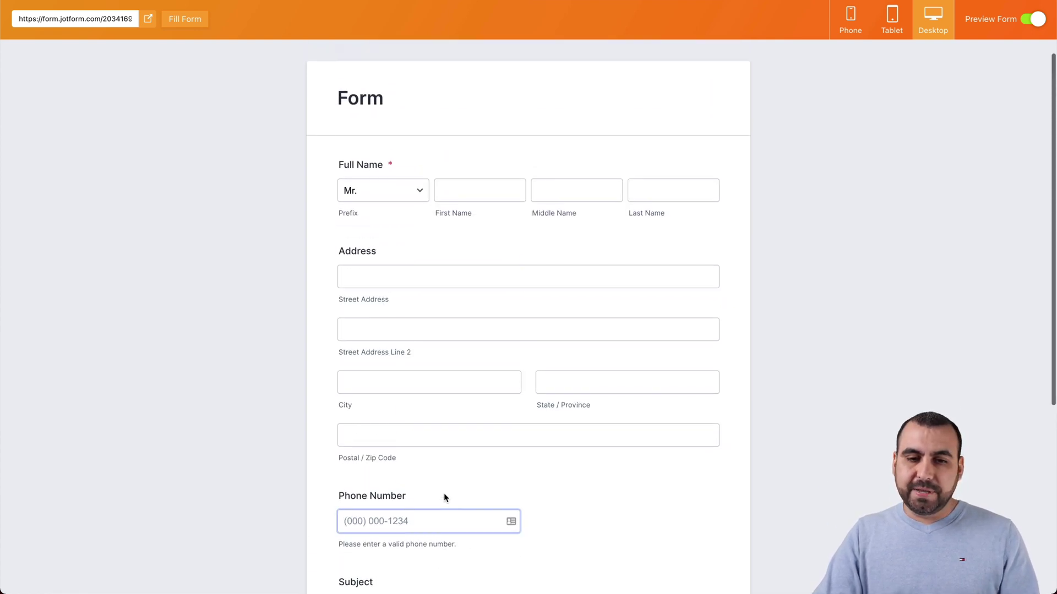
left_click(472, 195)
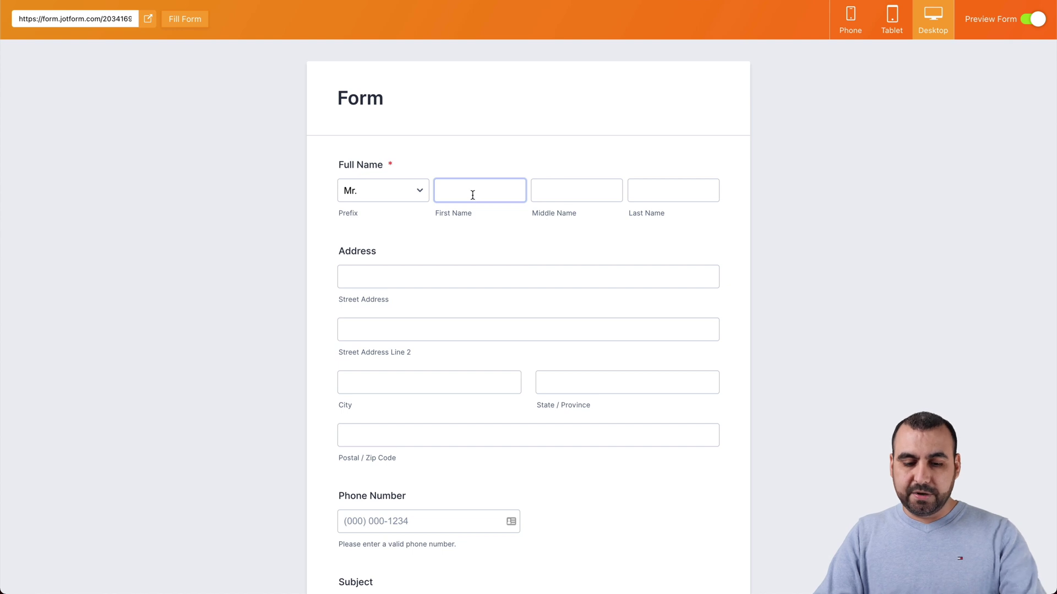
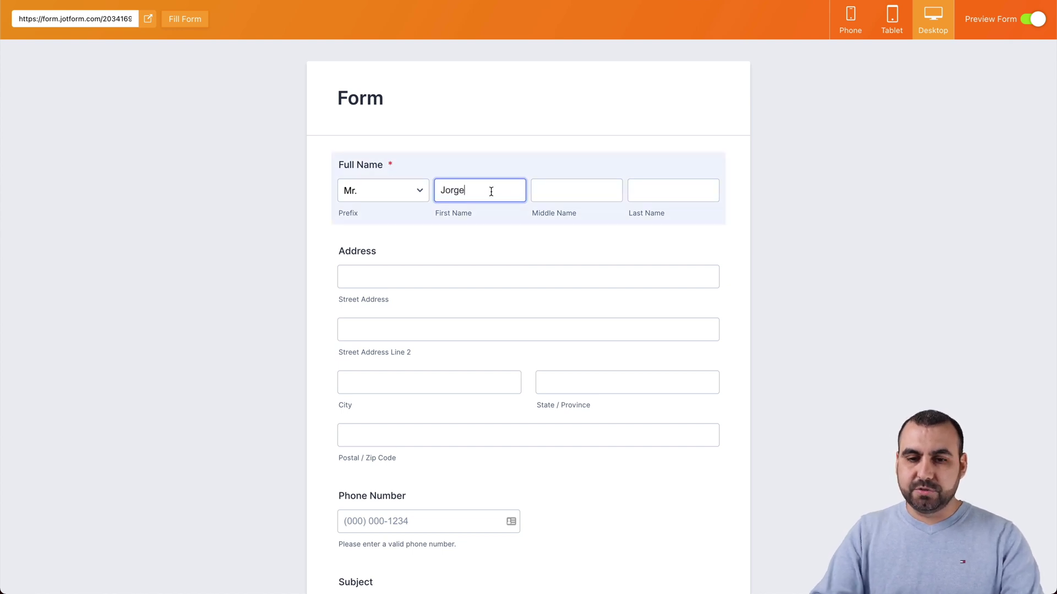
left_click(567, 189)
type("E")
left_click(656, 197)
scroll(528, 308, "down", 7)
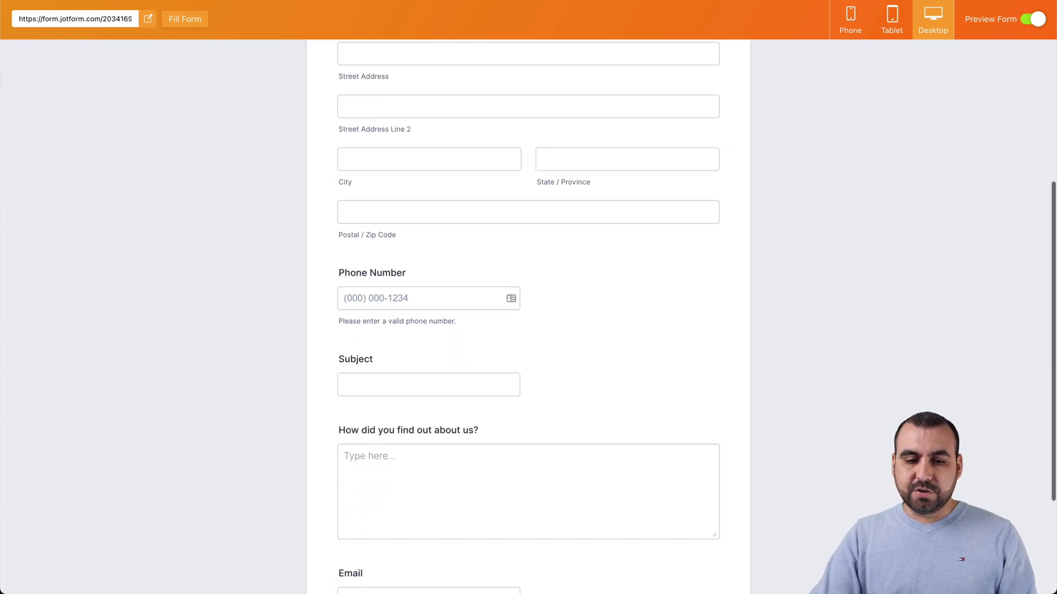
left_click(472, 437)
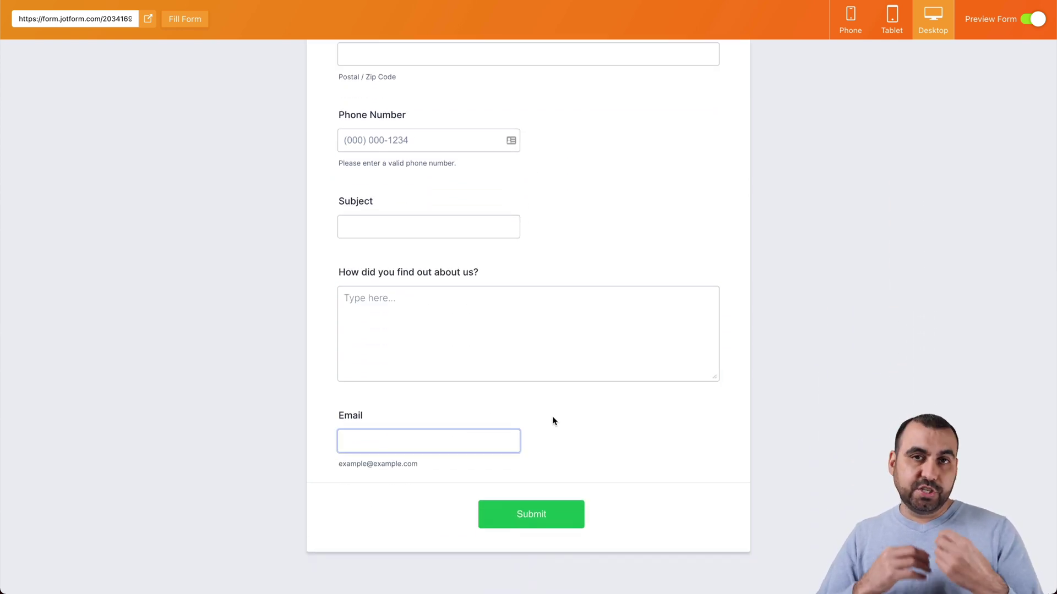
scroll(552, 421, "up", 7)
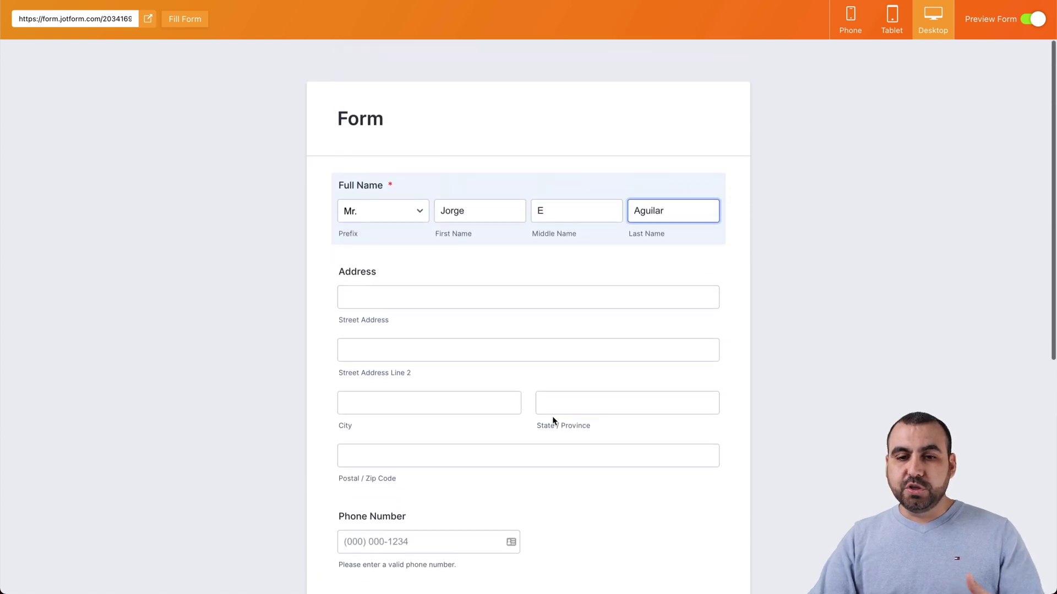
left_click(1029, 20)
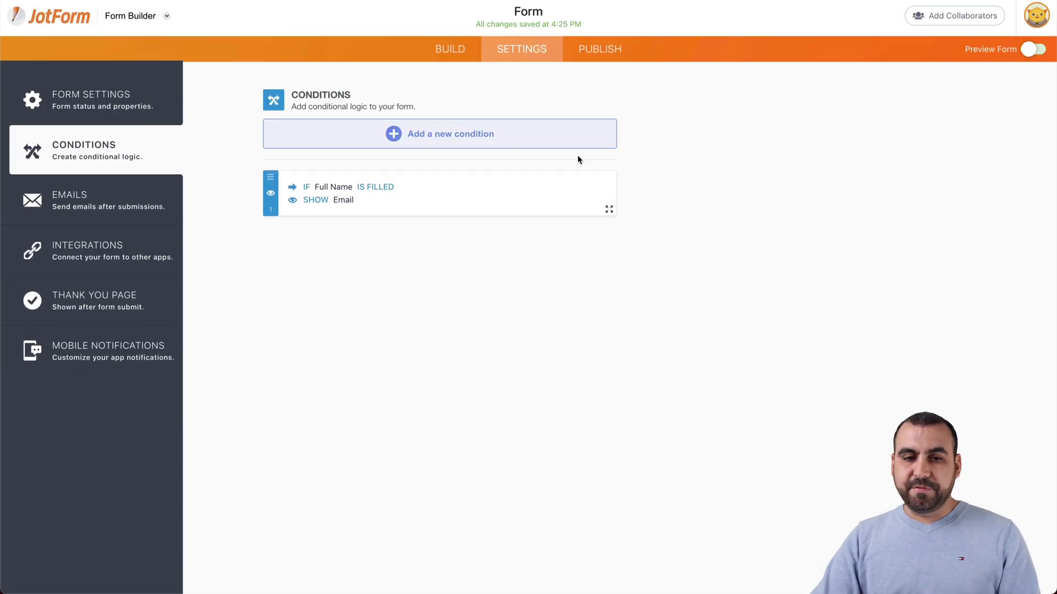
Step: Add a Dropdown question above Address with the choices Support and Sales
left_click(449, 53)
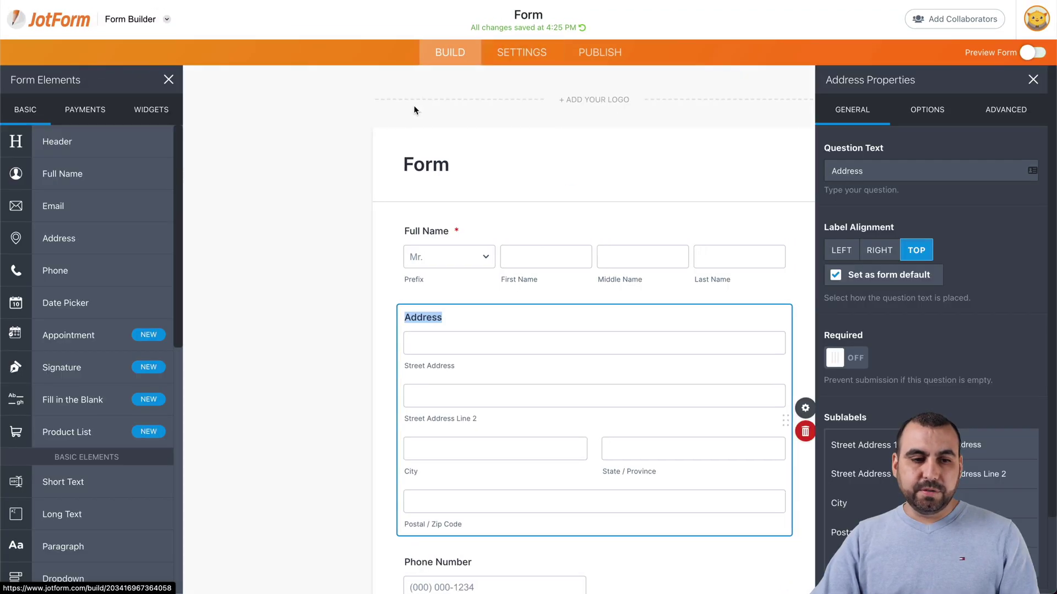
scroll(94, 410, "down", 4)
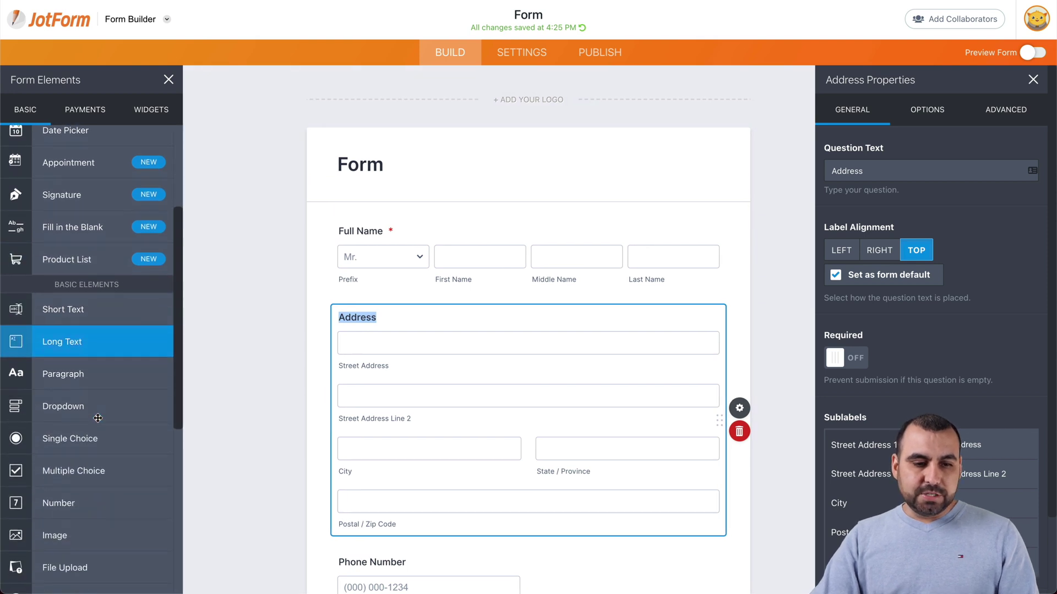
left_click_drag(94, 388, 440, 331)
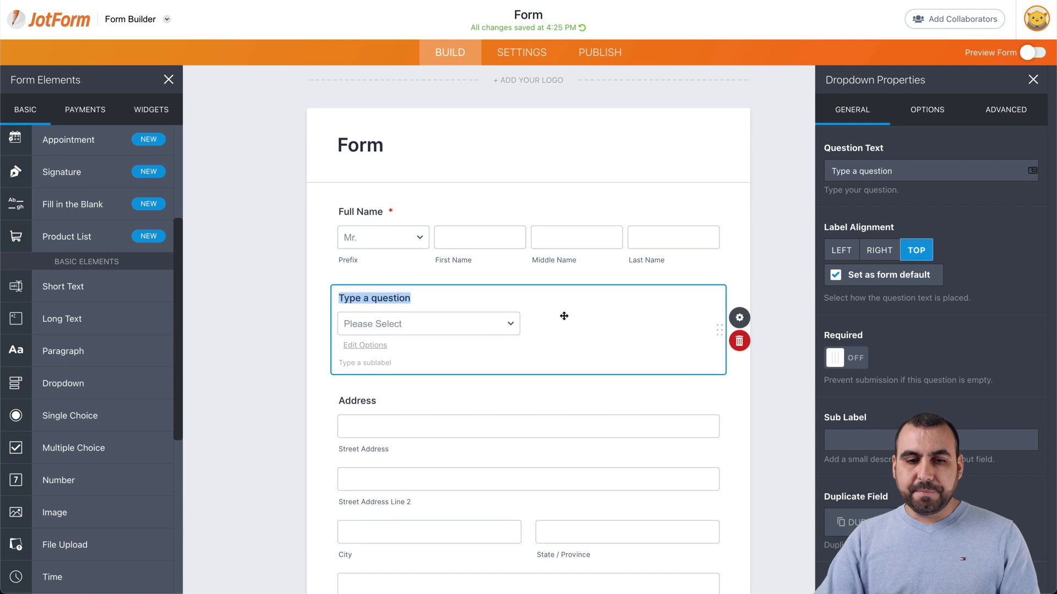
left_click(509, 323)
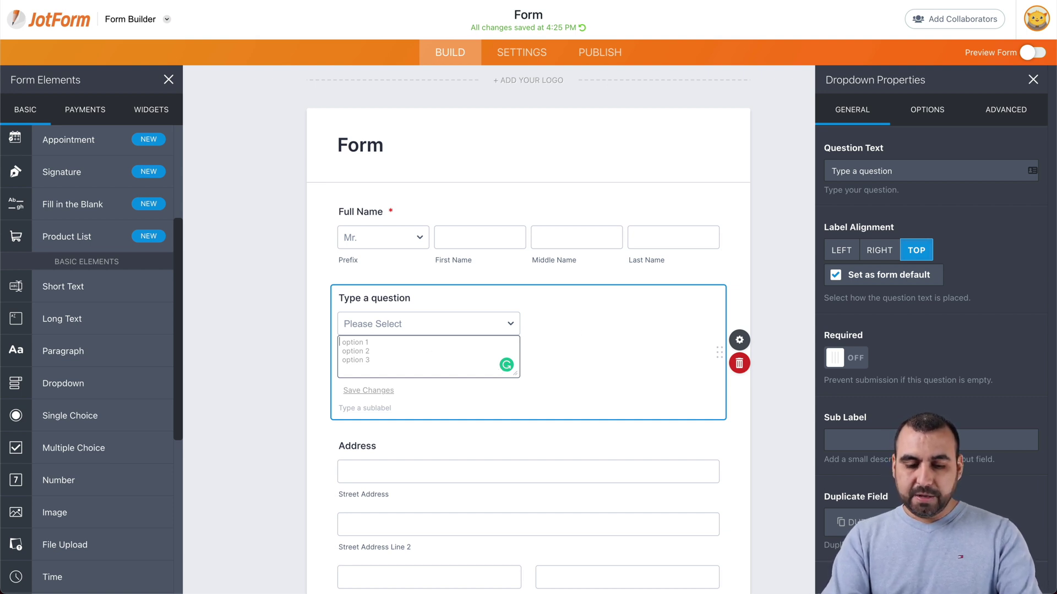
type("Supo")
type("por")
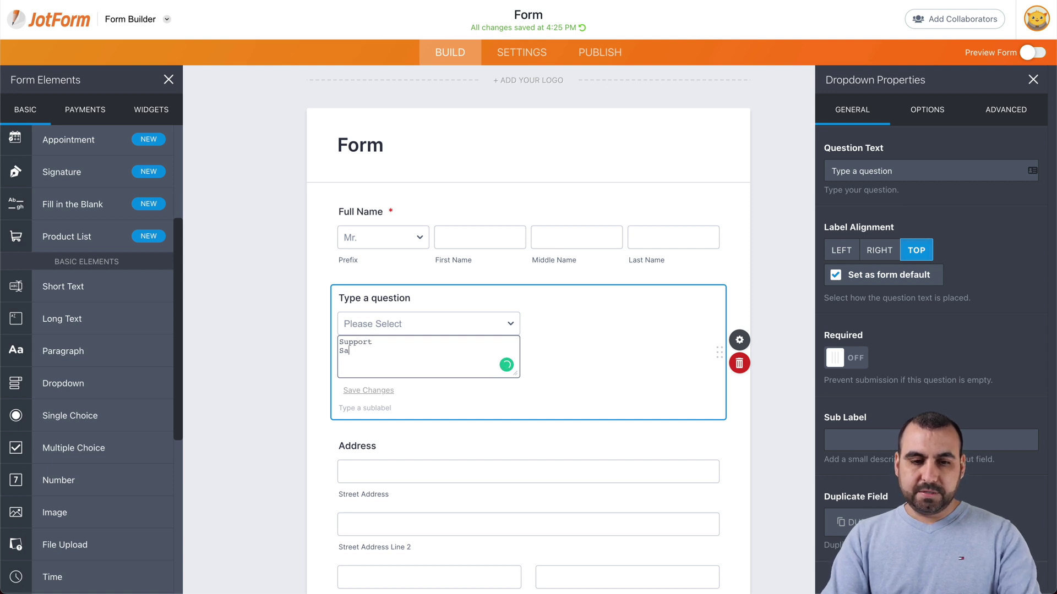
type("t")
key("Return")
type("Sales")
left_click(615, 358)
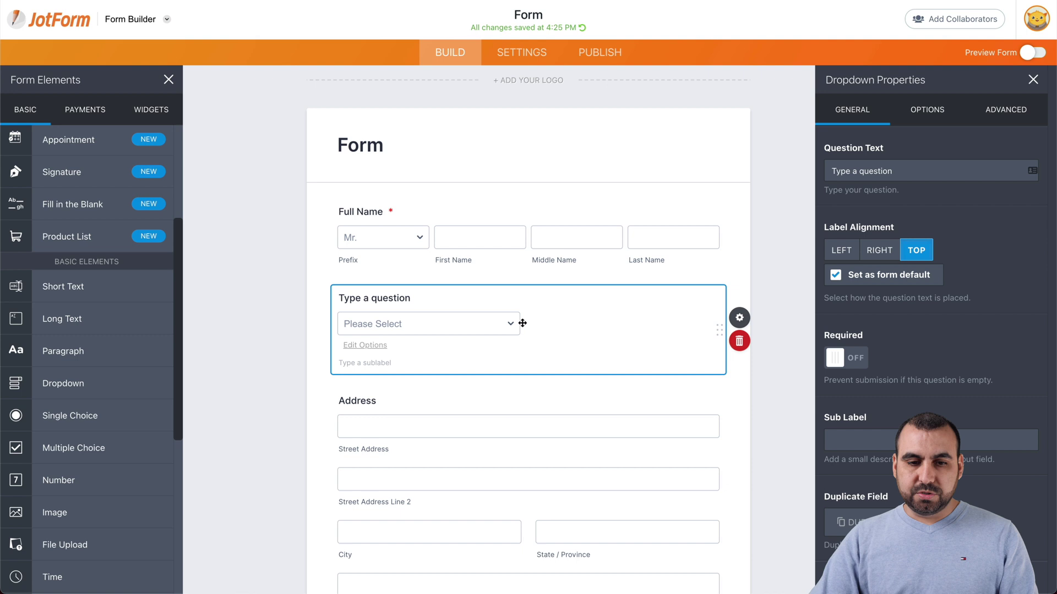
left_click(514, 323)
left_click(579, 322)
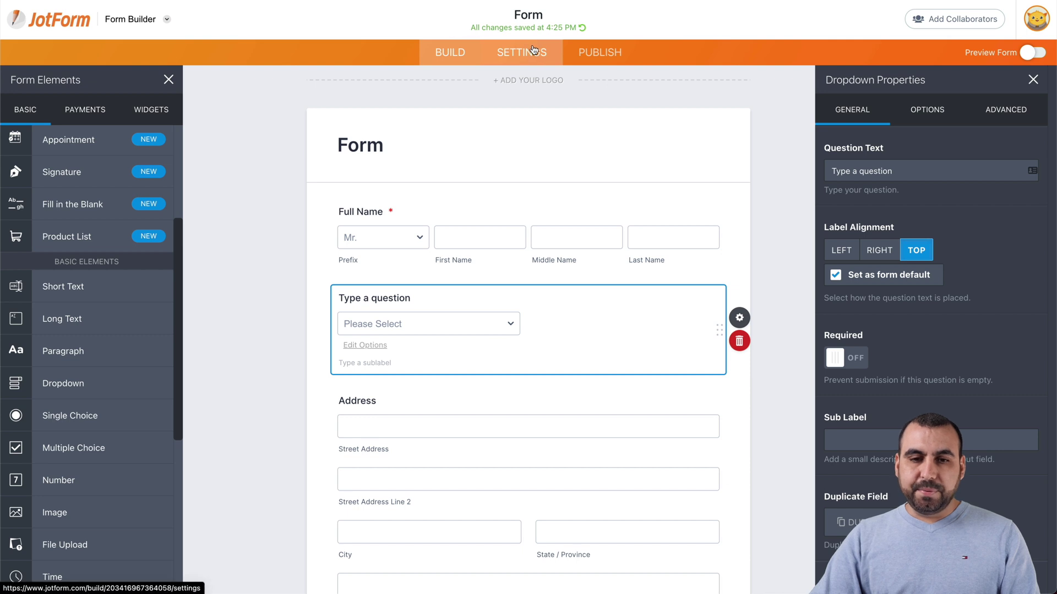
Step: Add Shipping as a third dropdown choice
left_click(440, 324)
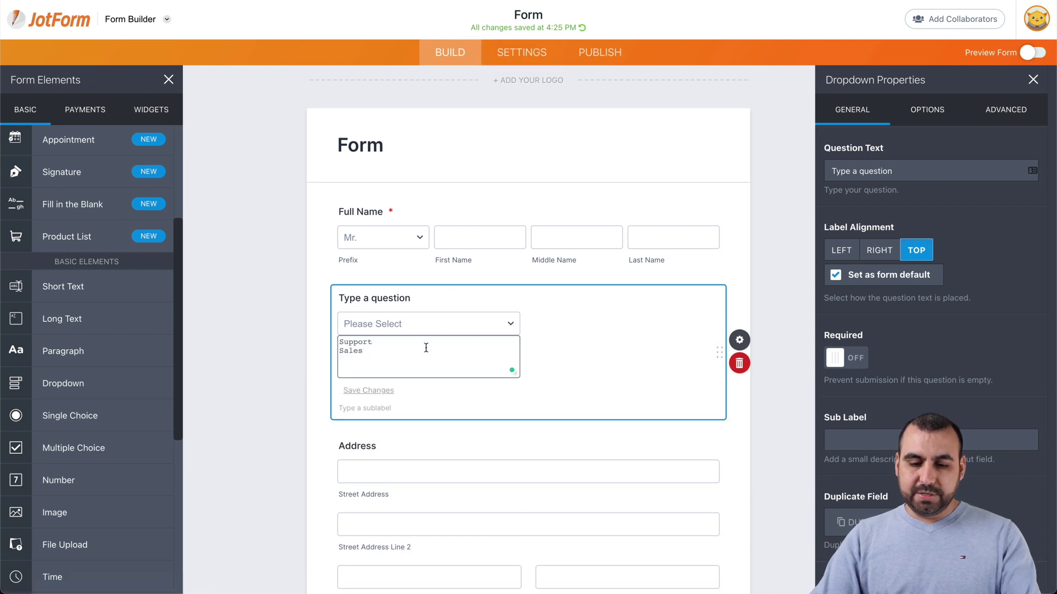
type("Shipping")
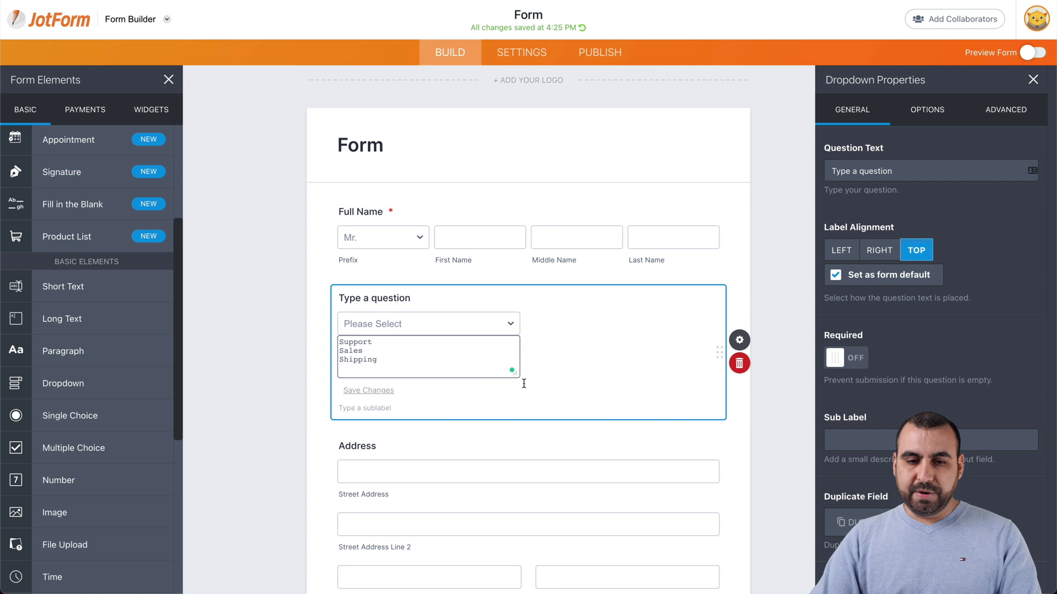
left_click(562, 374)
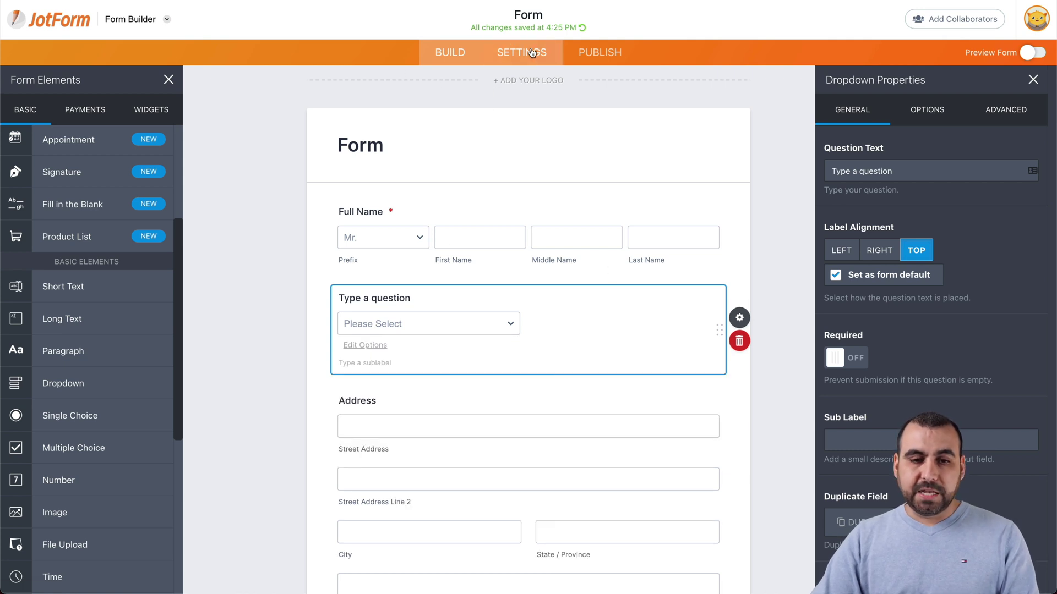
left_click(505, 52)
left_click(123, 165)
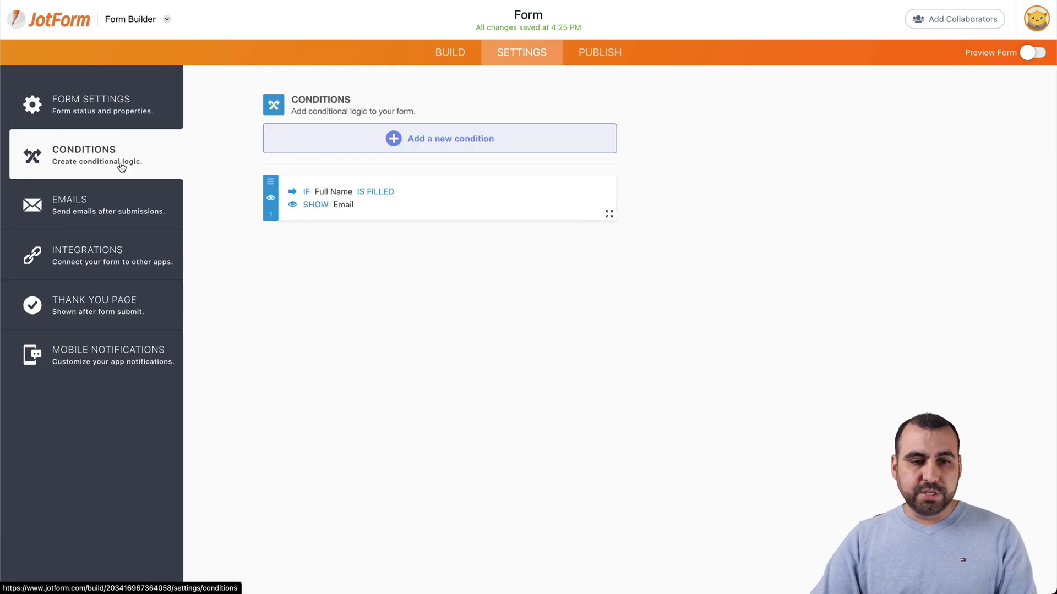
Step: Begin a Show/Hide condition on the dropdown question, then return to Conditions
left_click(449, 140)
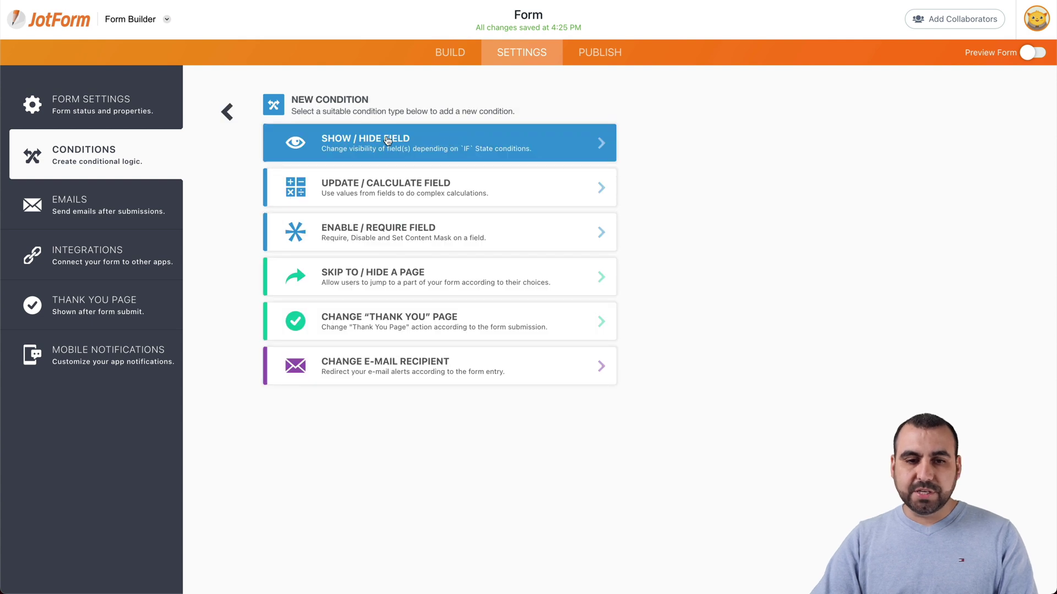
left_click(449, 140)
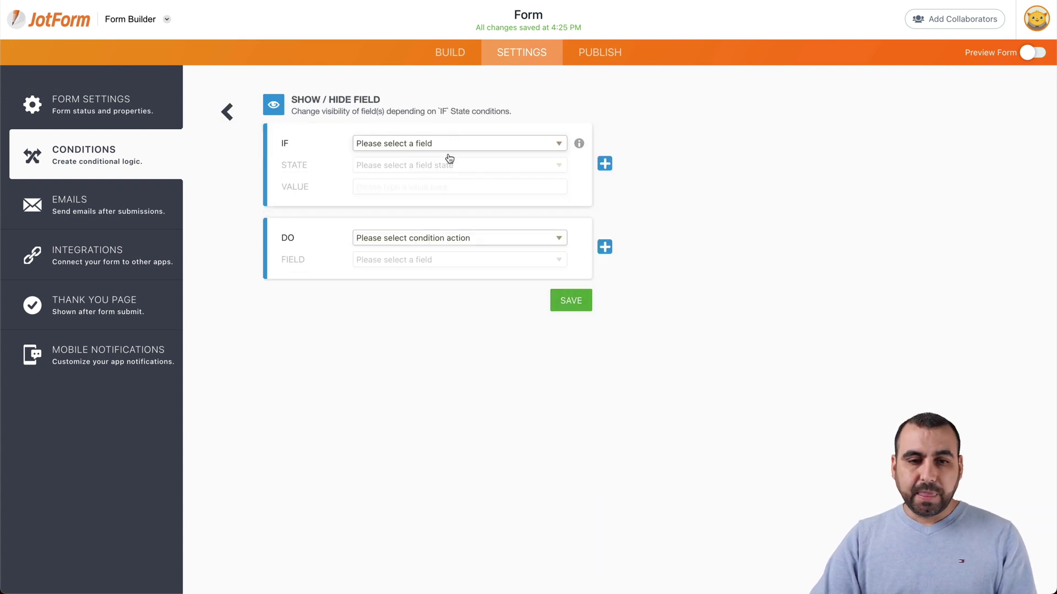
left_click(463, 144)
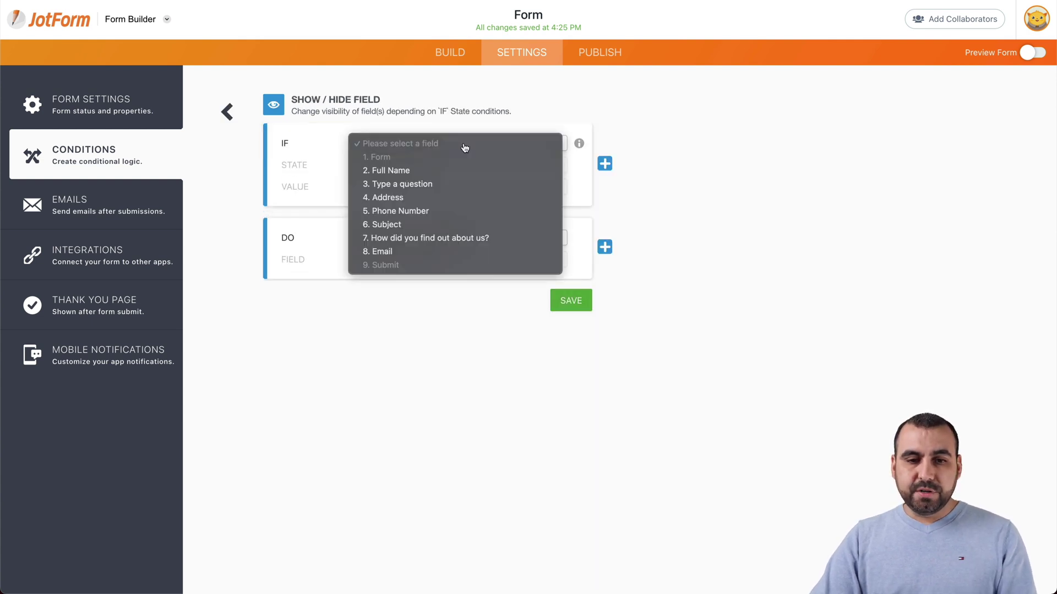
left_click(411, 189)
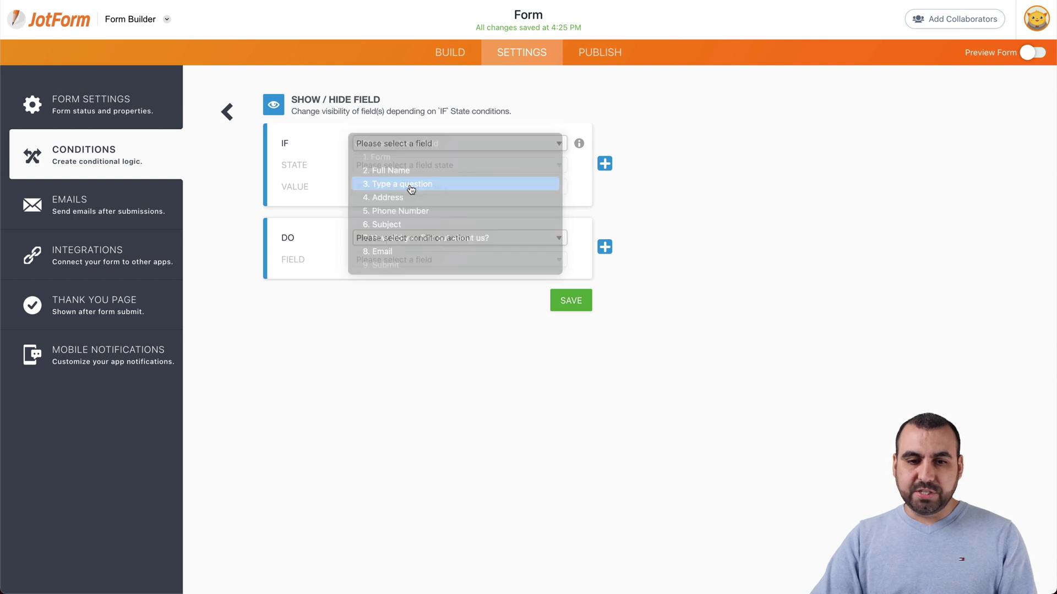
left_click(435, 55)
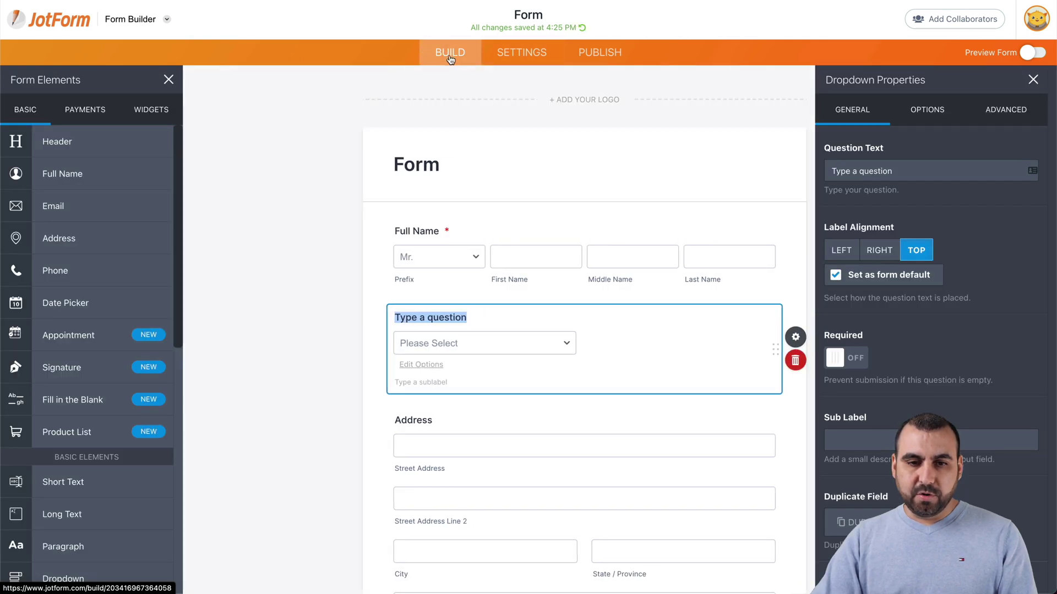
left_click(520, 55)
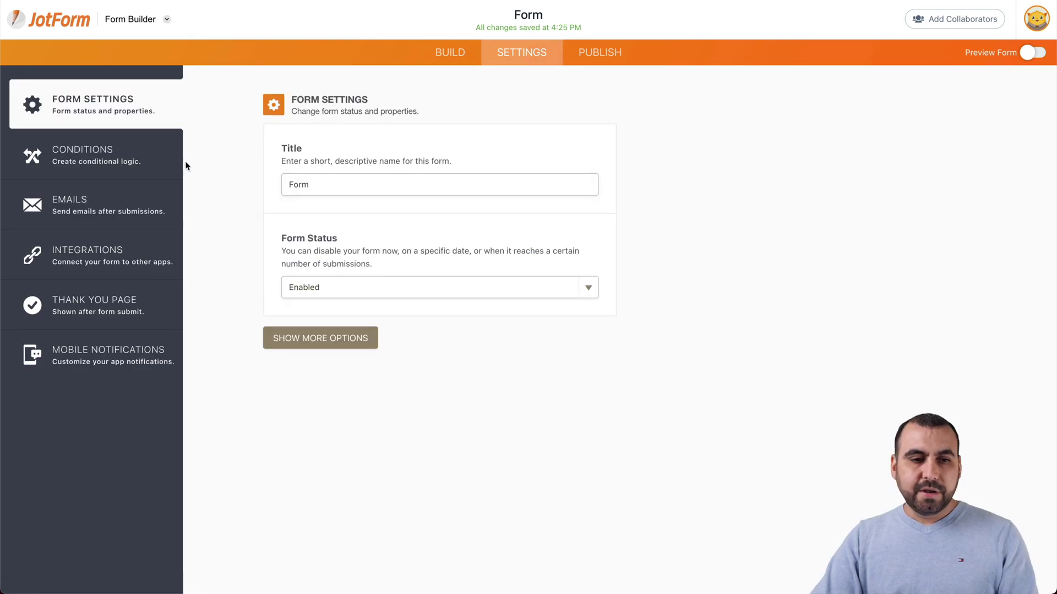
left_click(152, 171)
Step: Set a new Show/Hide condition: IF Type a question Is Equal To Shipping
left_click(425, 146)
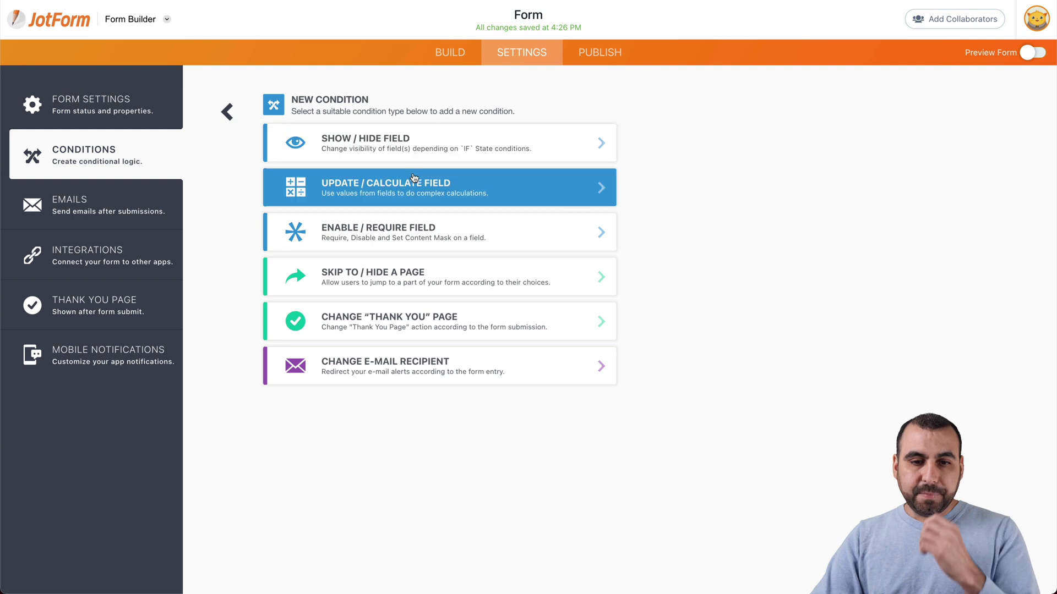
left_click(424, 144)
left_click(426, 146)
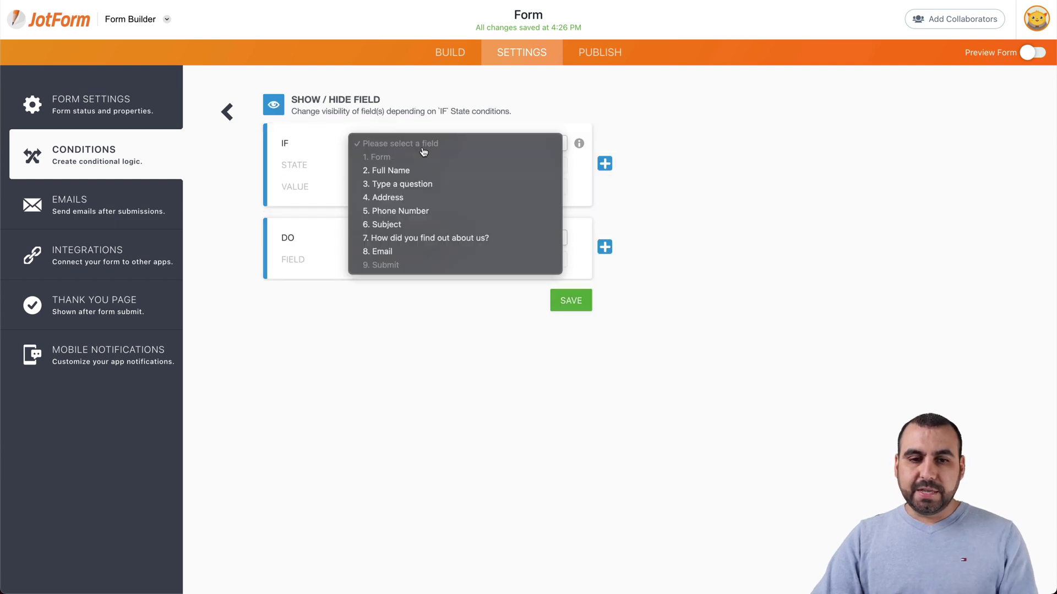
left_click(429, 184)
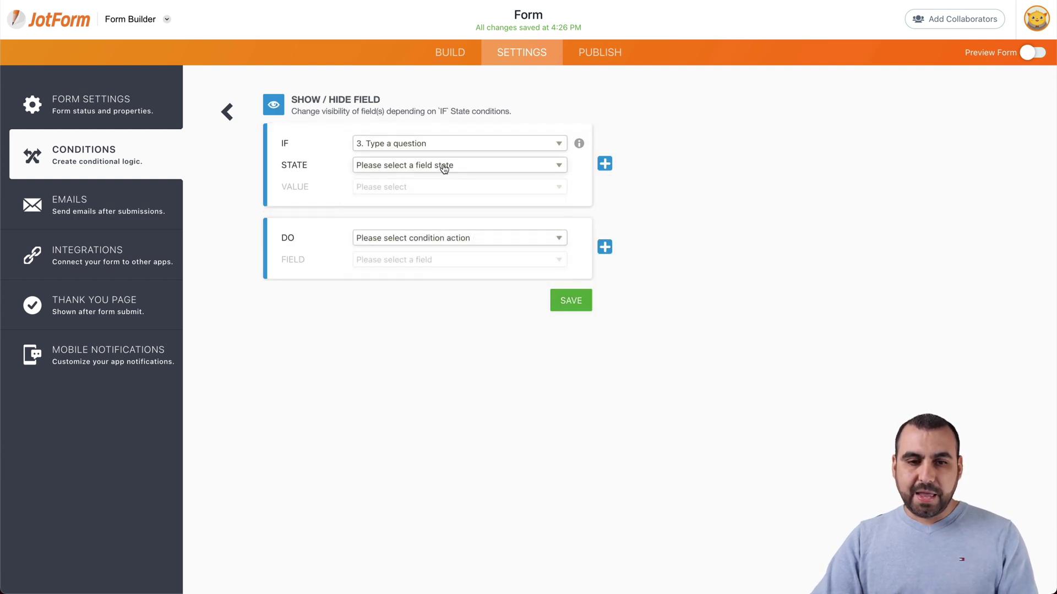
left_click(444, 169)
left_click(452, 178)
left_click(453, 187)
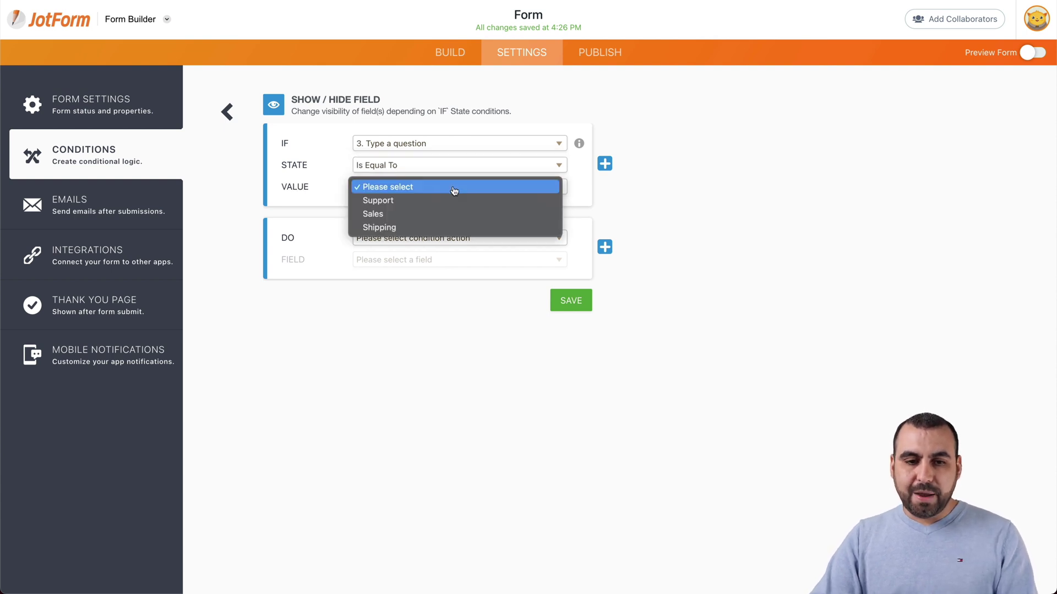
left_click(453, 227)
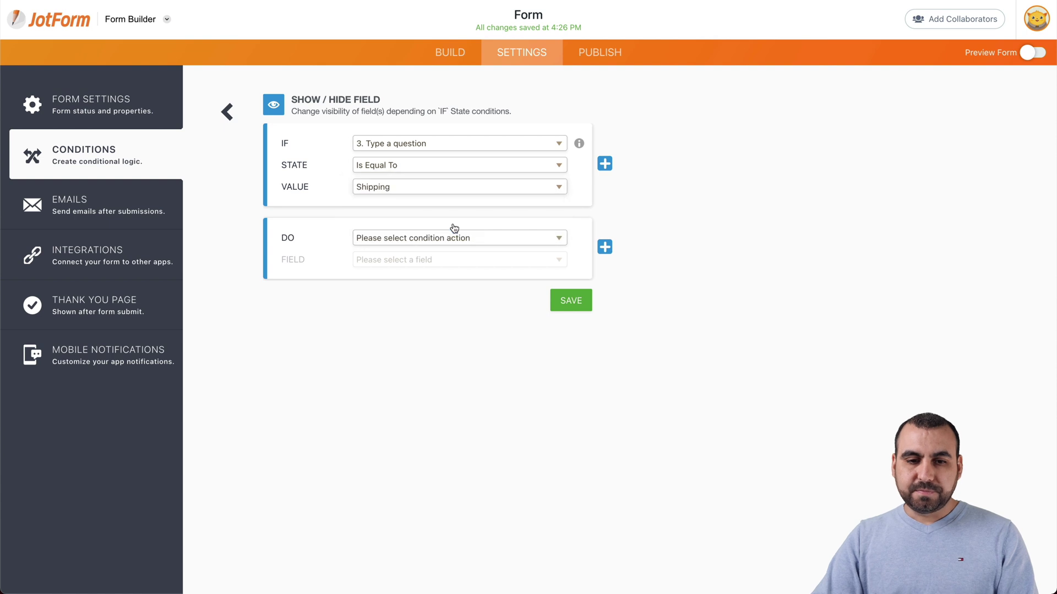
Step: Make the rule show the Address field and save it
left_click(476, 243)
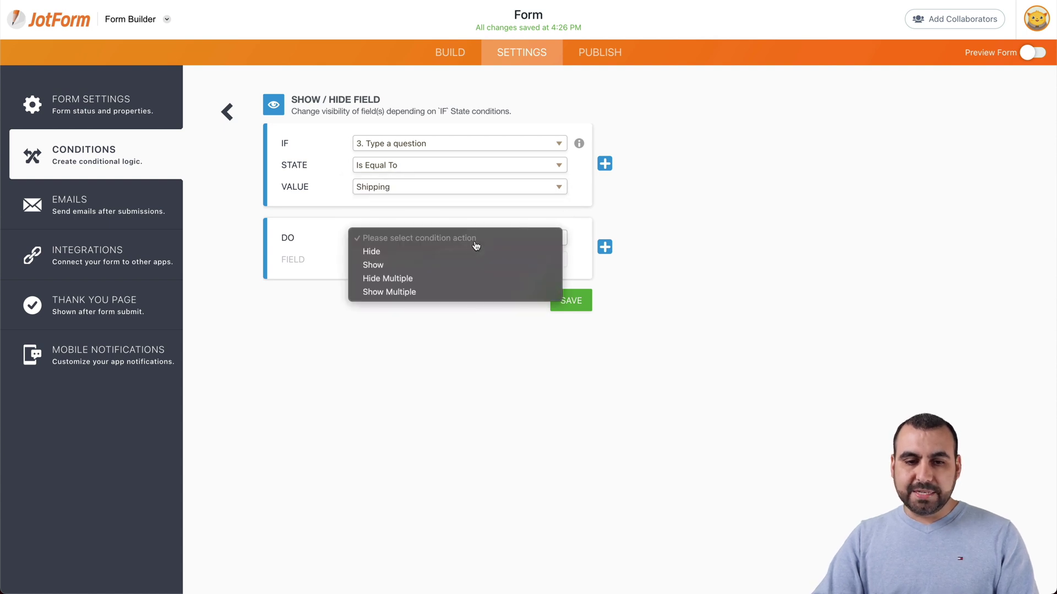
left_click(467, 264)
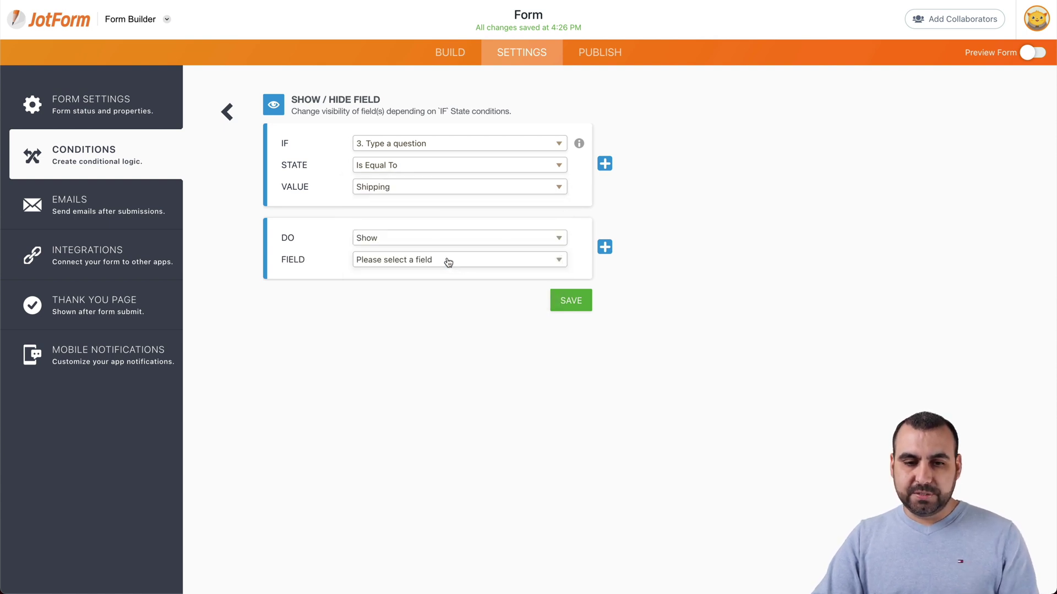
left_click(449, 260)
left_click(438, 313)
left_click(572, 300)
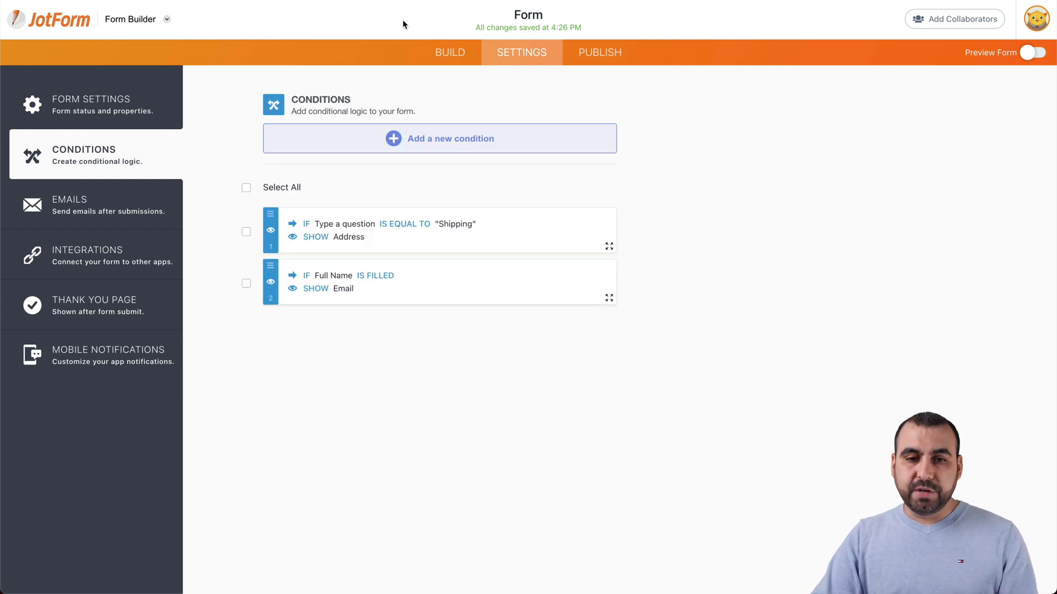
left_click(441, 52)
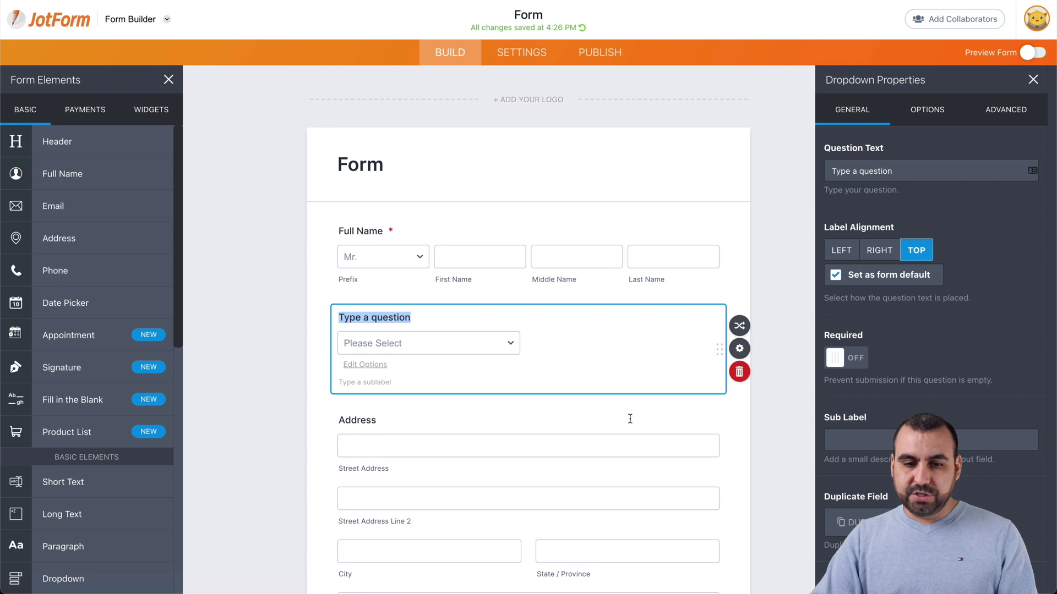
Step: Turn on Hide field in the Address field's Advanced properties so it starts hidden
left_click(630, 417)
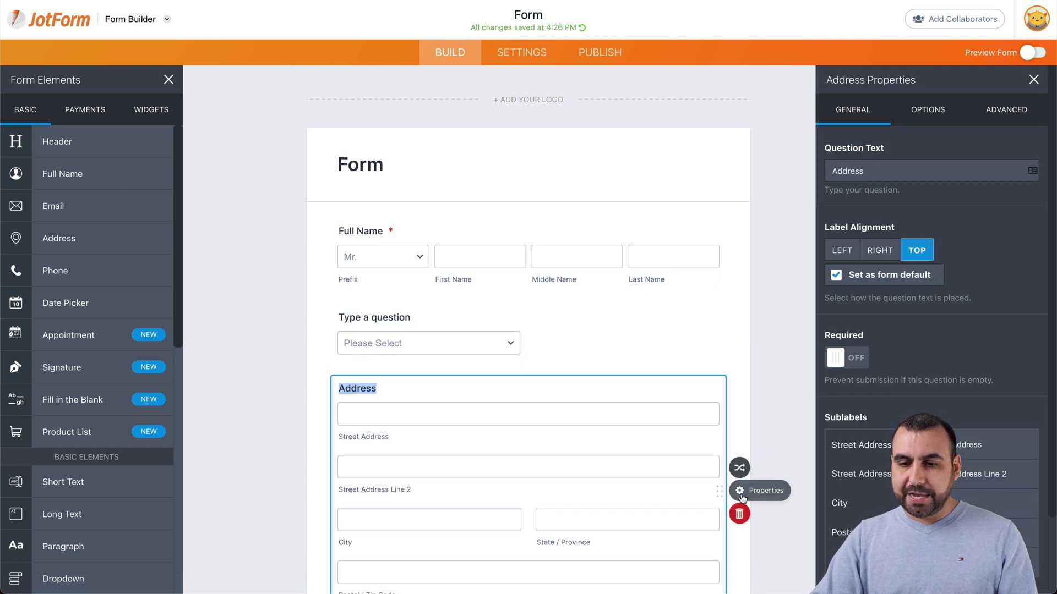
left_click(739, 490)
left_click(989, 109)
left_click(999, 108)
scroll(903, 352, "down", 5)
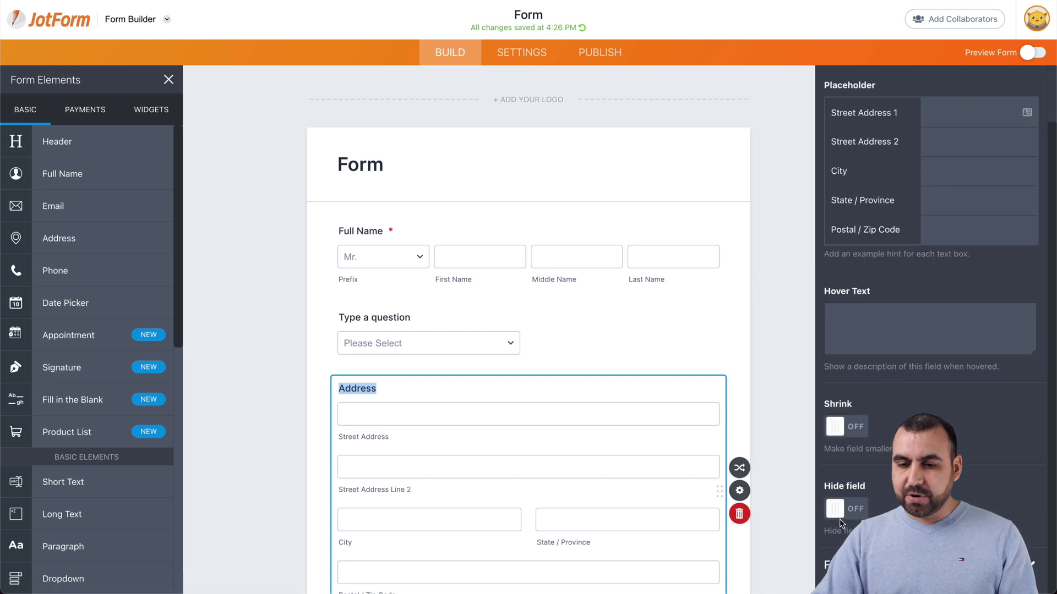
left_click(846, 509)
left_click(769, 390)
scroll(768, 389, "down", 3)
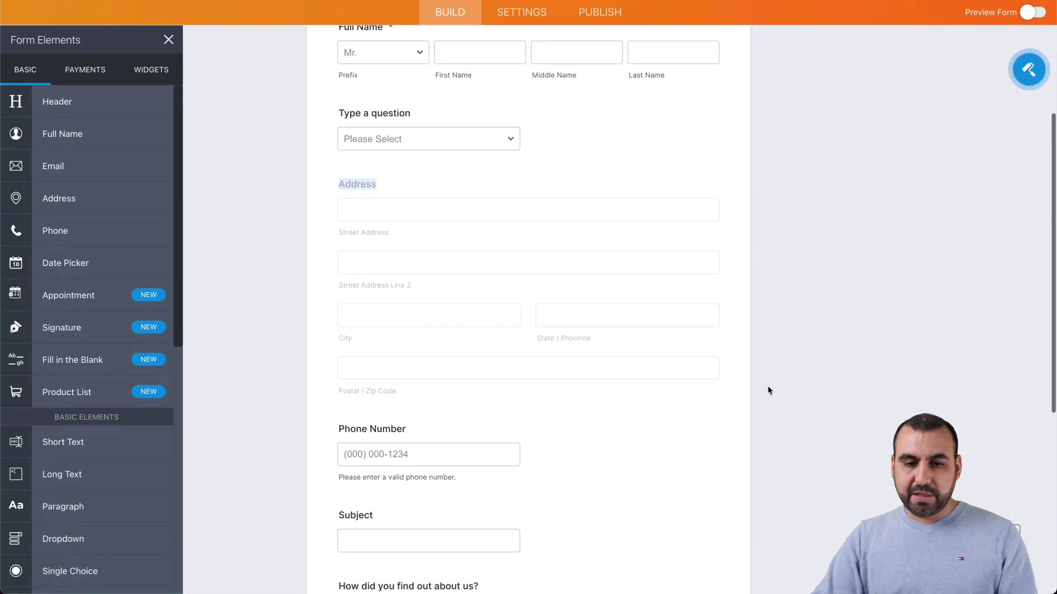
scroll(512, 225, "up", 3)
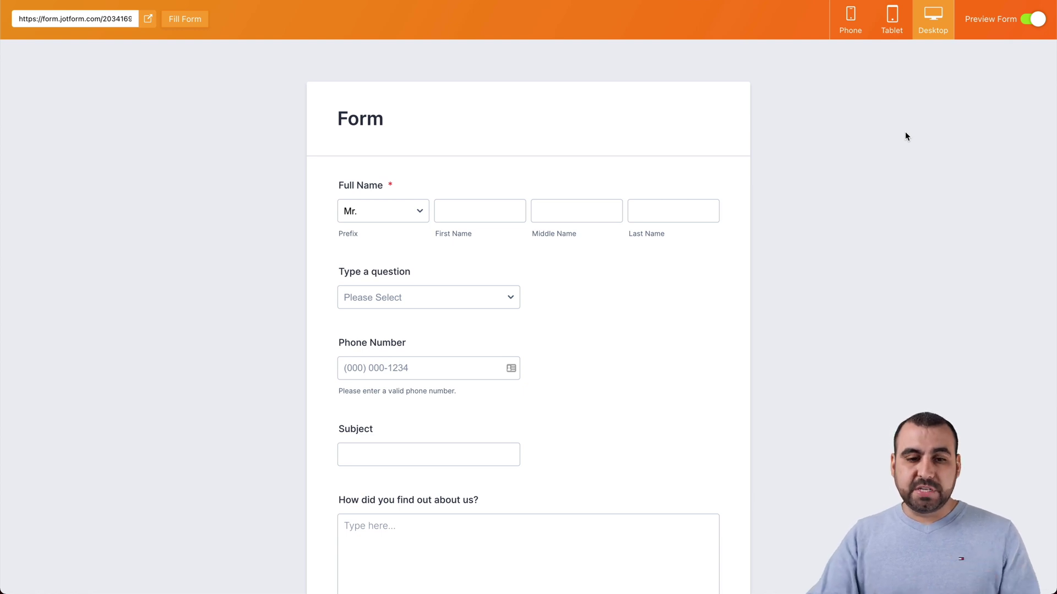
left_click(385, 297)
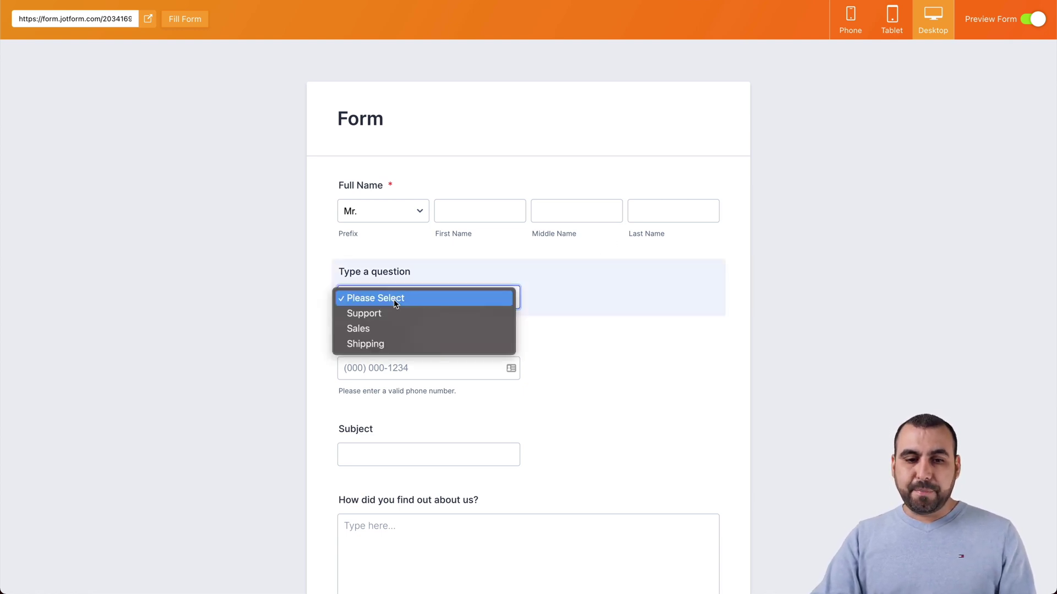
left_click(372, 329)
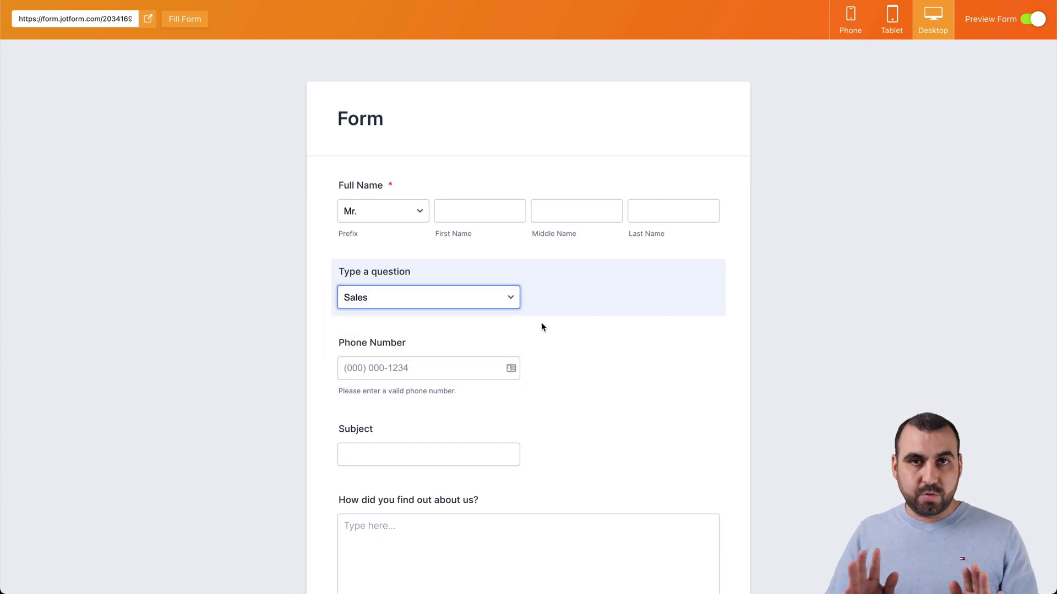
left_click(510, 298)
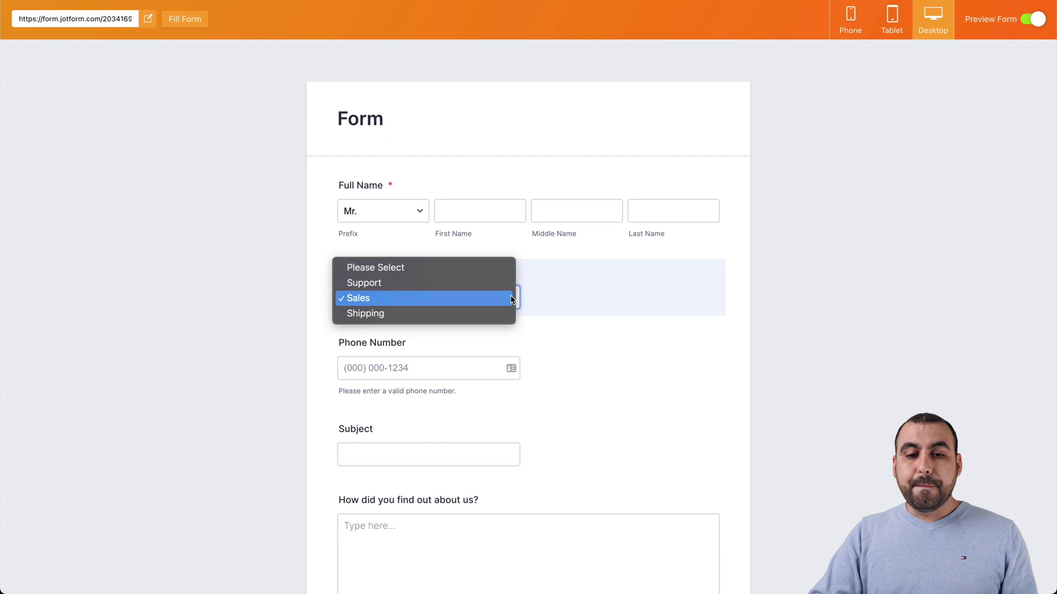
left_click(495, 312)
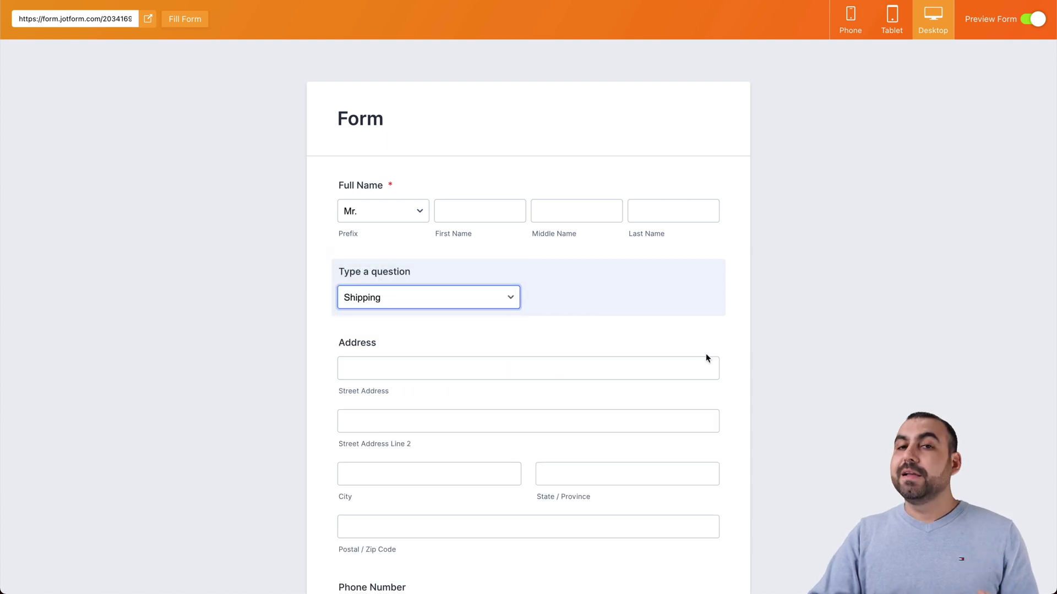
scroll(706, 355, "down", 2)
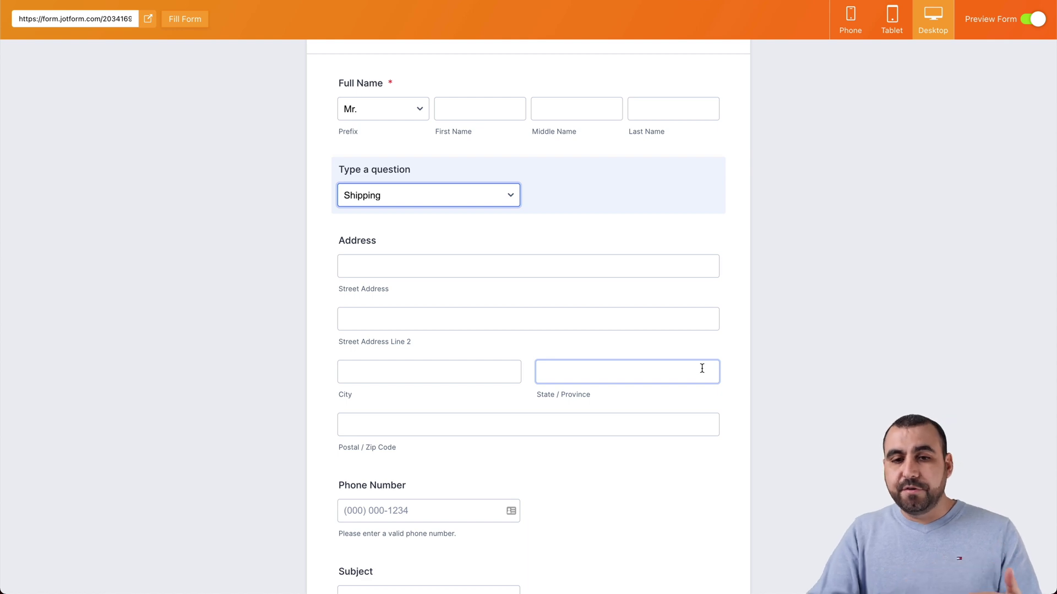
left_click(1032, 20)
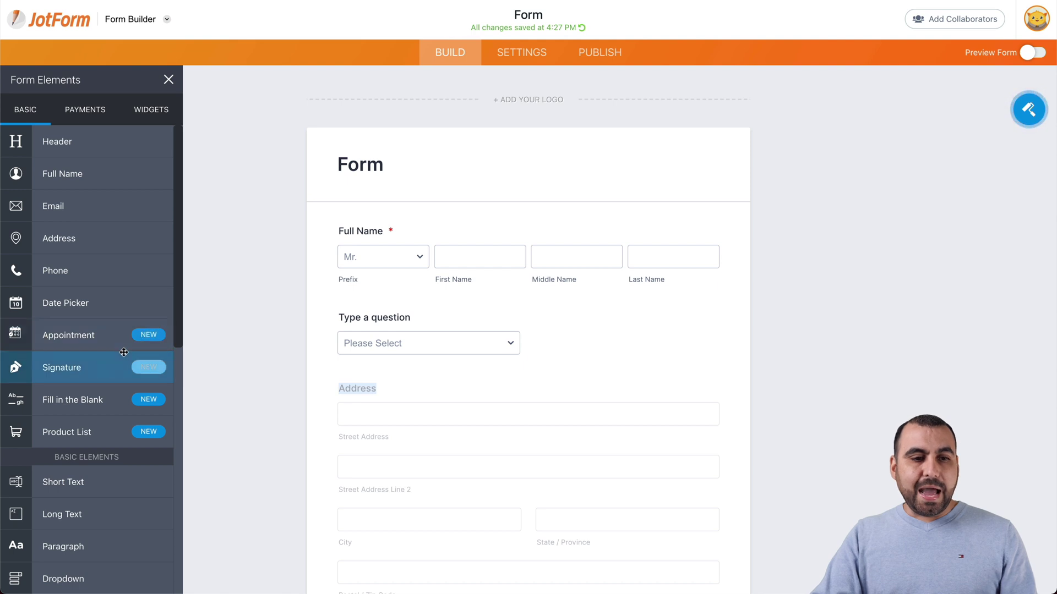
Step: Relabel the 'Type a question' dropdown as 'Reason for Contacting'
scroll(124, 358, "down", 3)
scroll(124, 353, "down", 3)
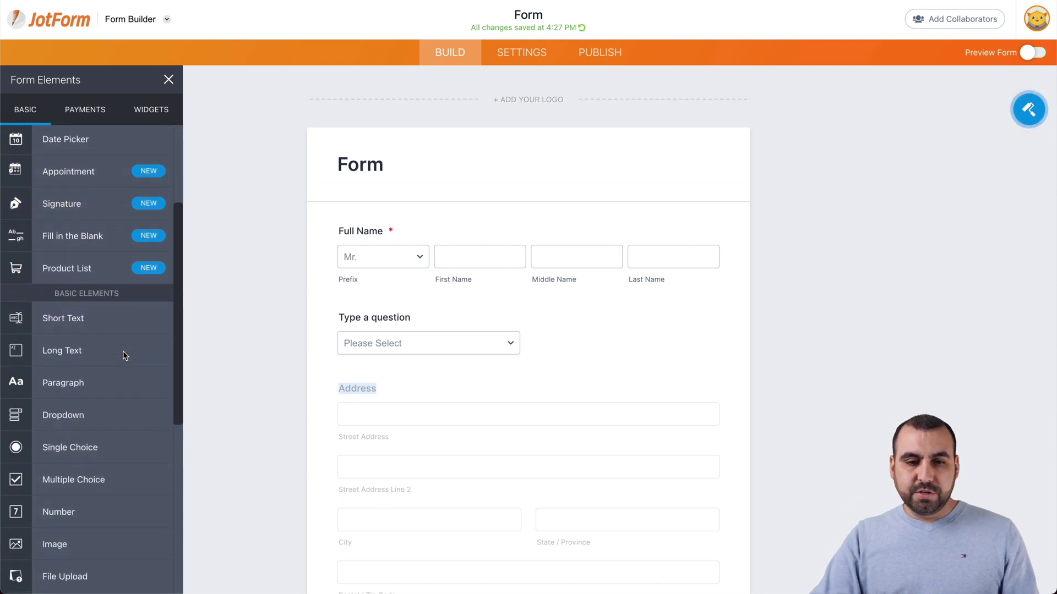
scroll(528, 427, "down", 3)
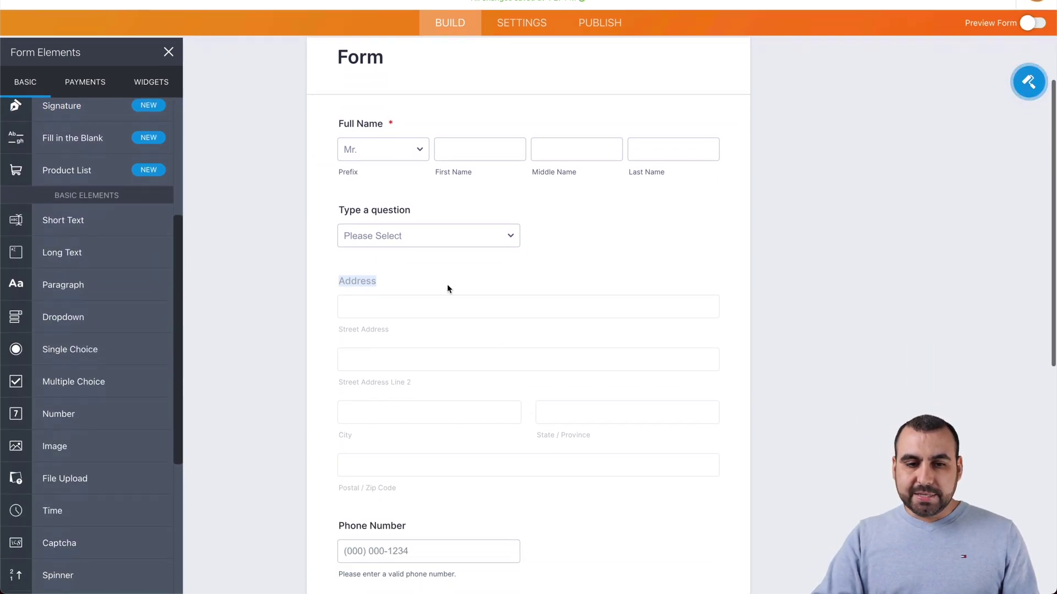
left_click(417, 197)
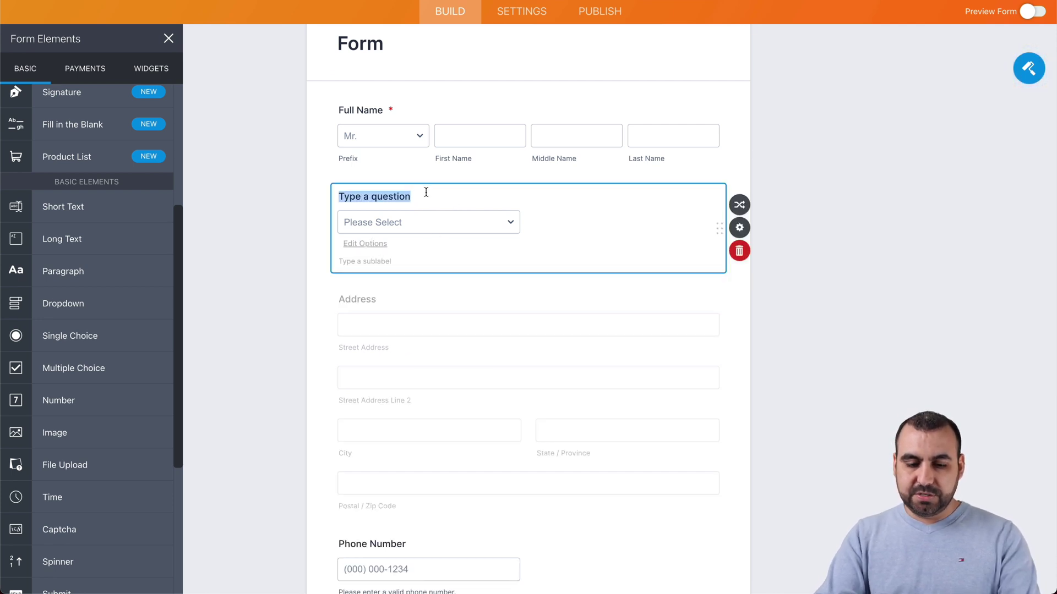
type("Reason for Contacting")
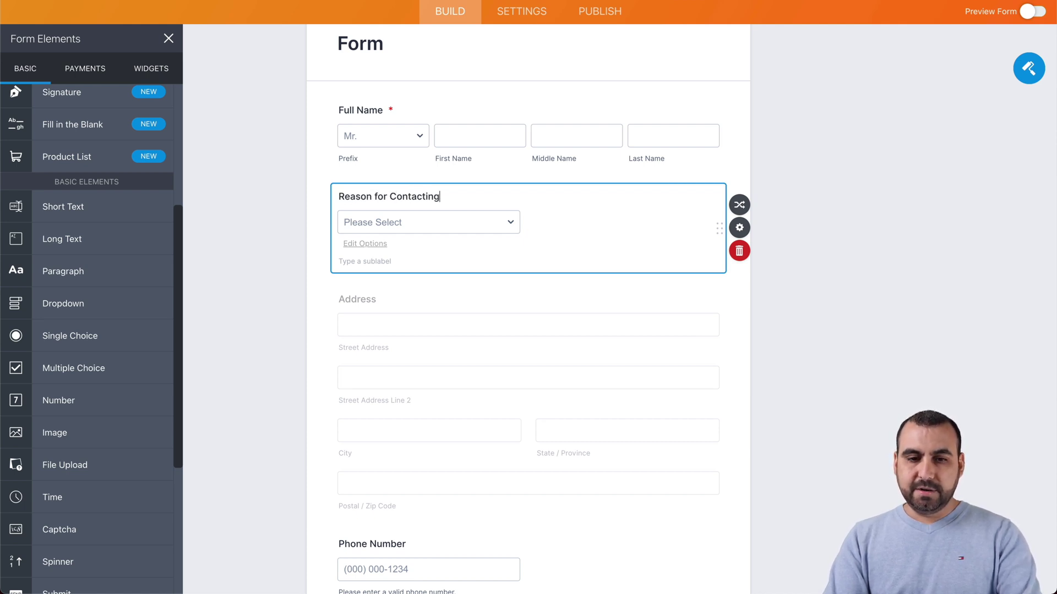
left_click(297, 273)
scroll(386, 338, "down", 4)
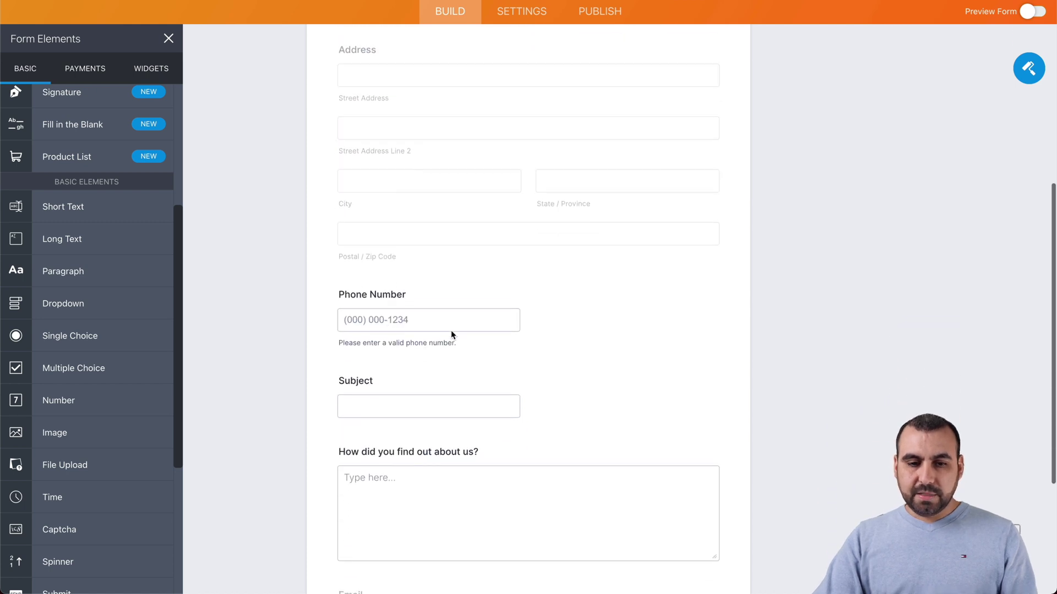
left_click(444, 389)
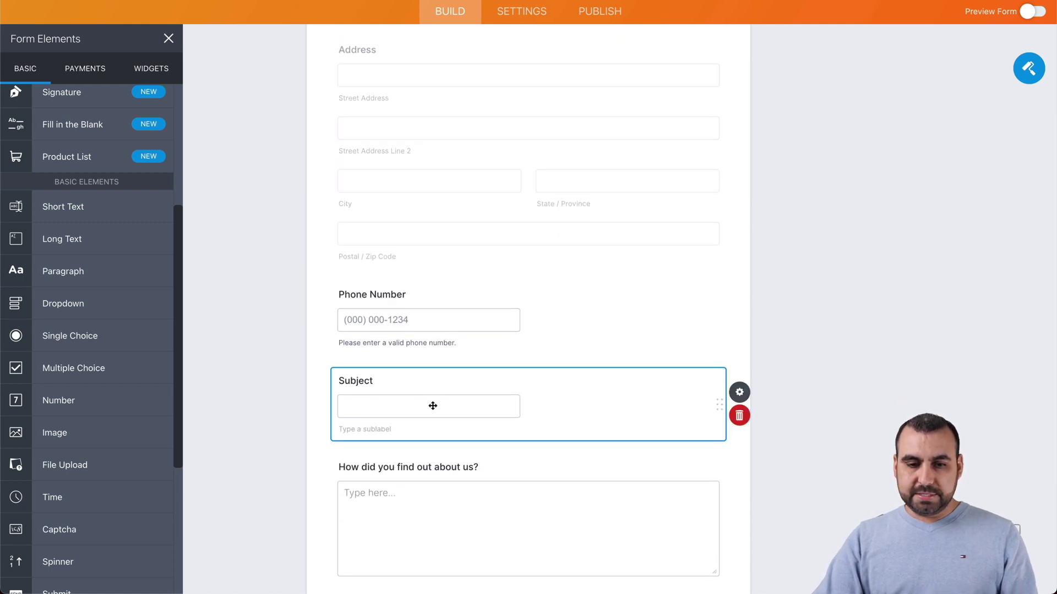
Step: Browse Form Elements, then show the Payments list with Square, PayPal, Stripe and Braintree
scroll(456, 491, "down", 2)
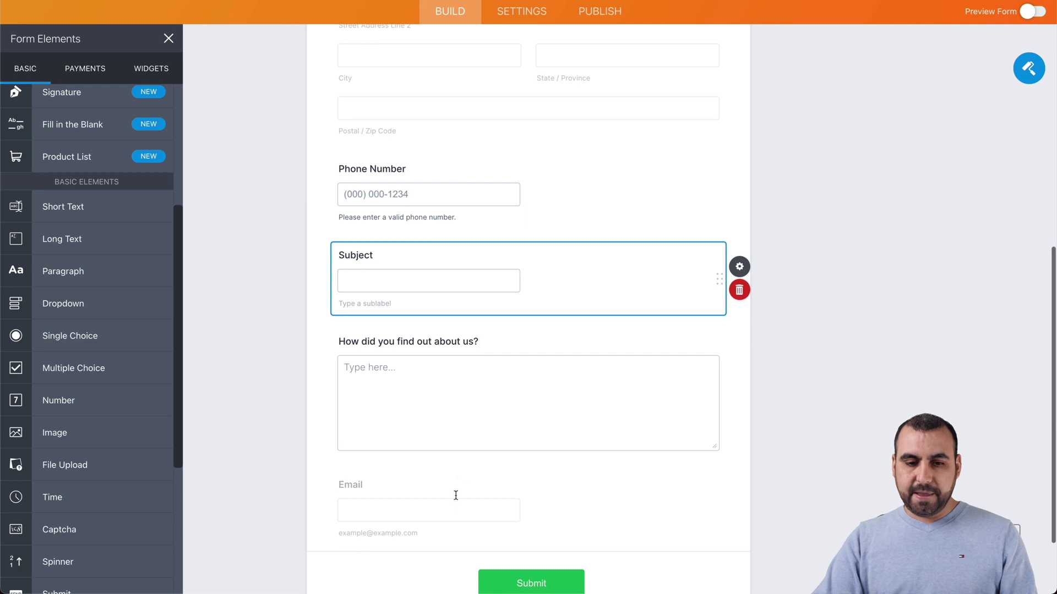
scroll(455, 503, "down", 2)
scroll(455, 502, "up", 6)
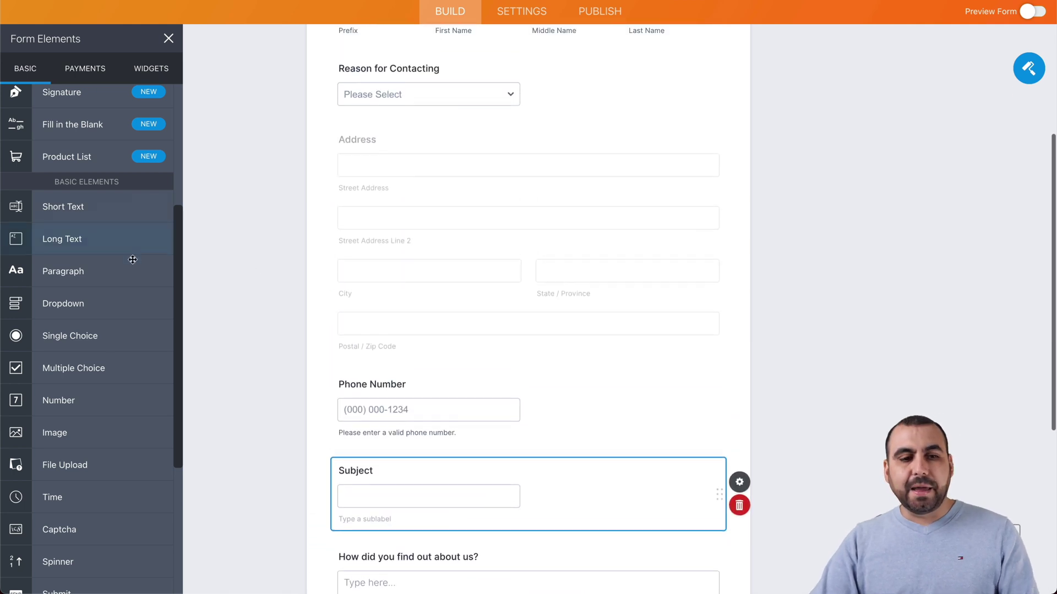
scroll(132, 259, "up", 4)
scroll(133, 259, "down", 2)
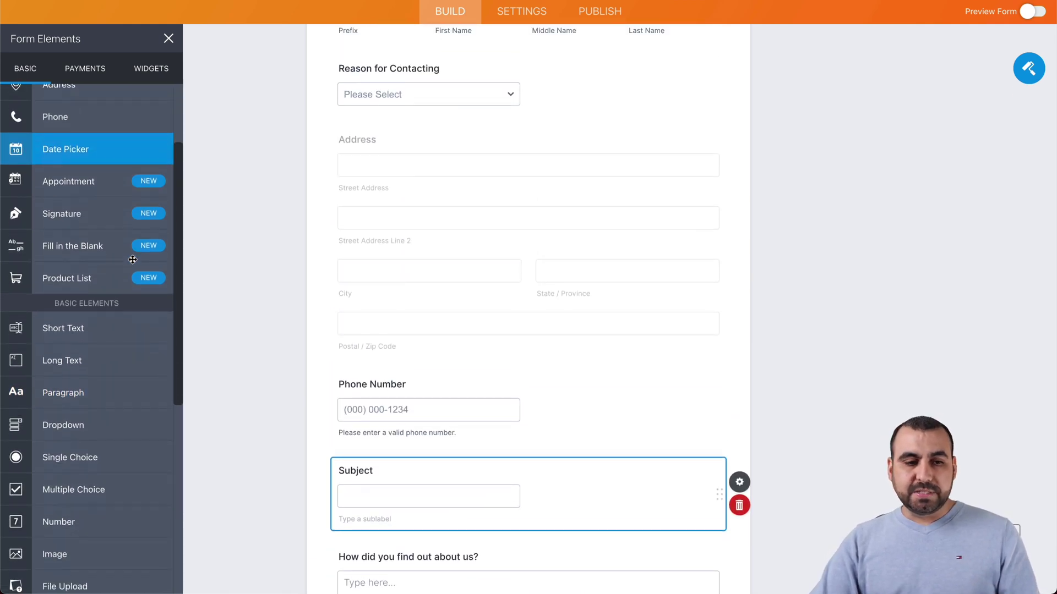
scroll(133, 259, "down", 2)
scroll(130, 220, "up", 2)
scroll(113, 219, "down", 2)
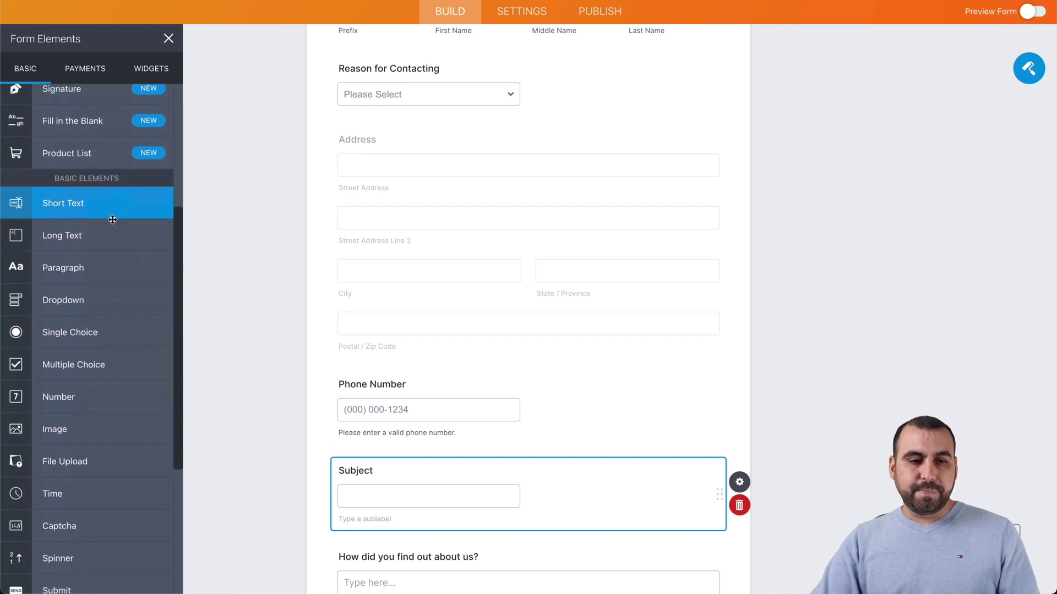
scroll(112, 219, "down", 2)
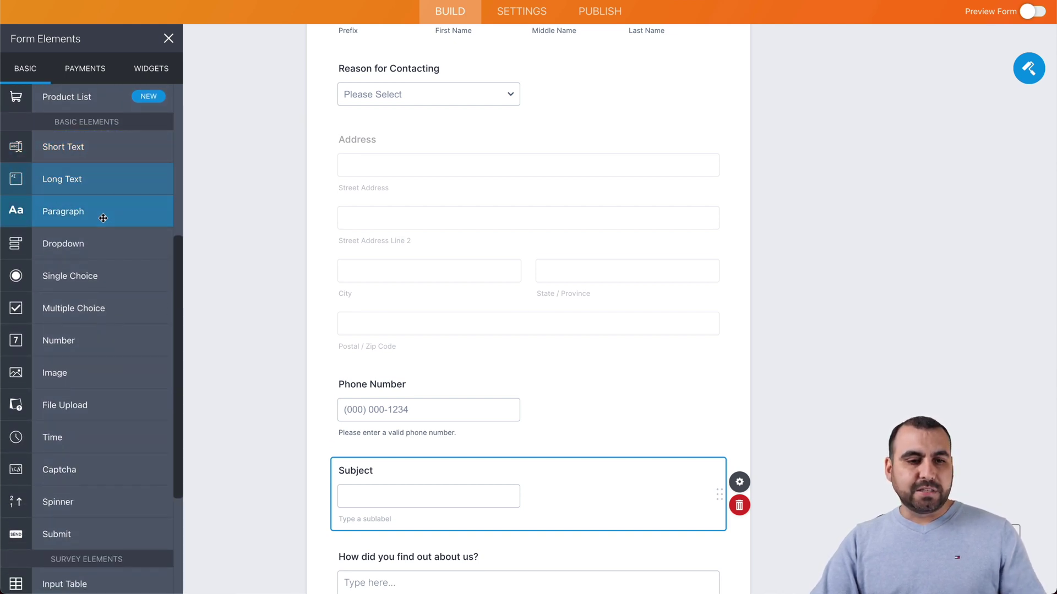
scroll(107, 240, "down", 2)
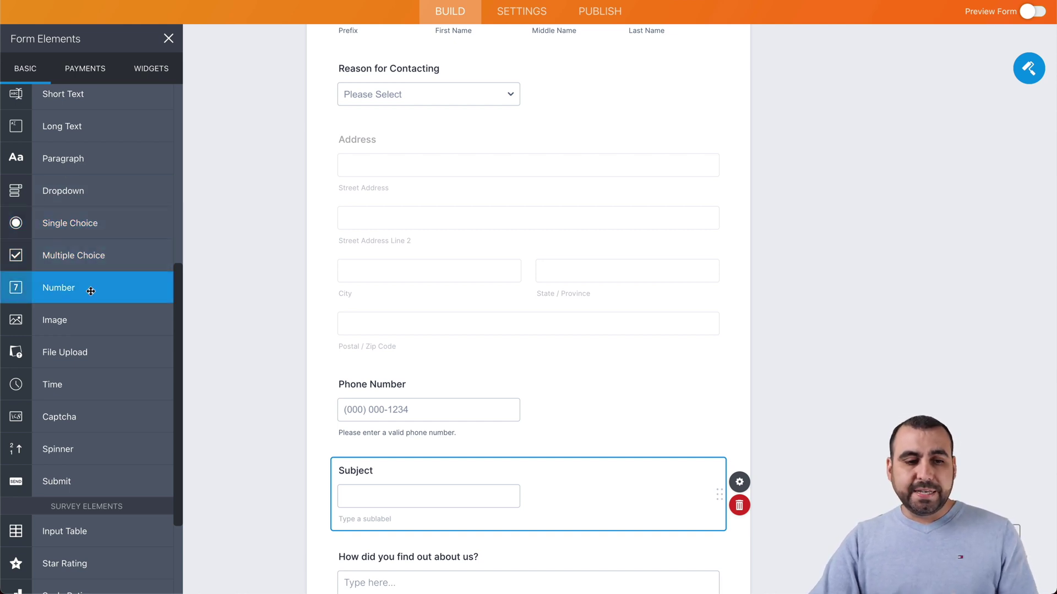
scroll(114, 360, "down", 5)
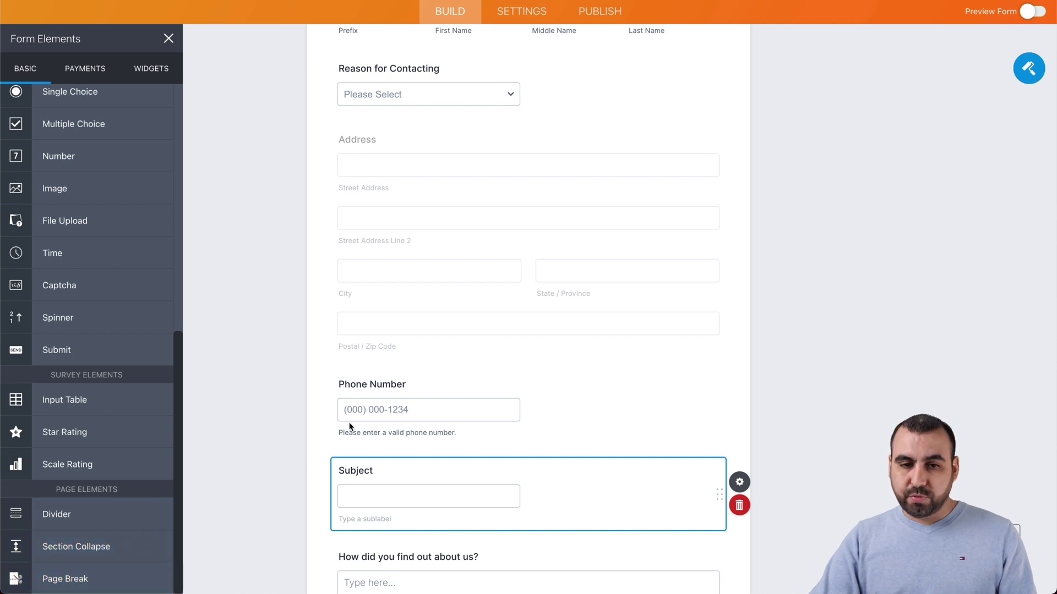
scroll(352, 428, "up", 5)
scroll(105, 188, "up", 7)
left_click(84, 112)
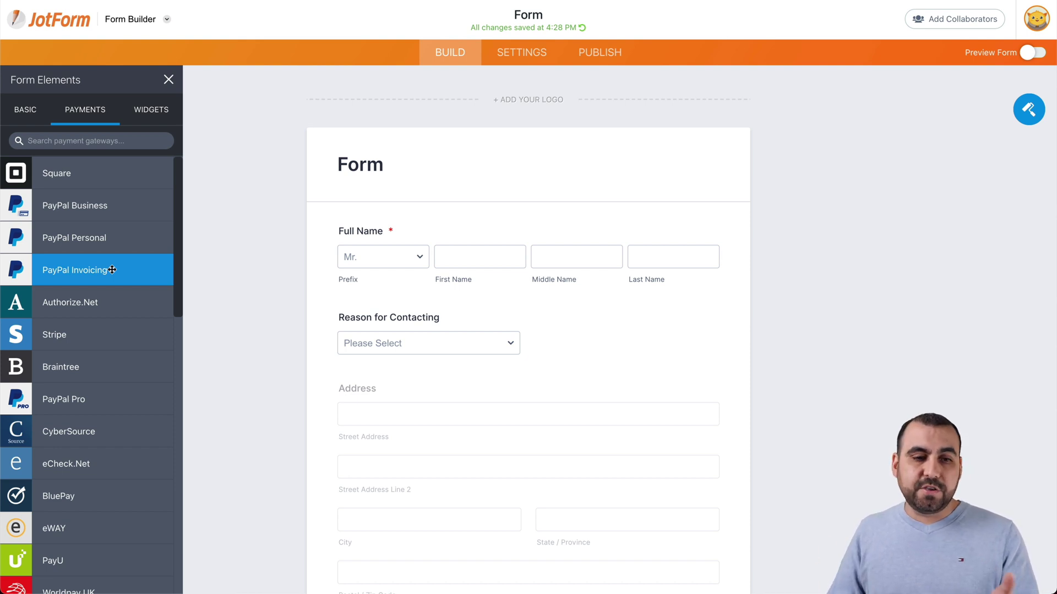
Step: Drag the E-Signature widget from Widgets onto the form below the Email field
left_click(149, 111)
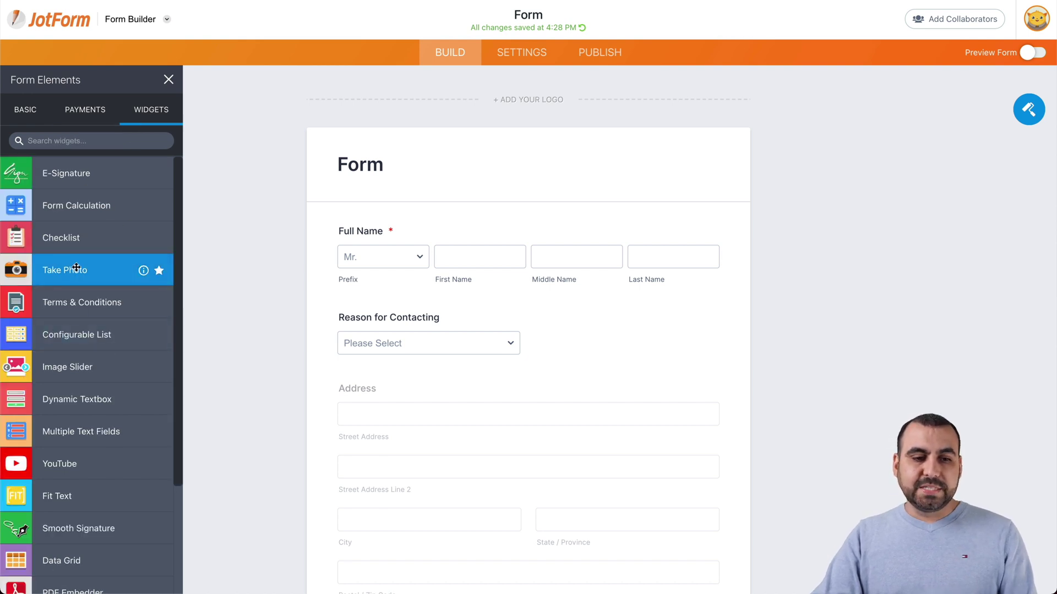
scroll(94, 350, "down", 4)
scroll(94, 350, "down", 10)
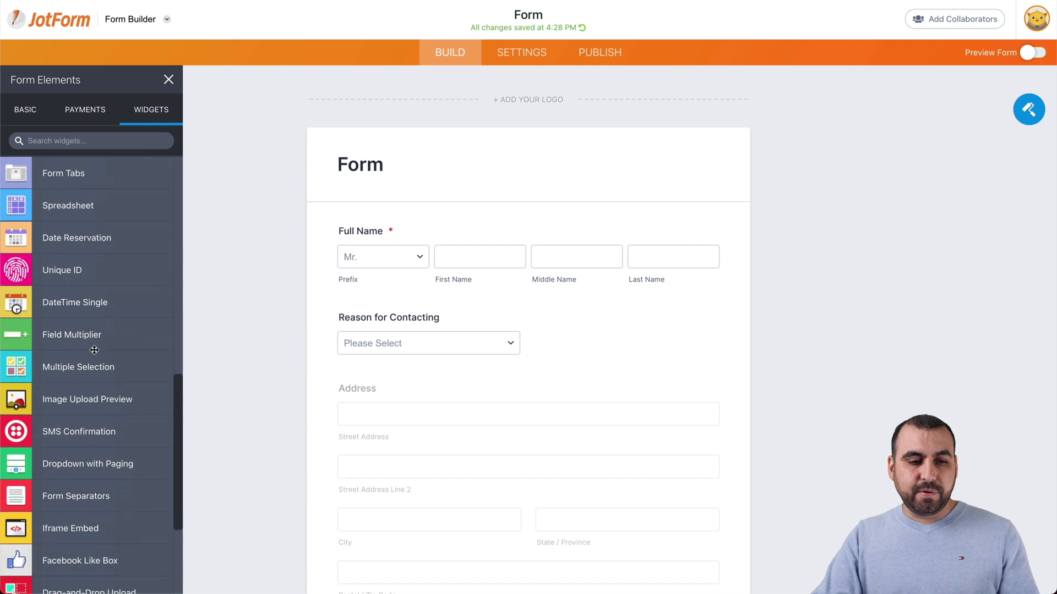
scroll(95, 350, "up", 15)
left_click(56, 138)
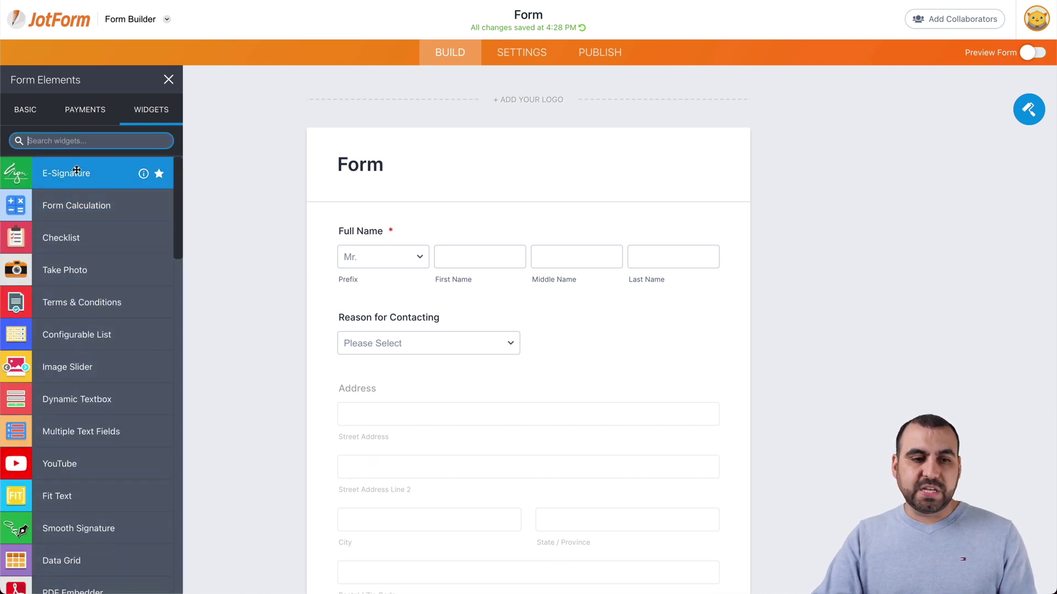
mouse_move(70, 168)
left_mouse_down()
mouse_move(262, 272)
mouse_move(443, 578)
mouse_move(407, 578)
mouse_move(456, 518)
mouse_move(440, 536)
mouse_move(455, 395)
mouse_move(501, 374)
mouse_move(490, 397)
left_mouse_up()
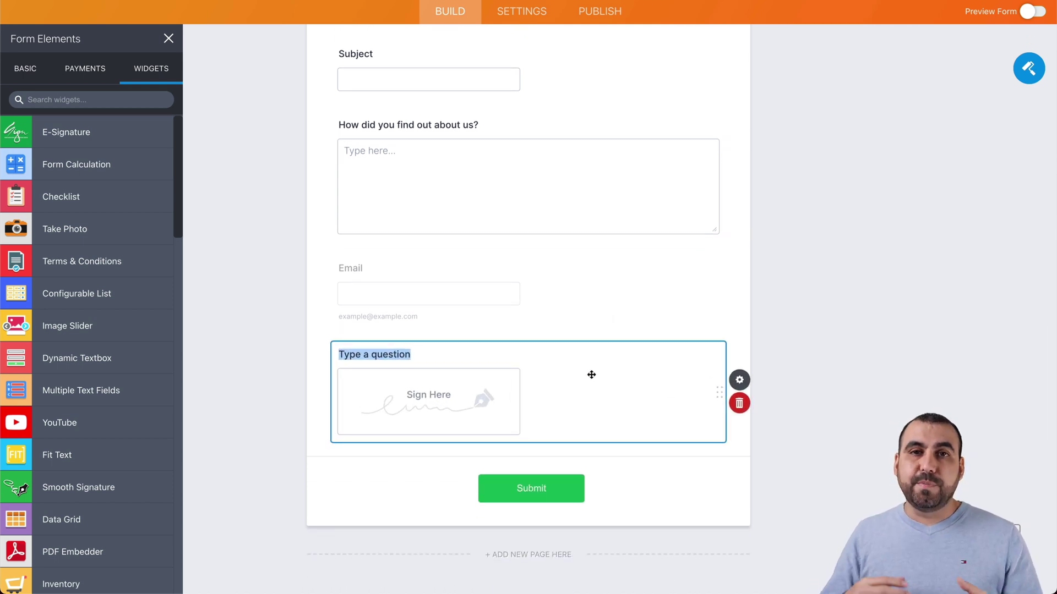
Step: In preview, choose Shipping as Reason for Contacting and try the Phone, Subject and How-did-you-find-us fields
scroll(591, 375, "up", 15)
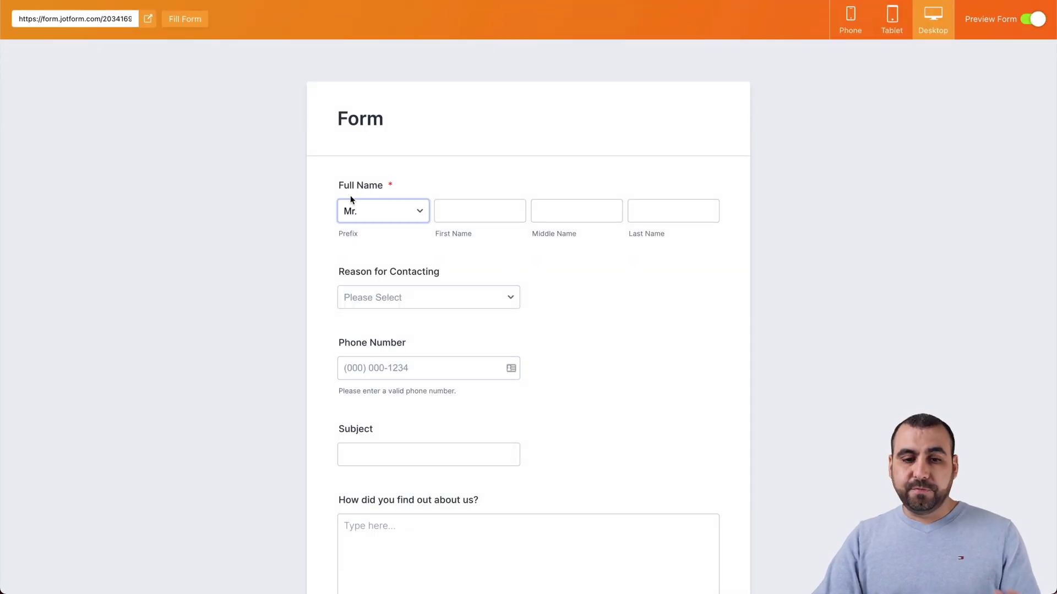
left_click(391, 296)
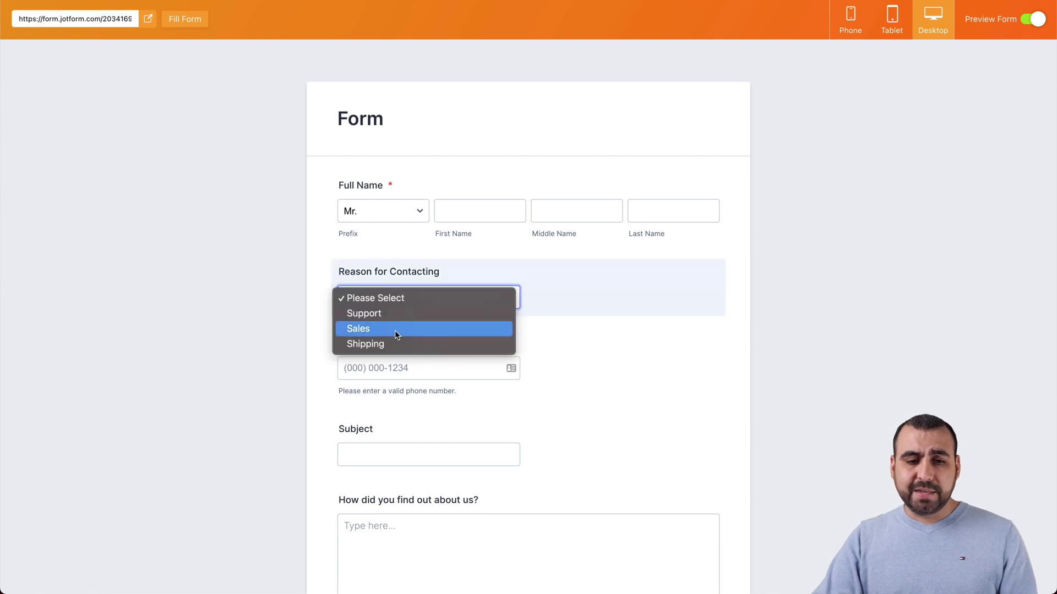
left_click(392, 345)
scroll(494, 386, "down", 4)
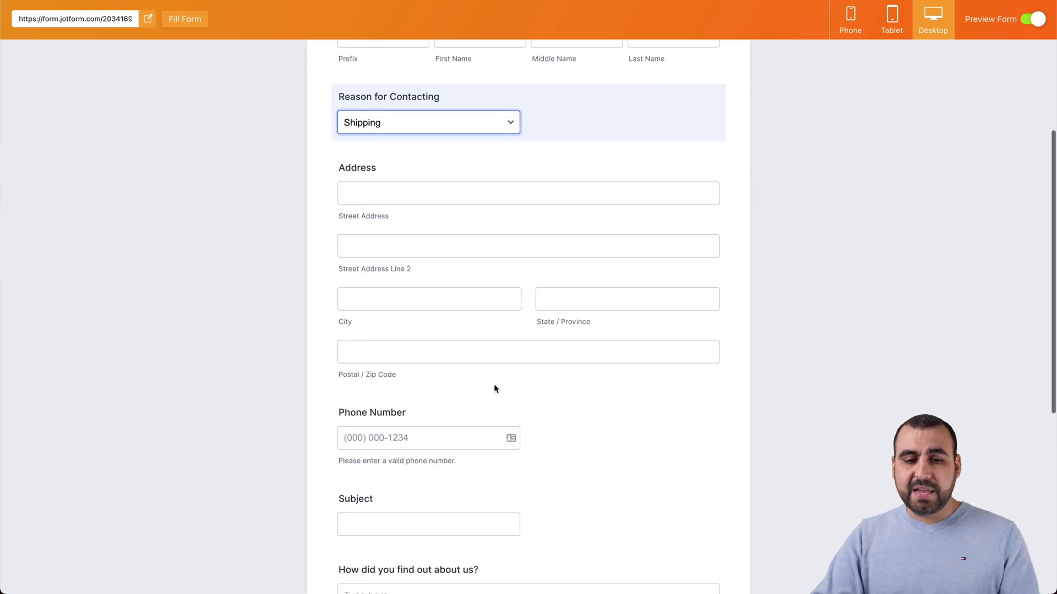
scroll(494, 389, "down", 4)
left_click(396, 216)
left_click(422, 299)
left_click(431, 378)
Step: Draw a test signature, enter a test first name, and switch to the phone-sized preview
scroll(399, 480, "down", 2)
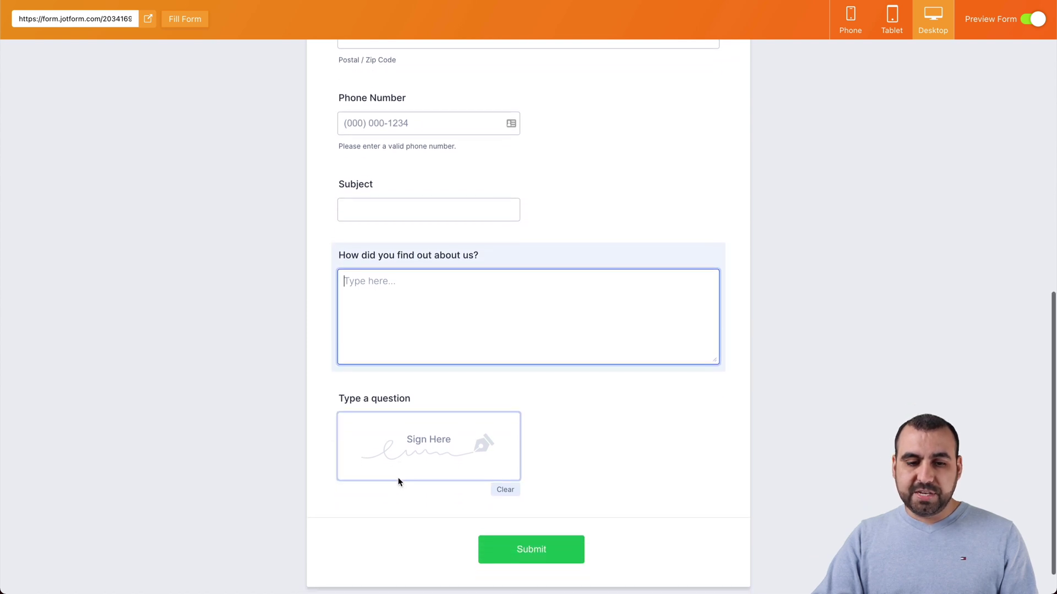
left_click_drag(466, 431, 487, 422)
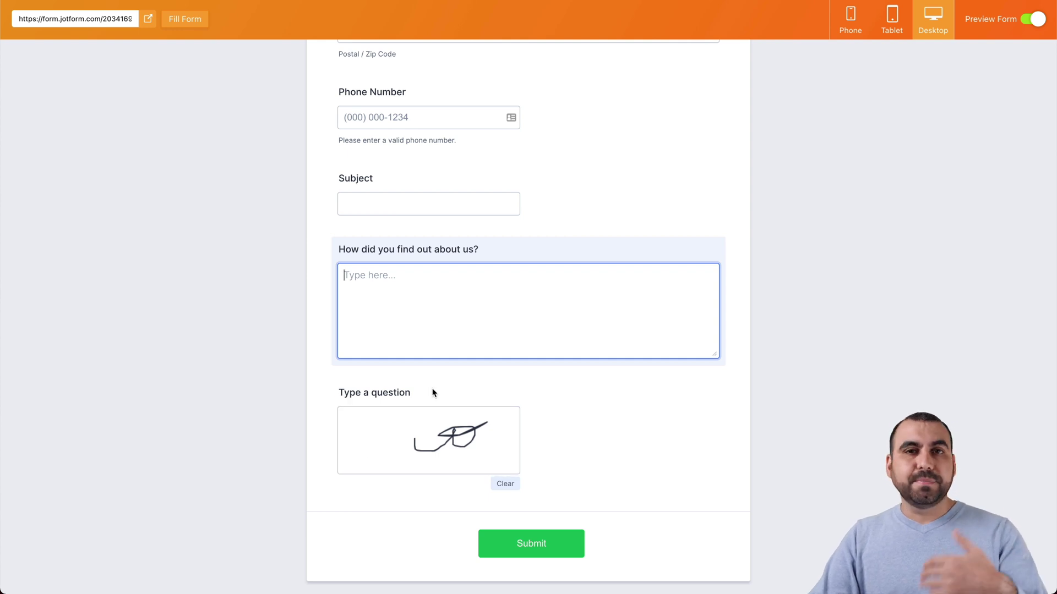
scroll(431, 391, "up", 10)
left_click(432, 385)
left_click(464, 209)
type("austin")
scroll(506, 270, "down", 7)
scroll(509, 273, "down", 4)
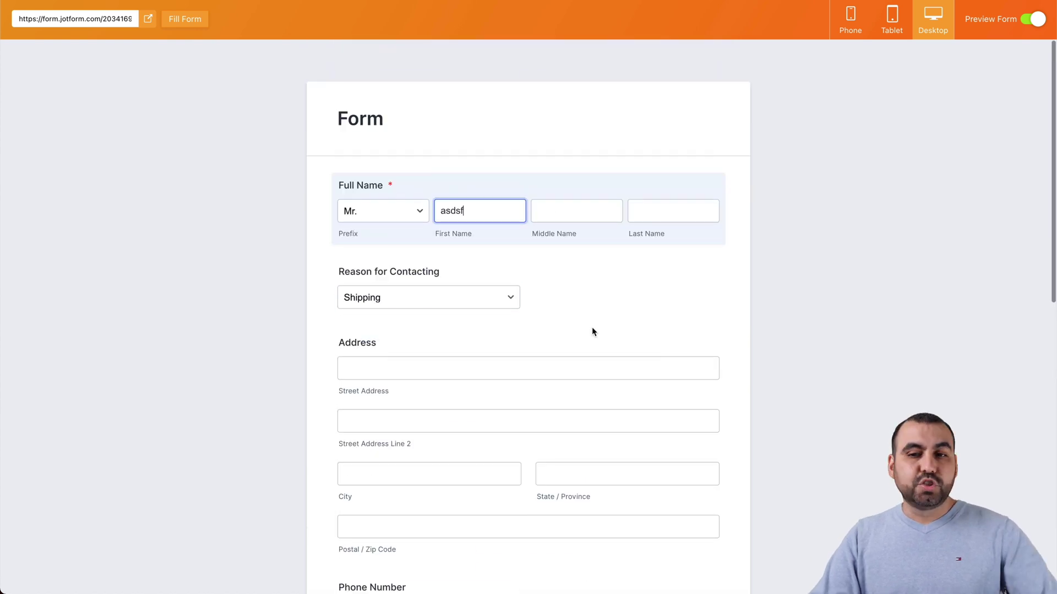
left_click(853, 20)
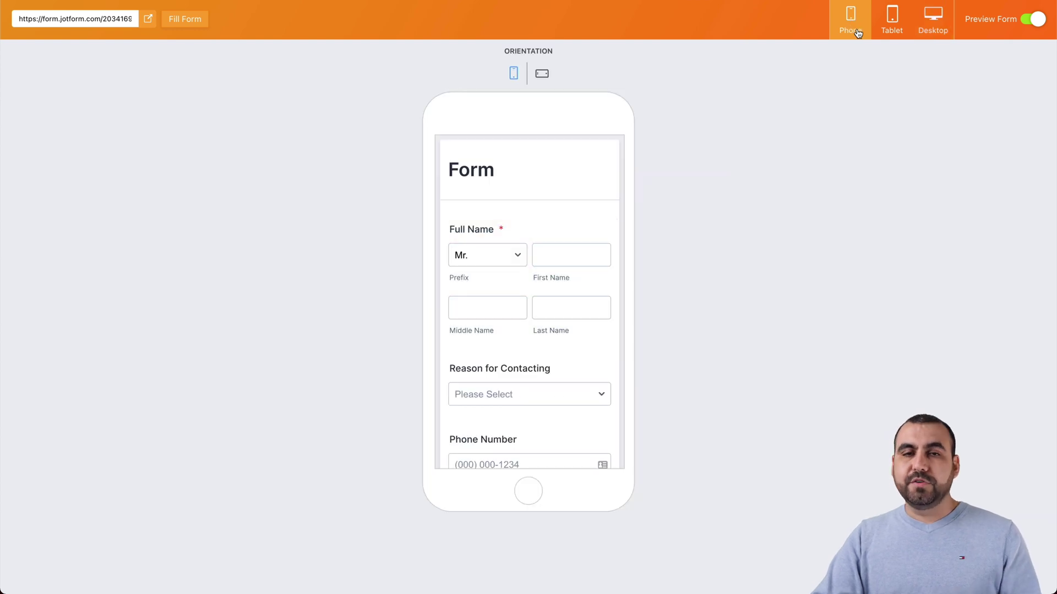
left_click(889, 23)
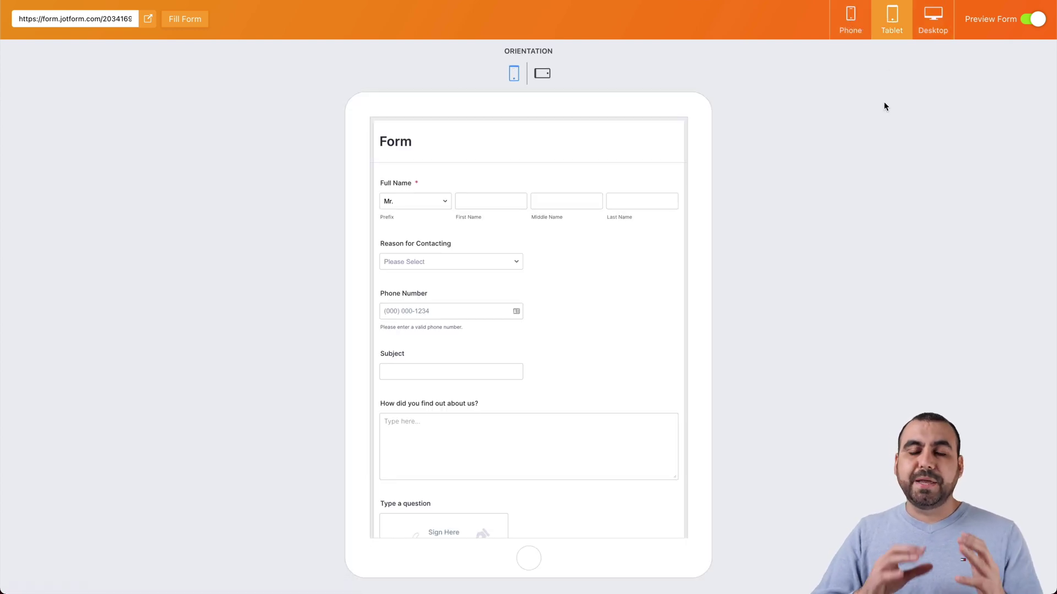
left_click(542, 75)
scroll(541, 338, "down", 3)
scroll(540, 338, "up", 3)
left_click(923, 30)
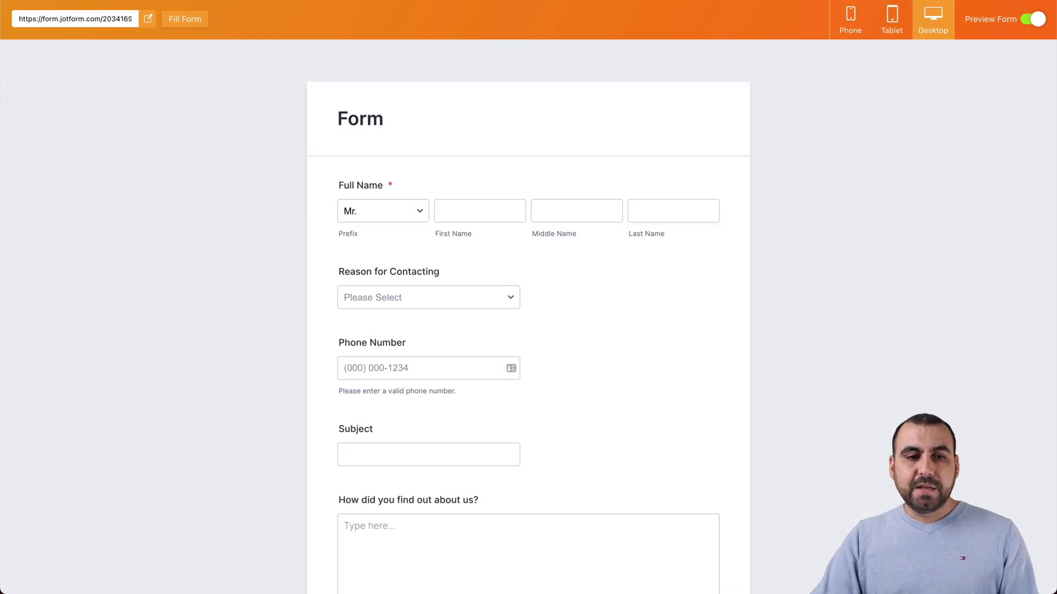
Step: Exit the live preview and show the Basic form elements list
left_click(1033, 21)
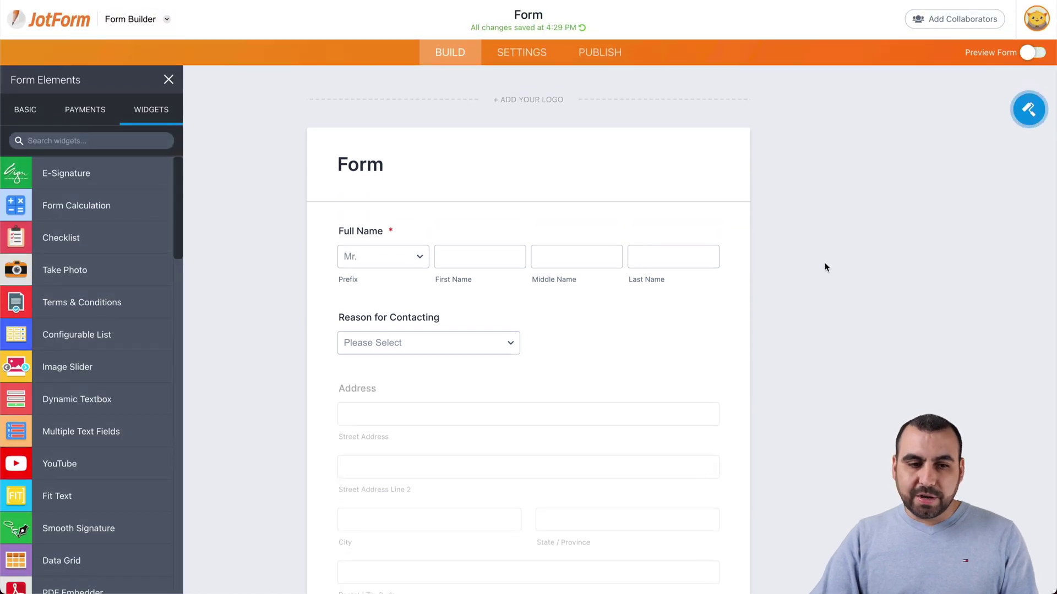
left_click(22, 115)
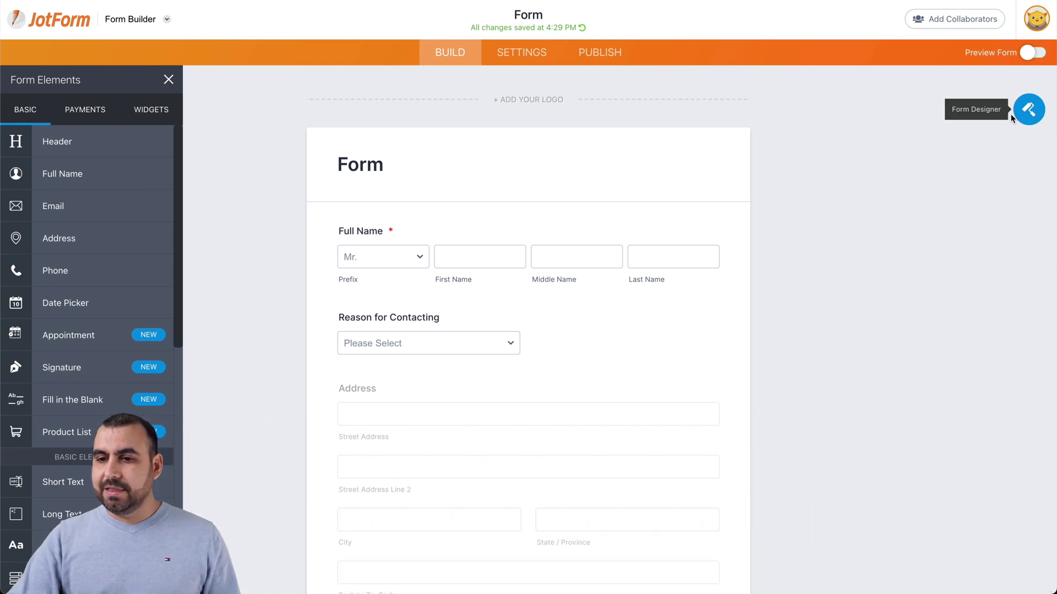
Step: Try the beige, green, dark and pink colour schemes, then reset to white with black text
left_click(1029, 112)
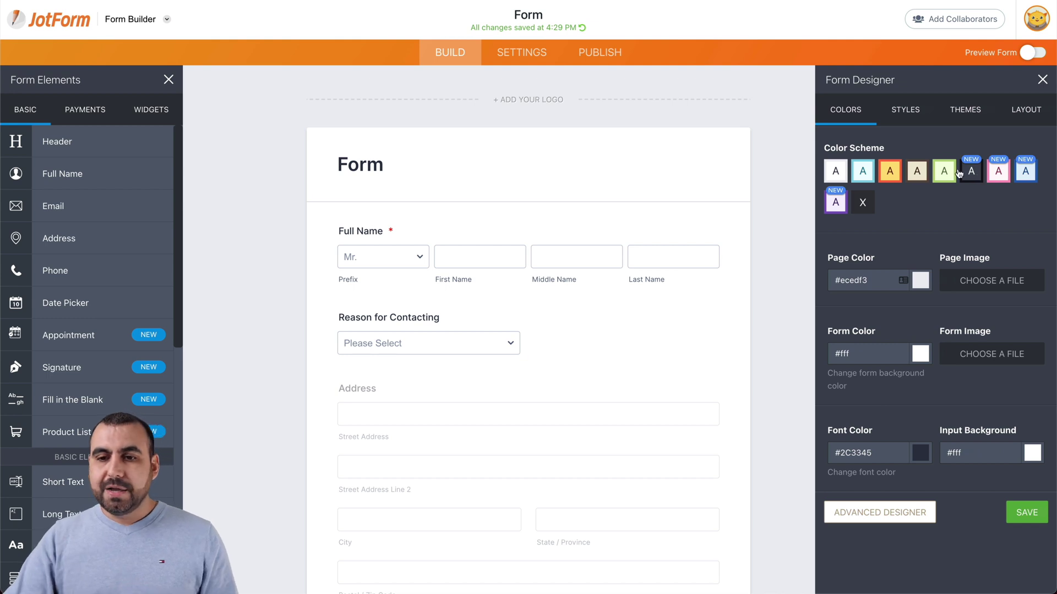
left_click(917, 171)
left_click(945, 173)
left_click(971, 173)
left_click(1003, 175)
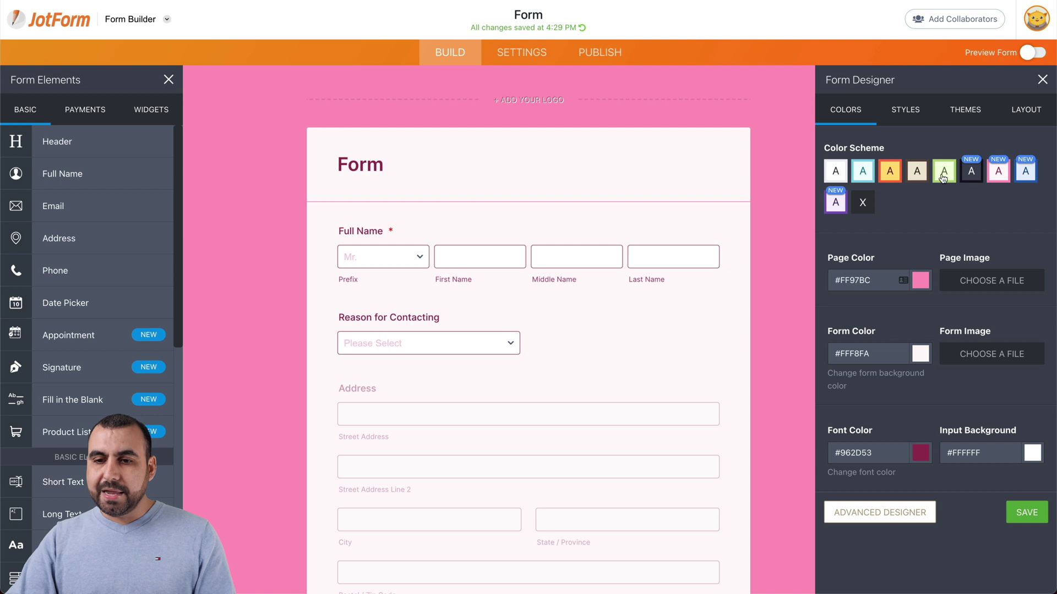
left_click(863, 203)
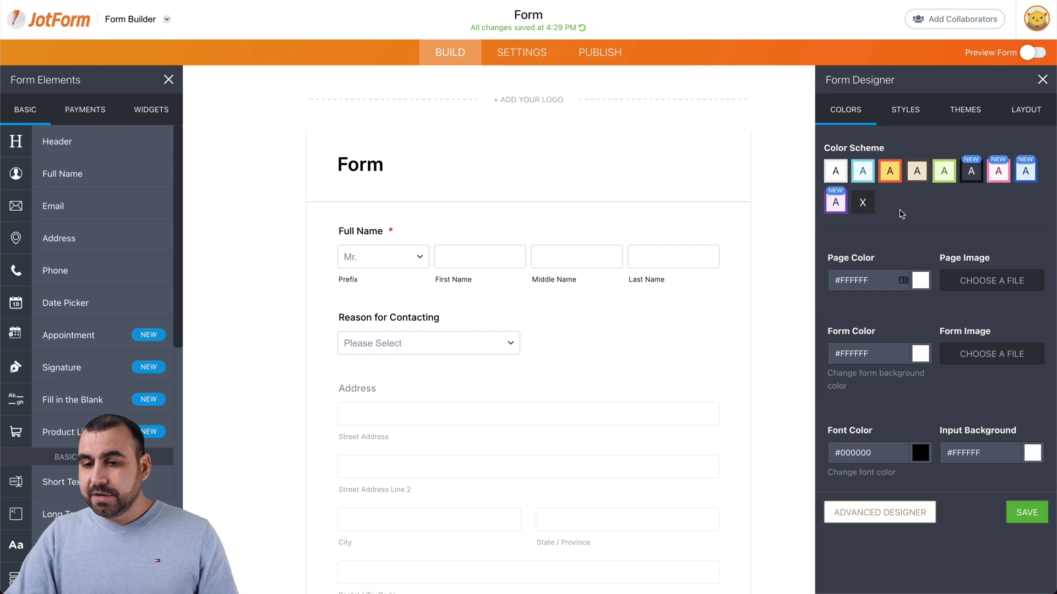
Step: Review the Styles settings: 752 px form width, Inter 16 px font and custom CSS
left_click(909, 109)
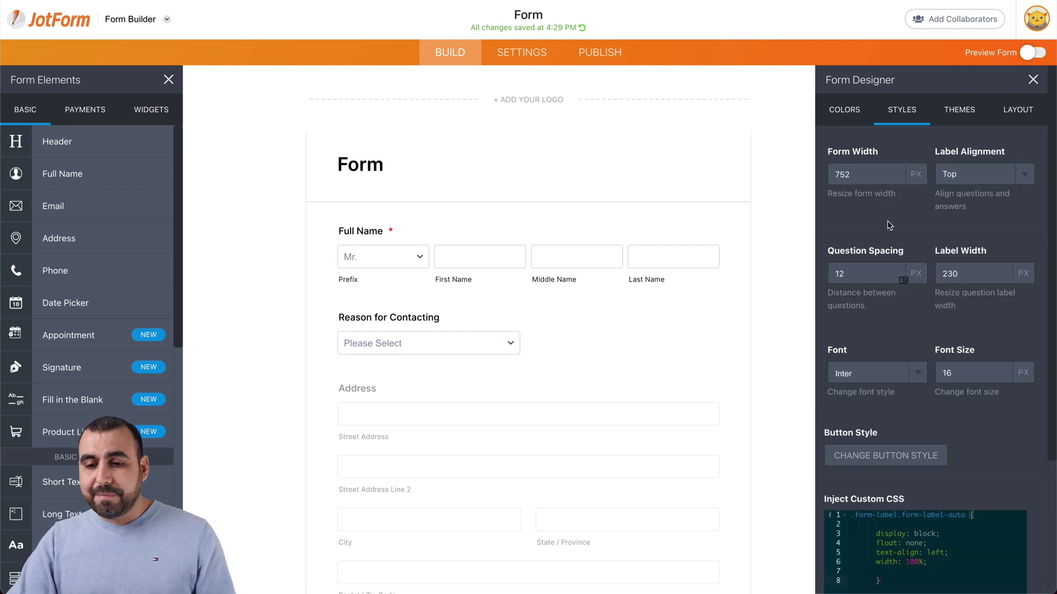
scroll(887, 223, "down", 1)
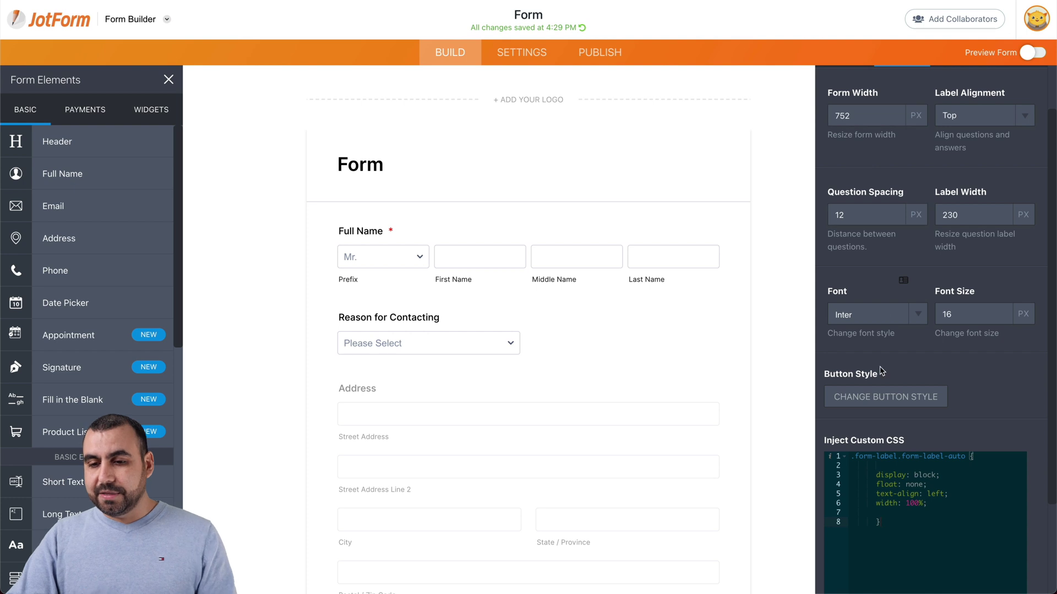
scroll(881, 374, "down", 1)
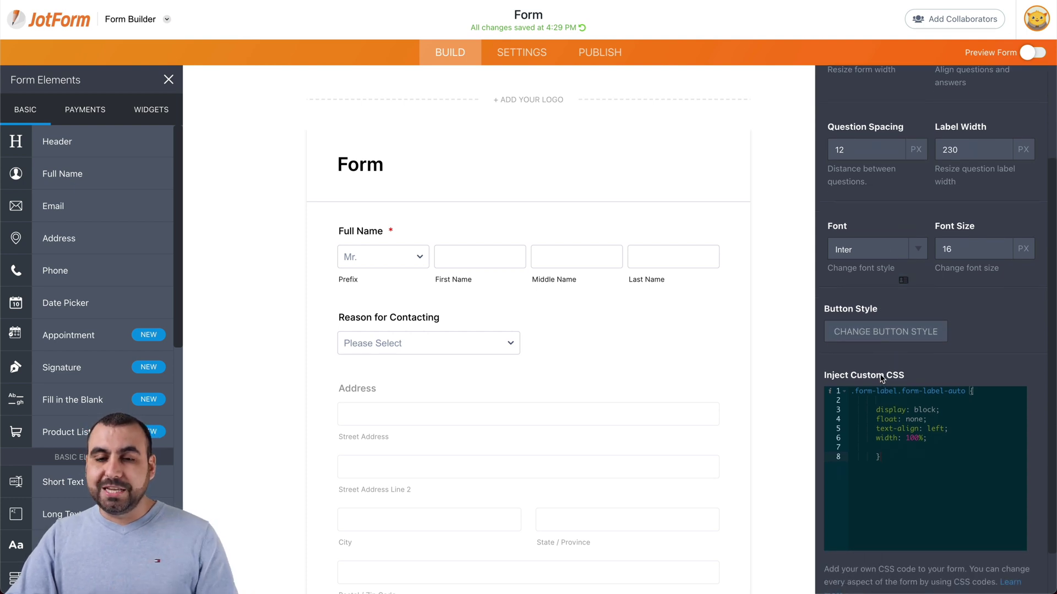
scroll(887, 378, "up", 3)
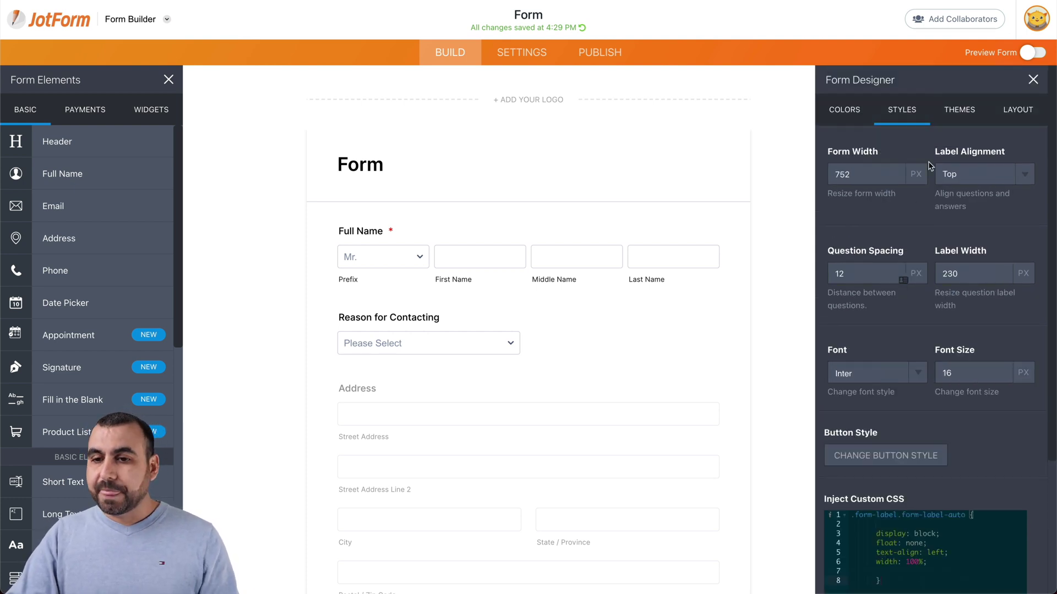
Step: Open the Themes list and apply the Sunset Hair theme
left_click(958, 110)
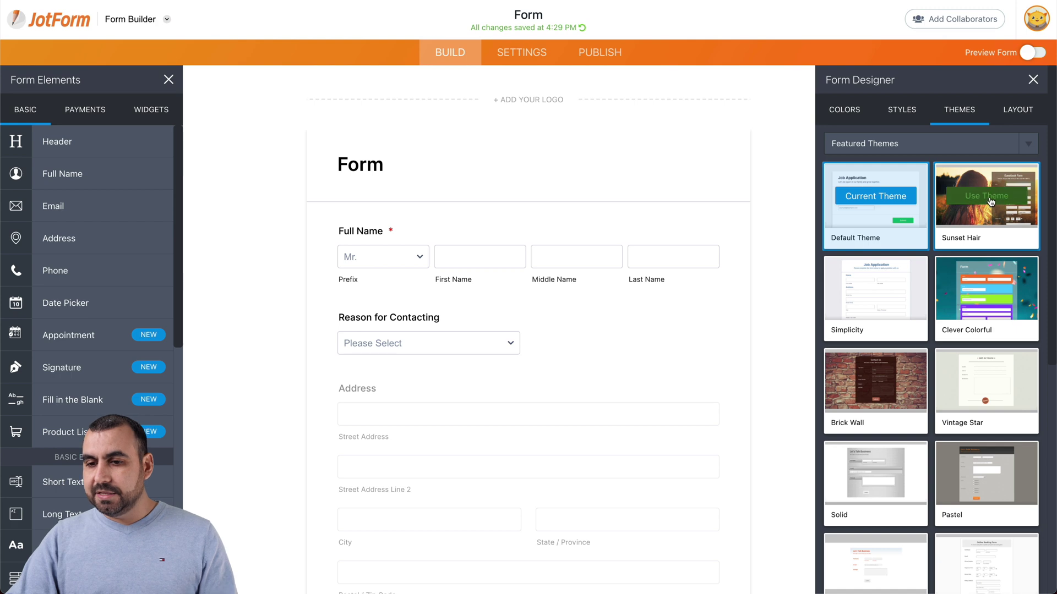
left_click(988, 197)
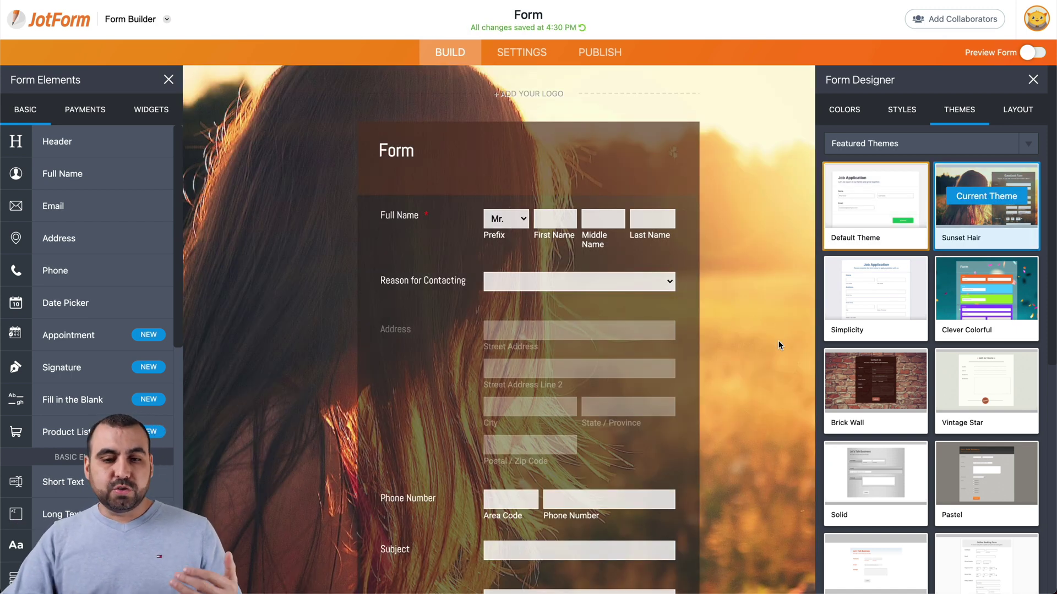
scroll(779, 341, "down", 5)
scroll(778, 341, "up", 3)
scroll(778, 345, "up", 2)
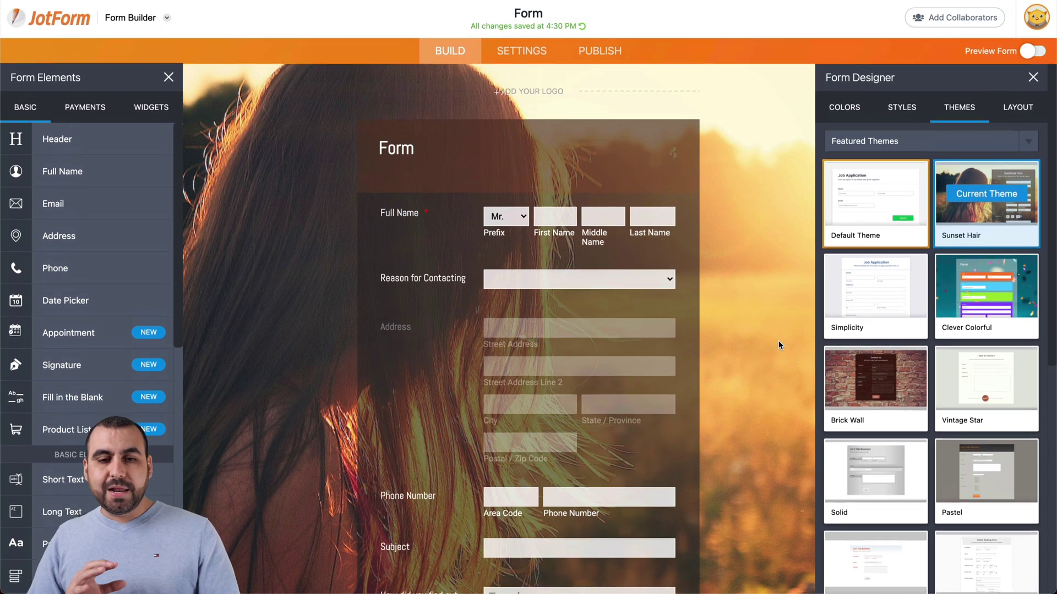
Step: Try the Pet Lover and Busy Tech themes, then revert to Default Theme and close the designer
mouse_move(870, 363)
scroll(871, 363, "down", 5)
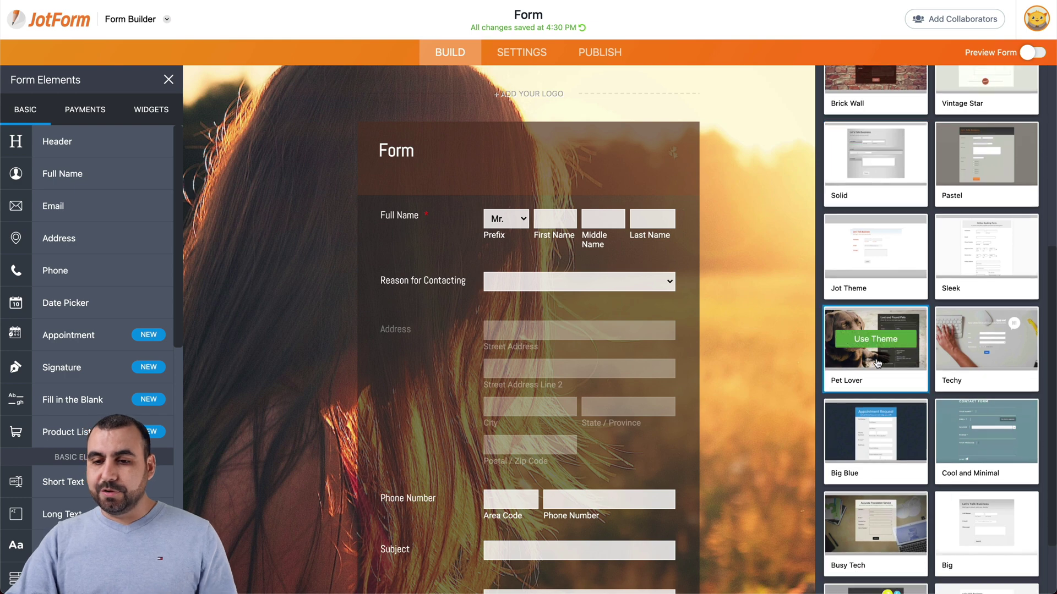
left_click(876, 345)
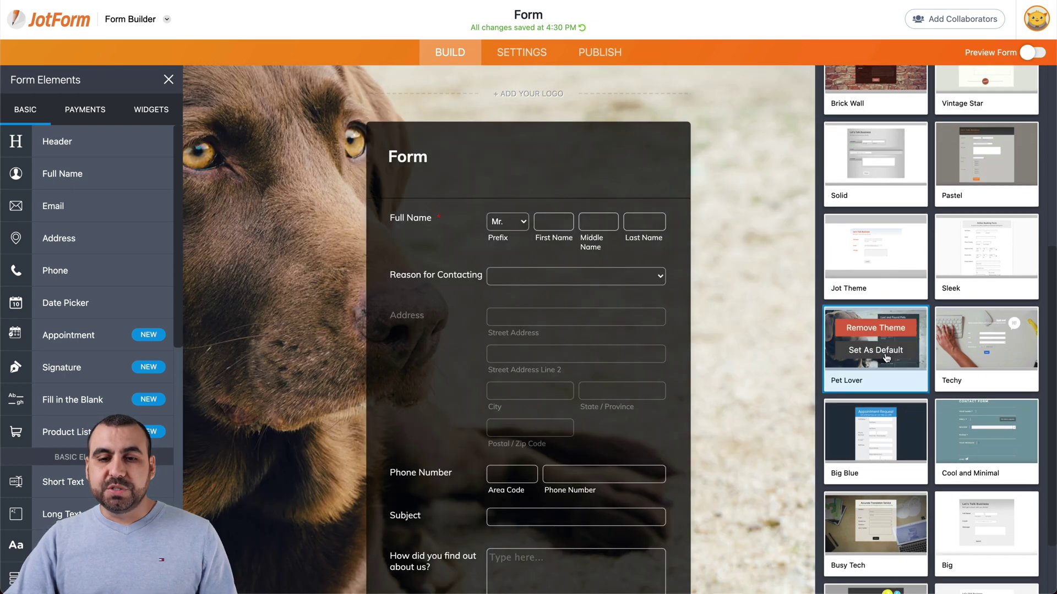
mouse_move(880, 403)
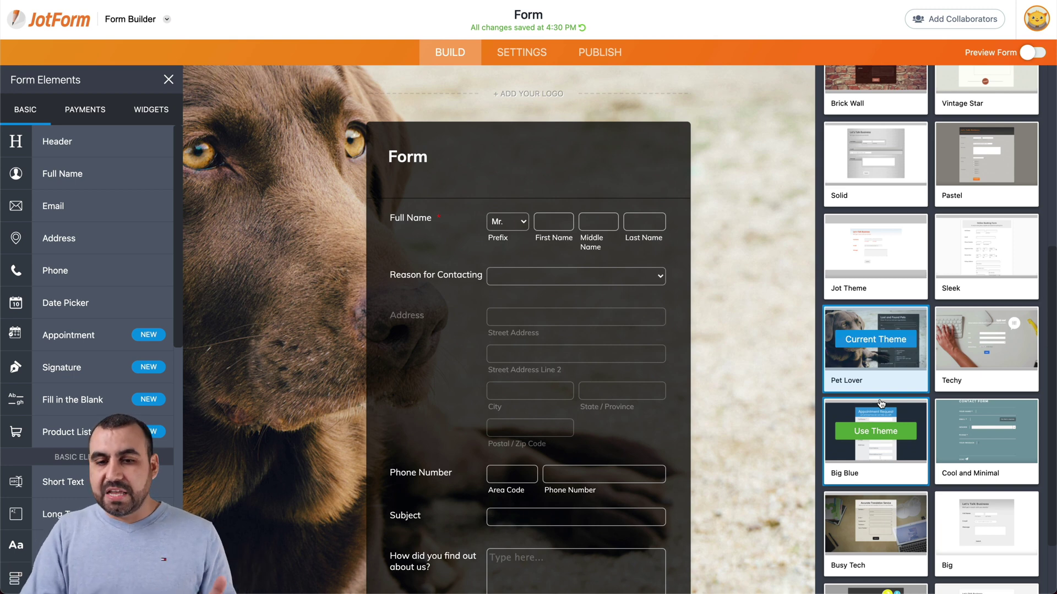
scroll(880, 403, "down", 1)
left_click(897, 443)
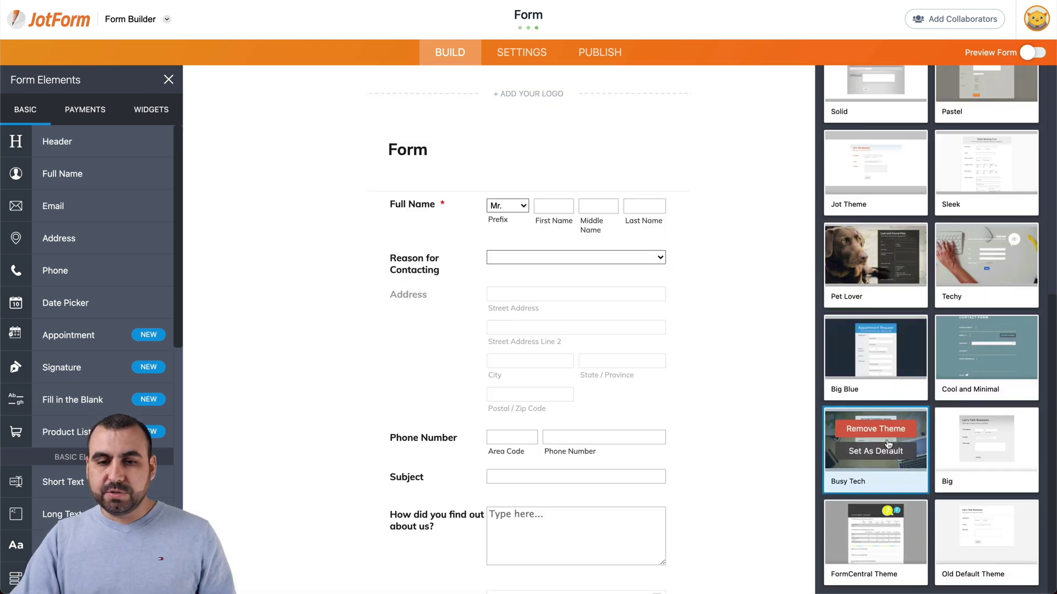
scroll(899, 395, "up", 5)
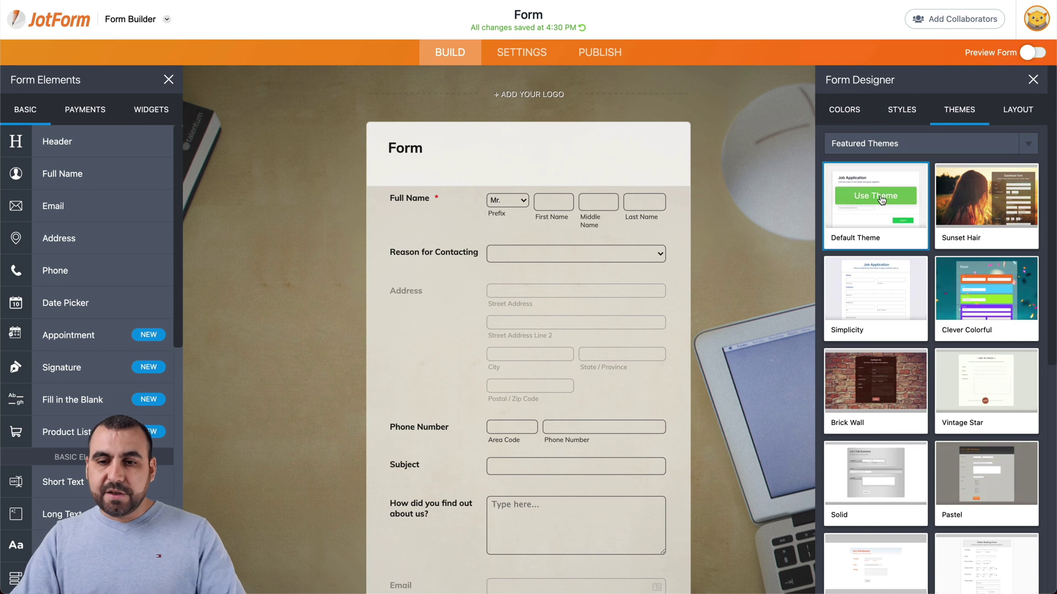
left_click(880, 196)
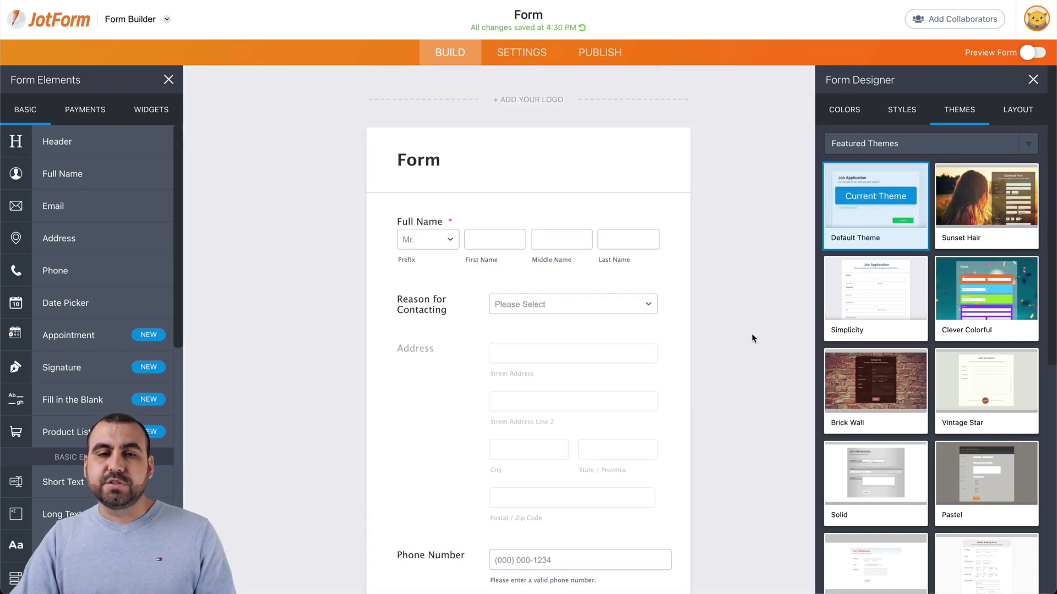
left_click(1033, 80)
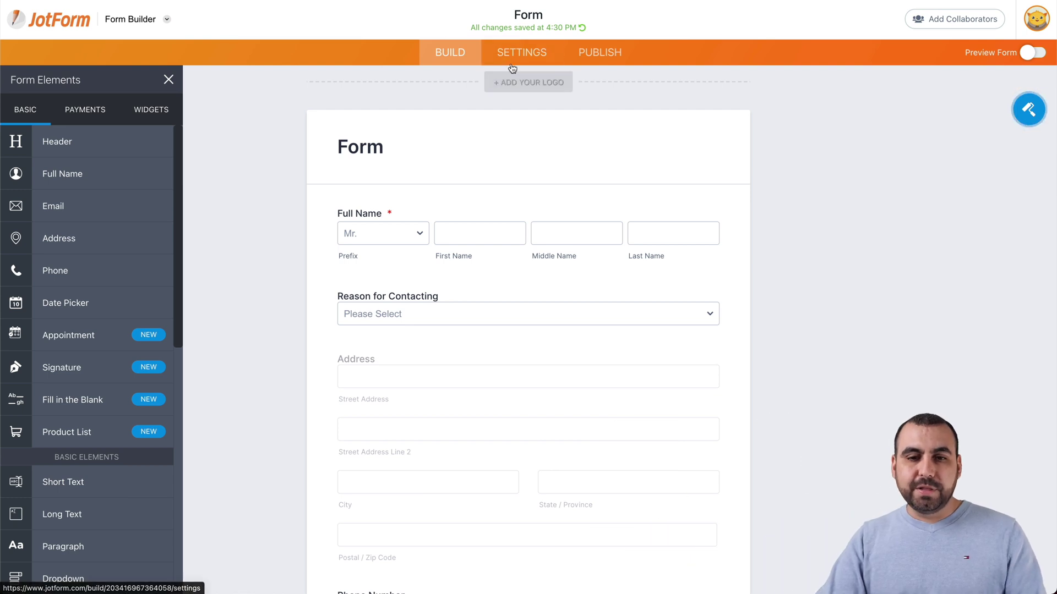
Step: Open Form Settings and keep the Form Status on Enabled
left_click(527, 58)
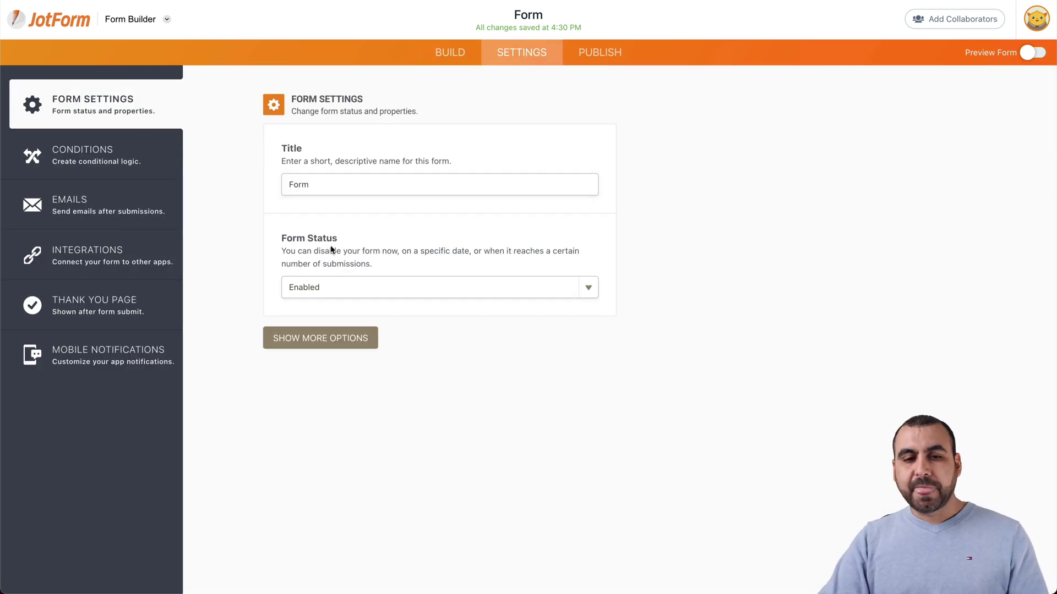
left_click(346, 287)
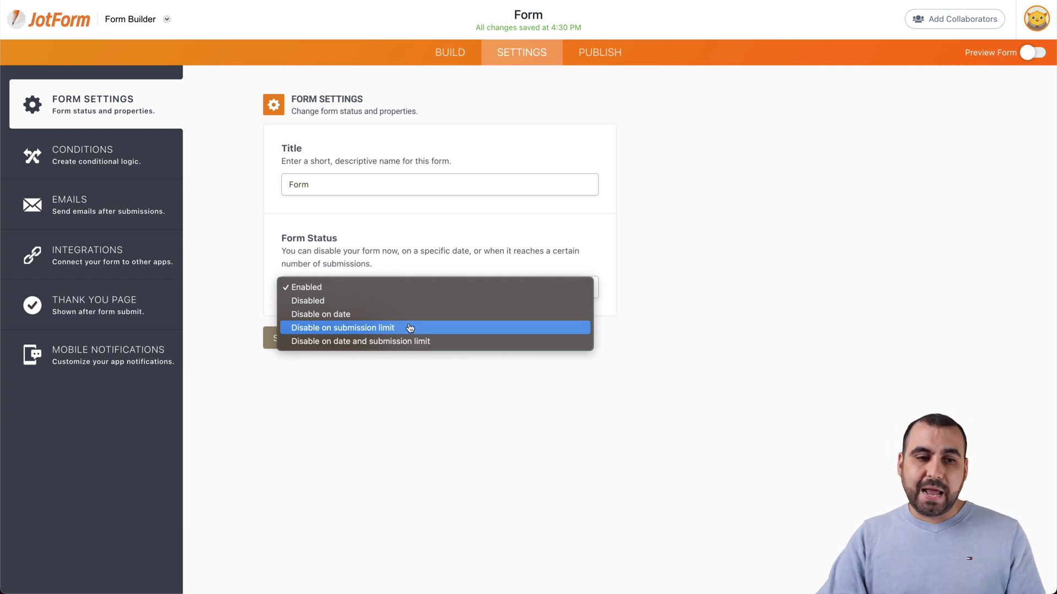
left_click(118, 173)
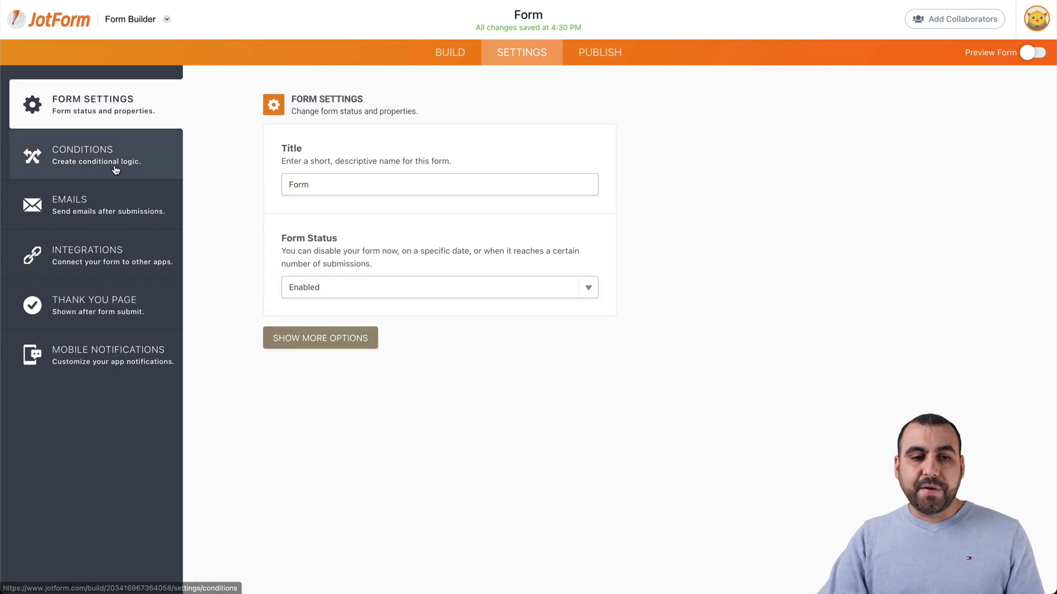
Step: Open Emails and inspect Notification 1's content table of field labels and placeholders
left_click(84, 156)
left_click(85, 213)
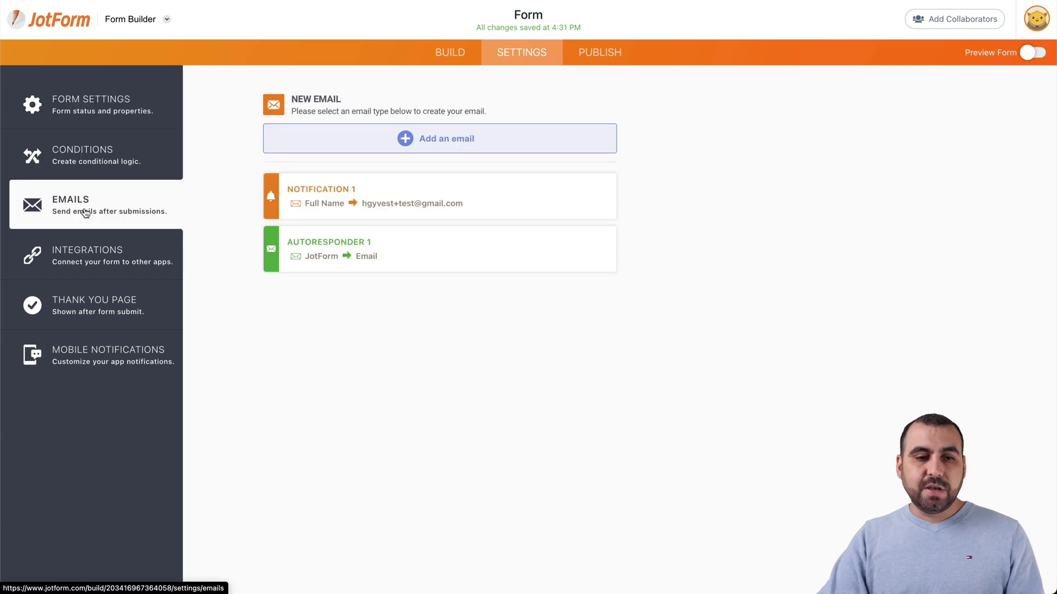
mouse_move(401, 203)
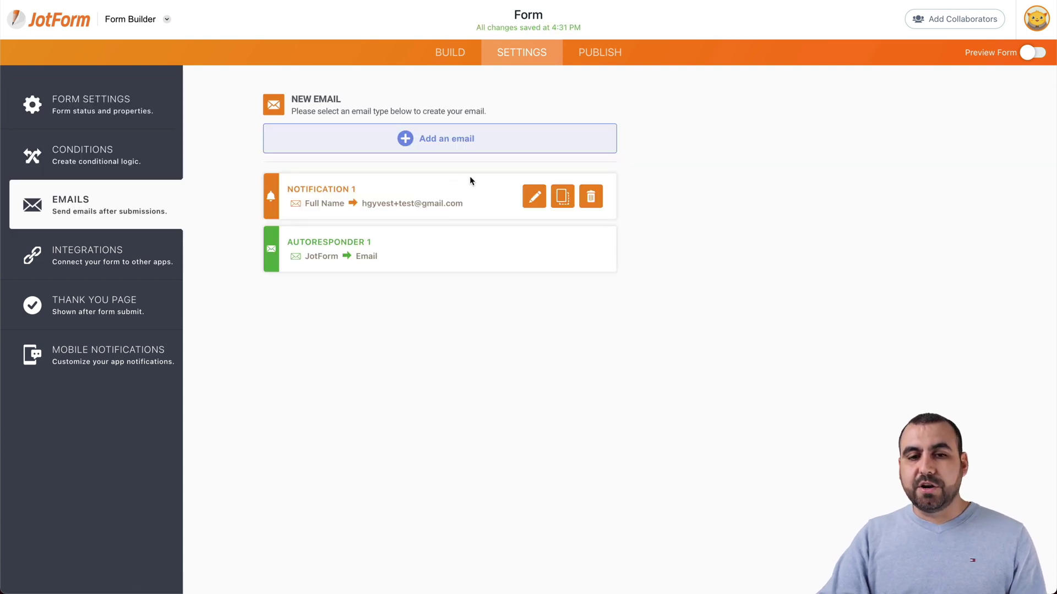
left_click(534, 193)
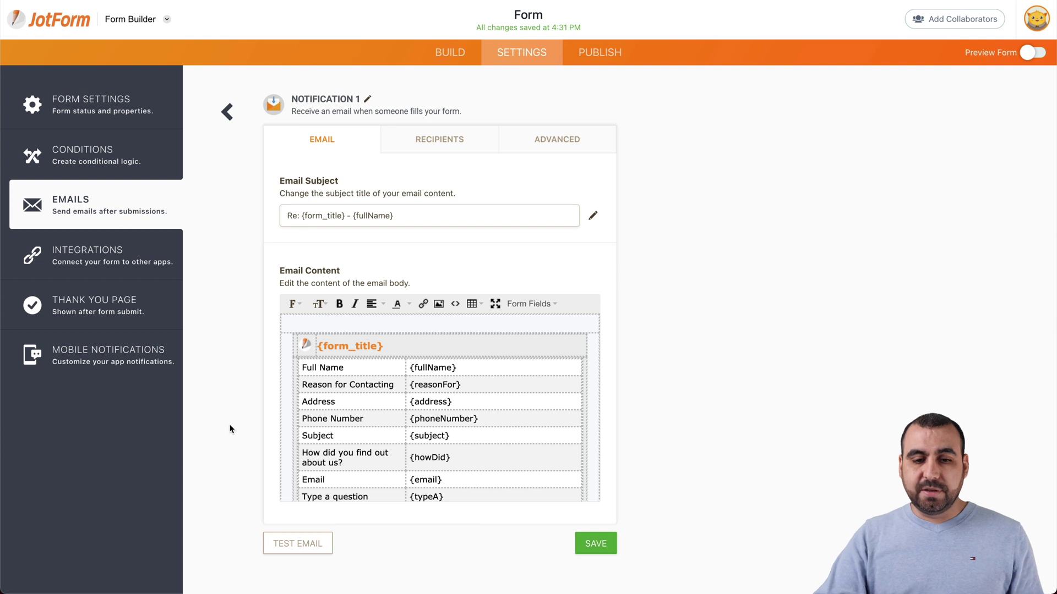
left_click_drag(357, 364, 385, 458)
left_click(441, 457)
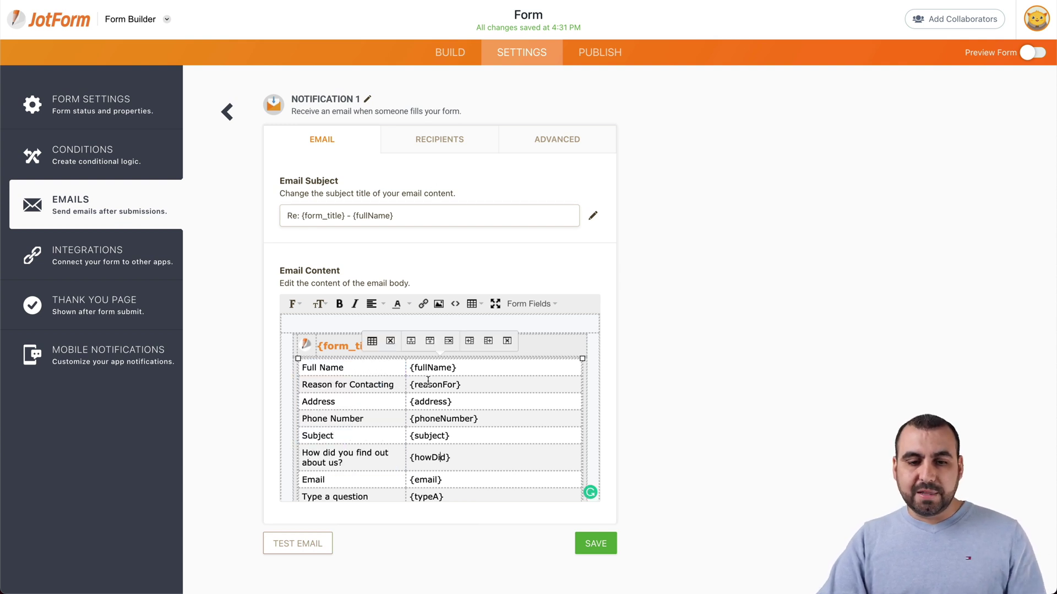
left_click_drag(429, 385, 479, 457)
left_click(484, 449)
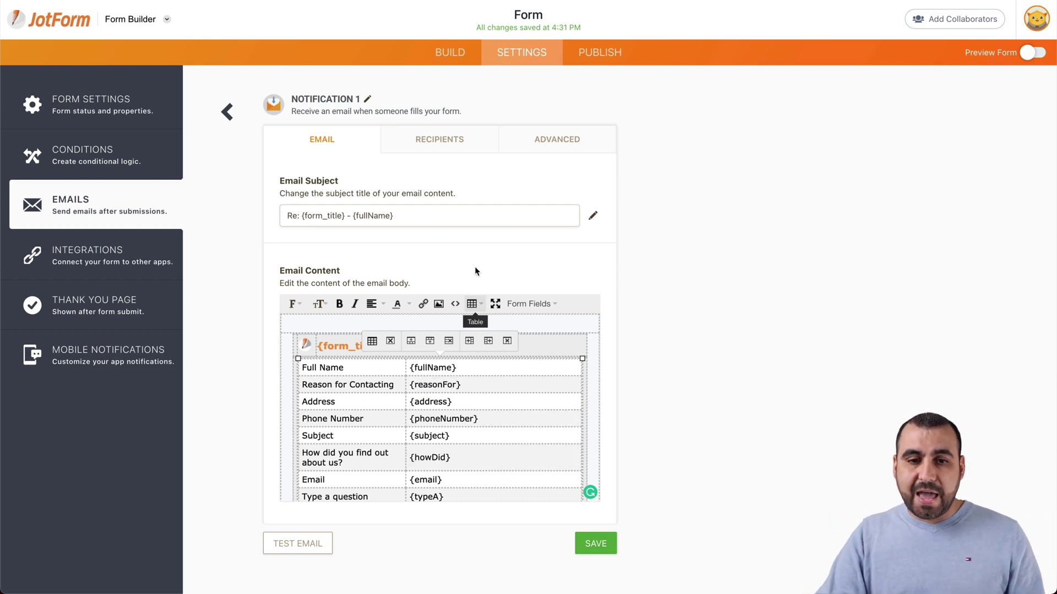
Step: Check Notification 1's Recipients and Advanced options, then return to the emails list
left_click(443, 151)
left_click(545, 145)
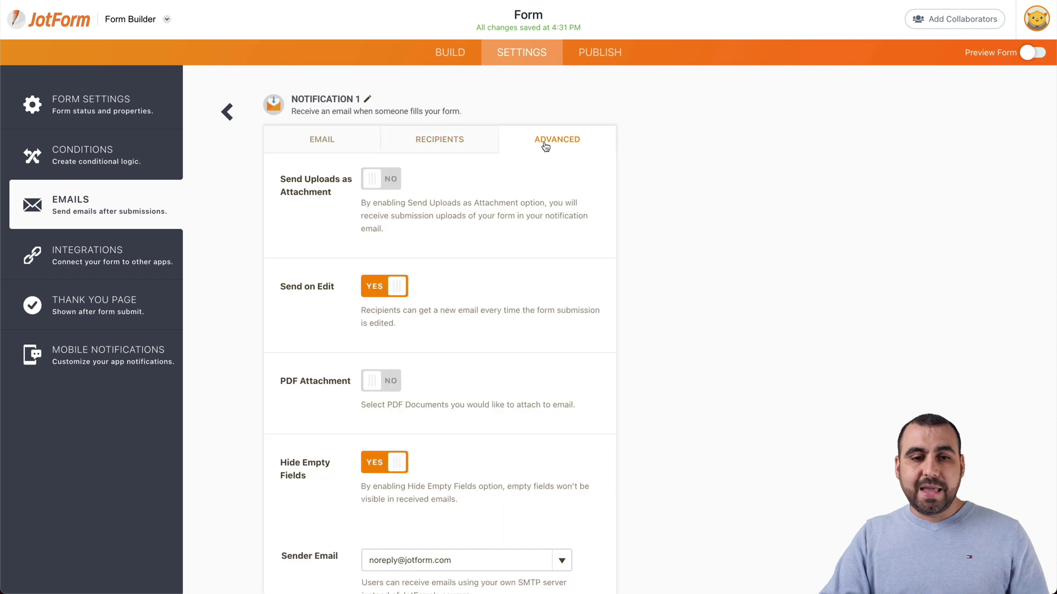
left_click(226, 113)
mouse_move(338, 243)
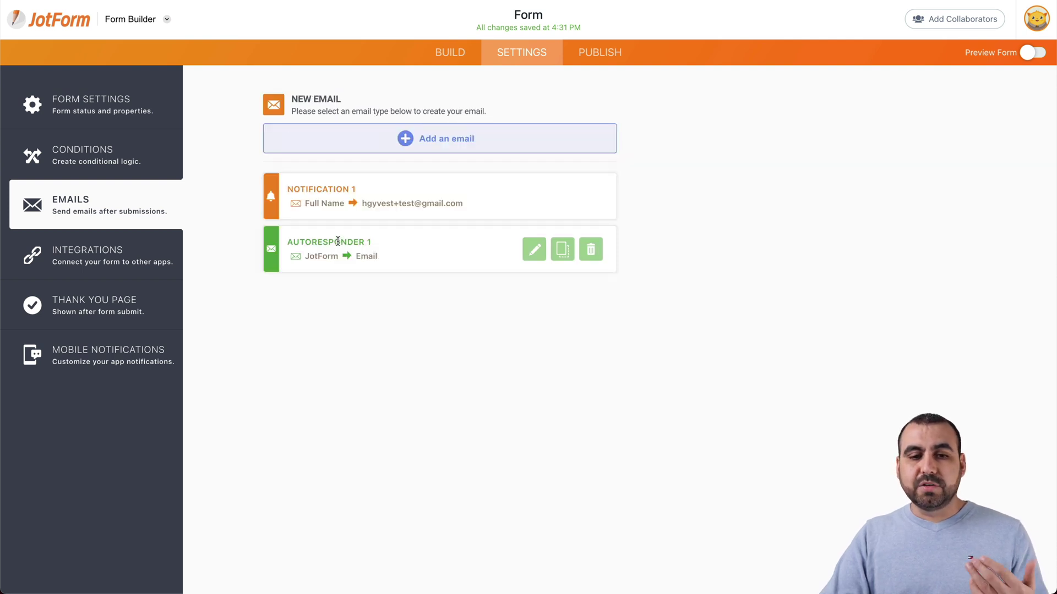
Step: Browse the integration cards, then show the Thank You page reading 'Thank You! Your submission has been received.'
left_click(93, 255)
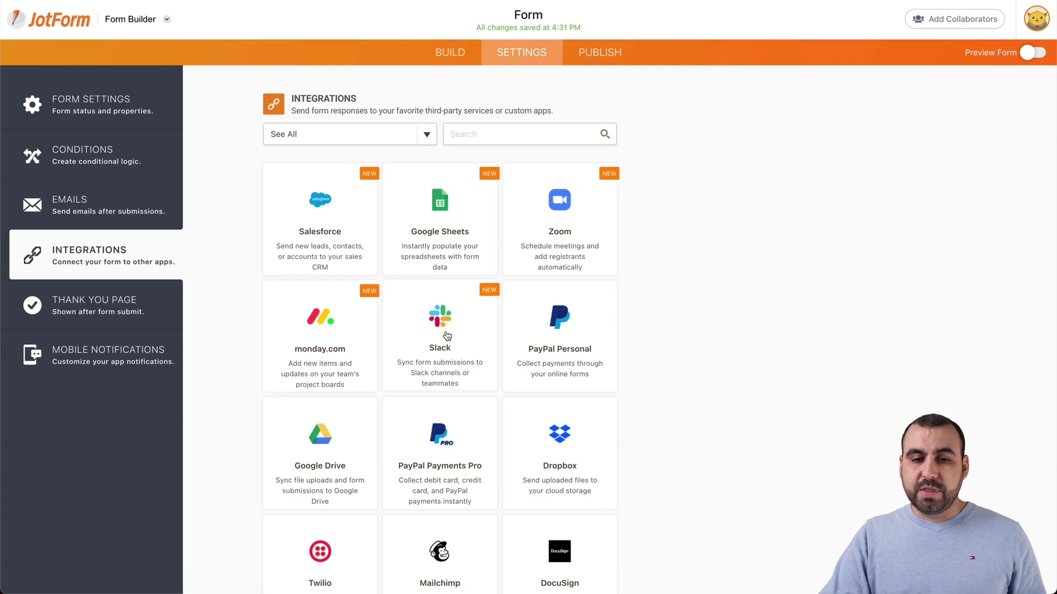
scroll(385, 287, "down", 2)
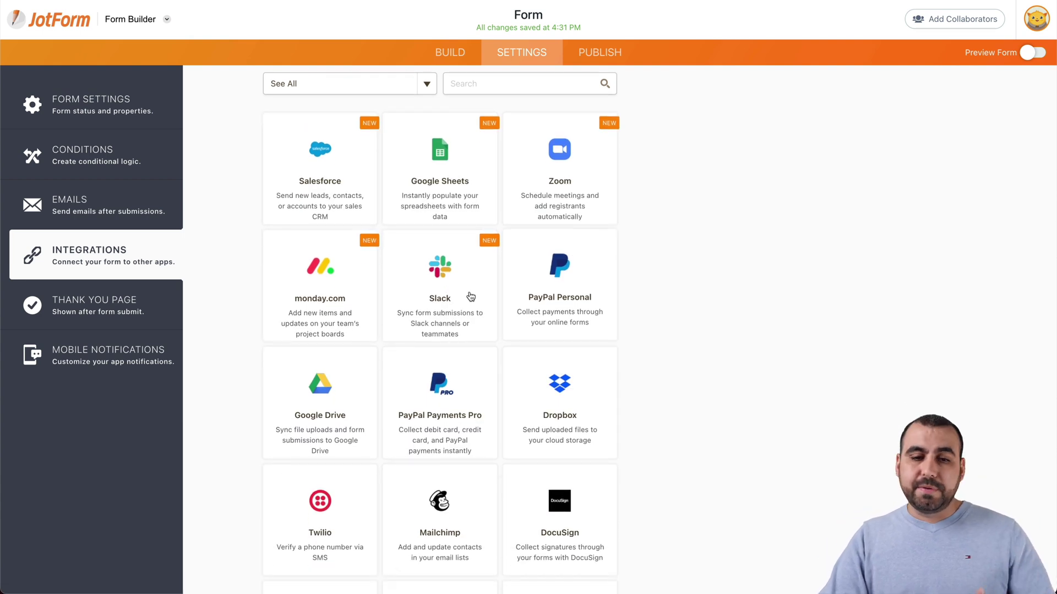
scroll(434, 284, "down", 4)
scroll(434, 285, "down", 2)
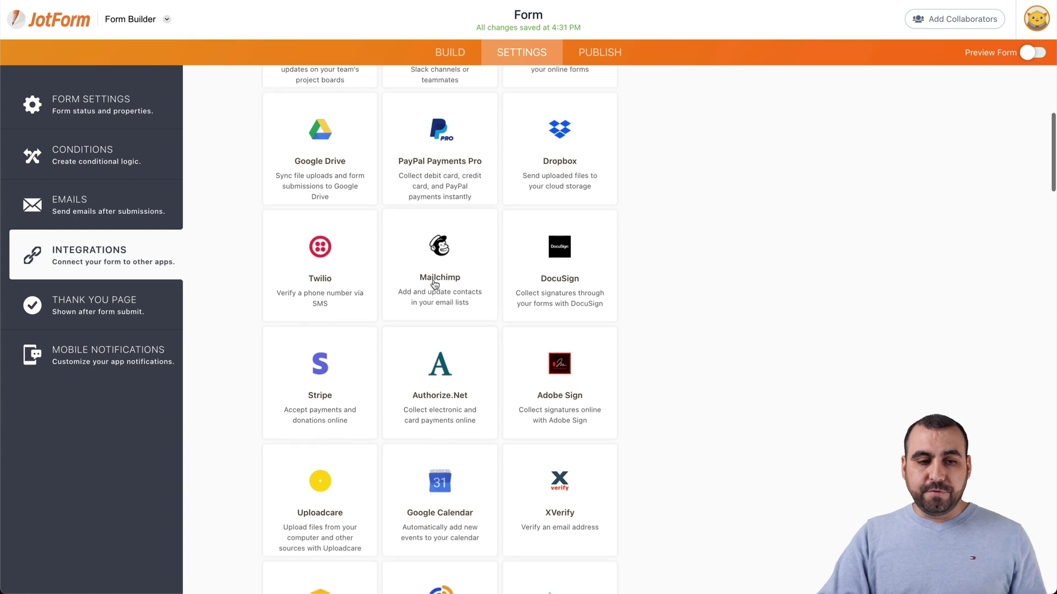
left_click(83, 308)
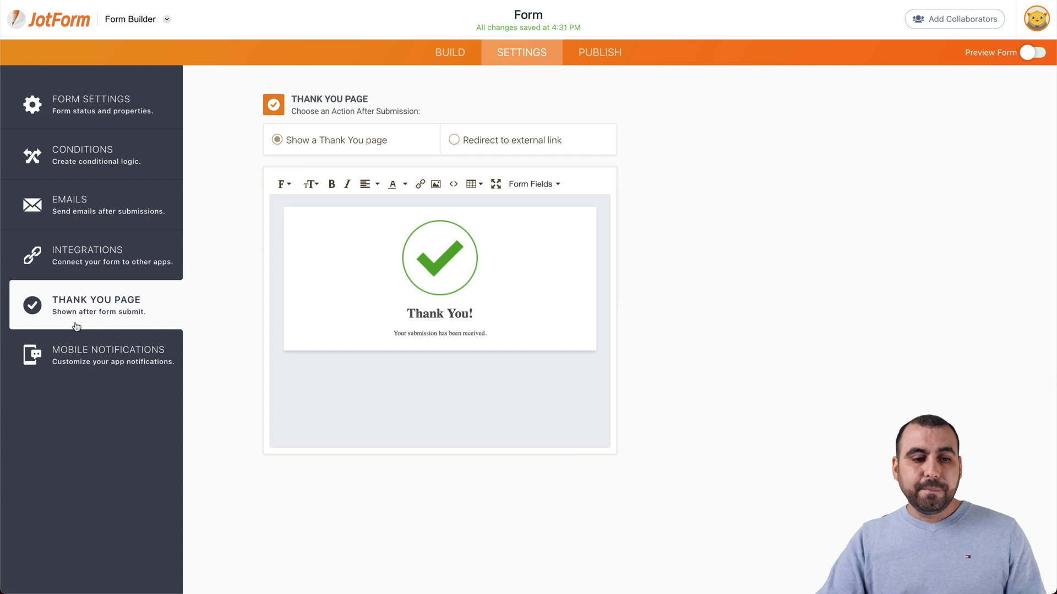
Step: Review the Mobile Notifications settings, then show the form's public direct link under Publish's Quick Share
left_click(85, 355)
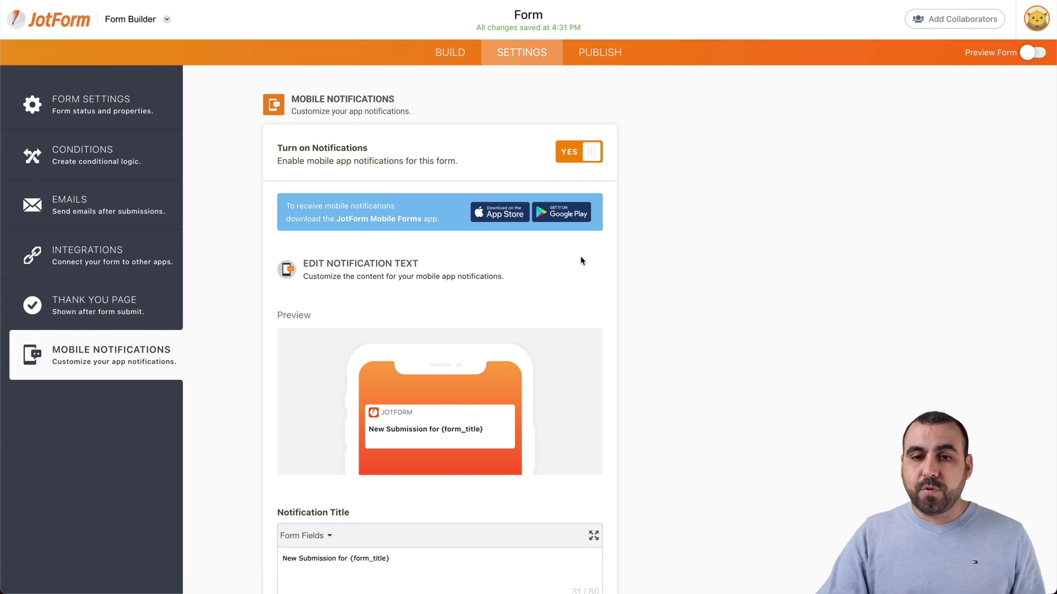
left_click(593, 52)
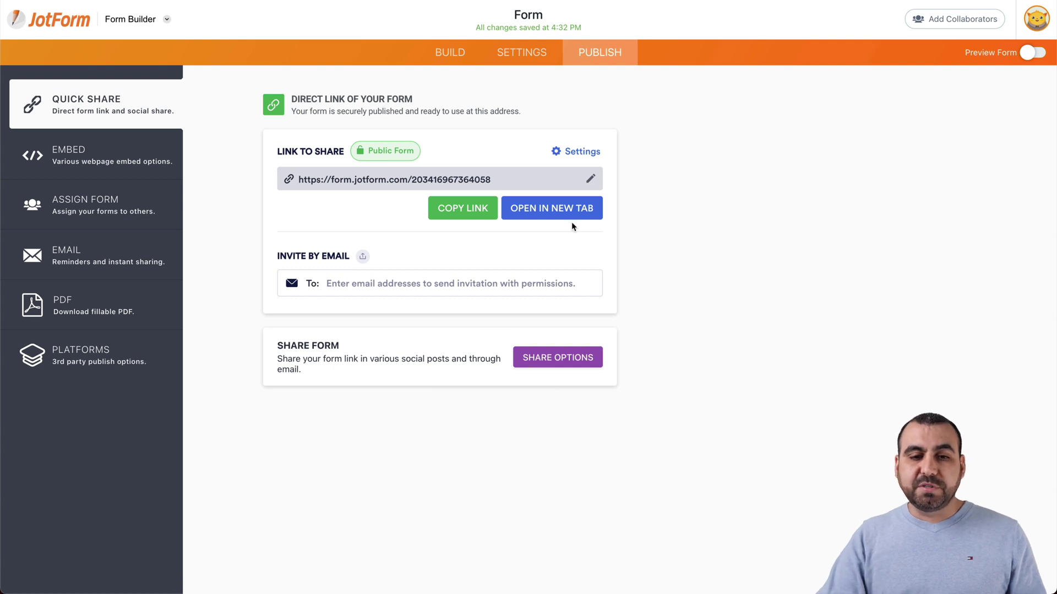
Step: Check the form's direct link URL, then show the Embed script with iFrame, Pop-up and Lightbox options
left_click_drag(300, 179, 492, 179)
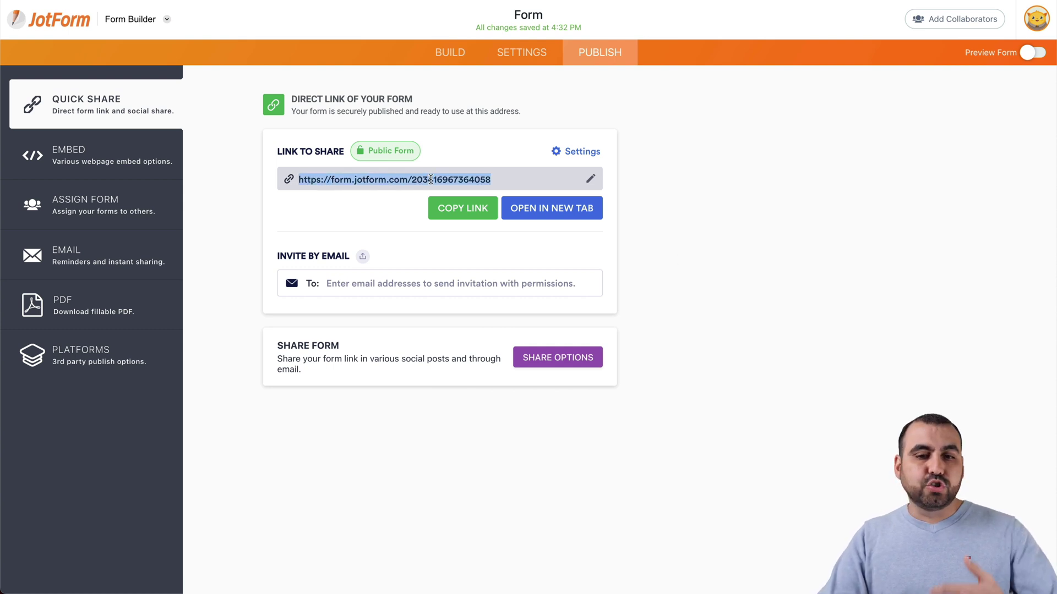
left_click(771, 256)
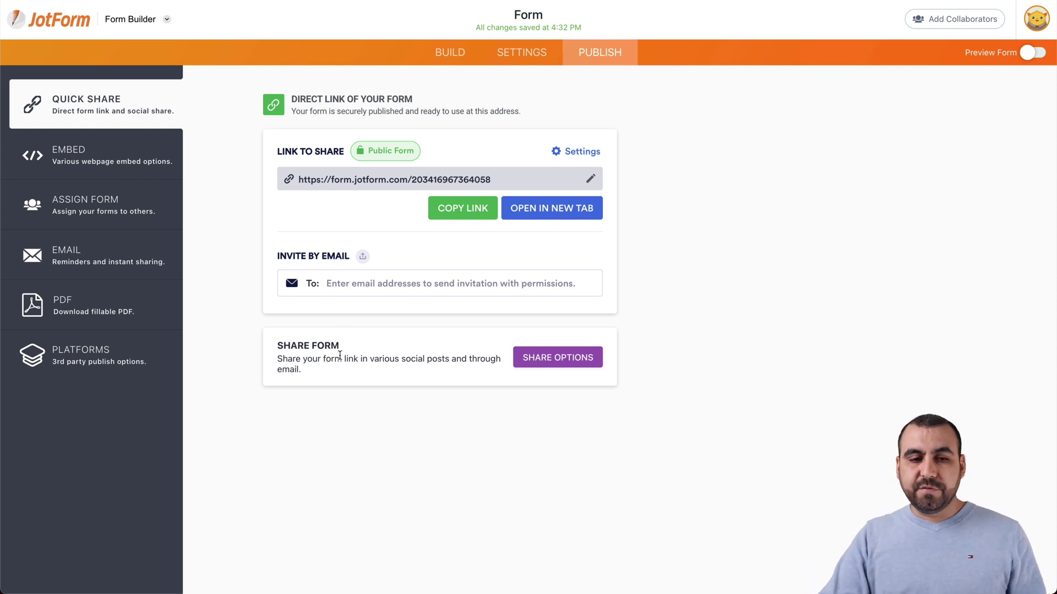
left_click(89, 155)
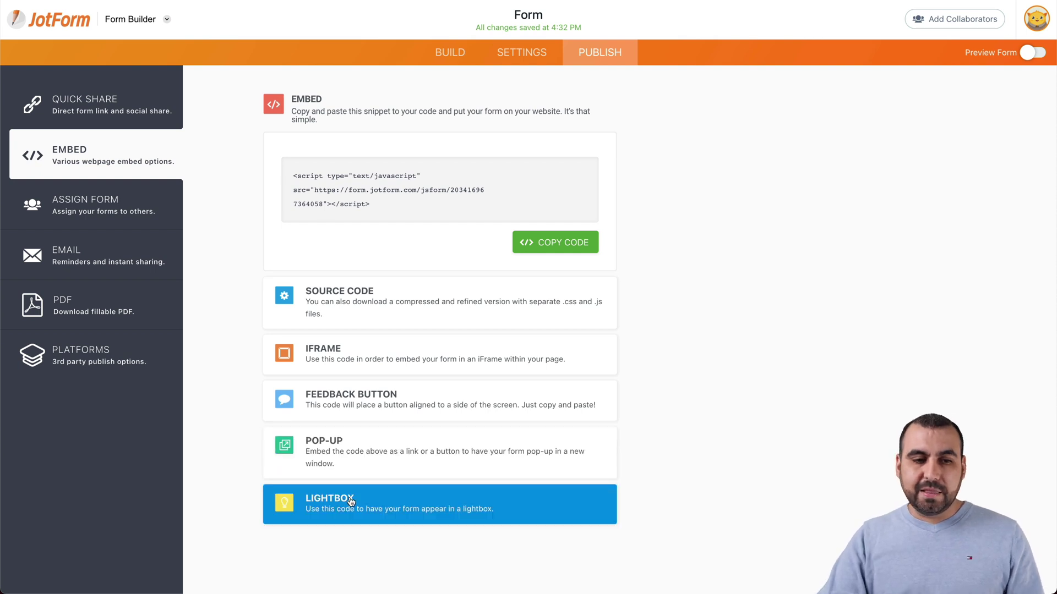
Step: Look over the Assign Form, Email and fillable PDF publishing options
left_click(102, 218)
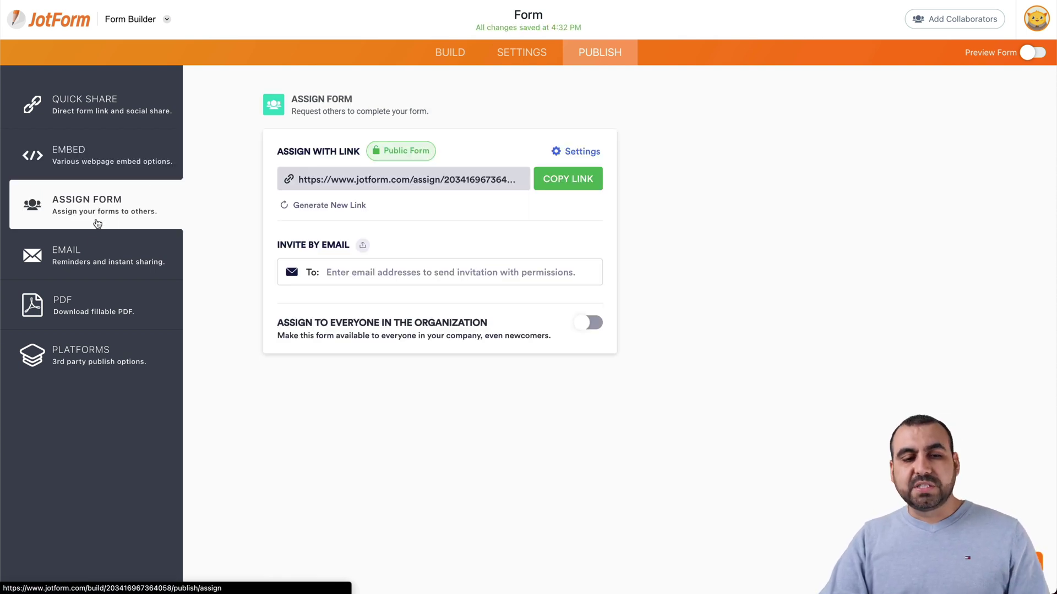
left_click(92, 270)
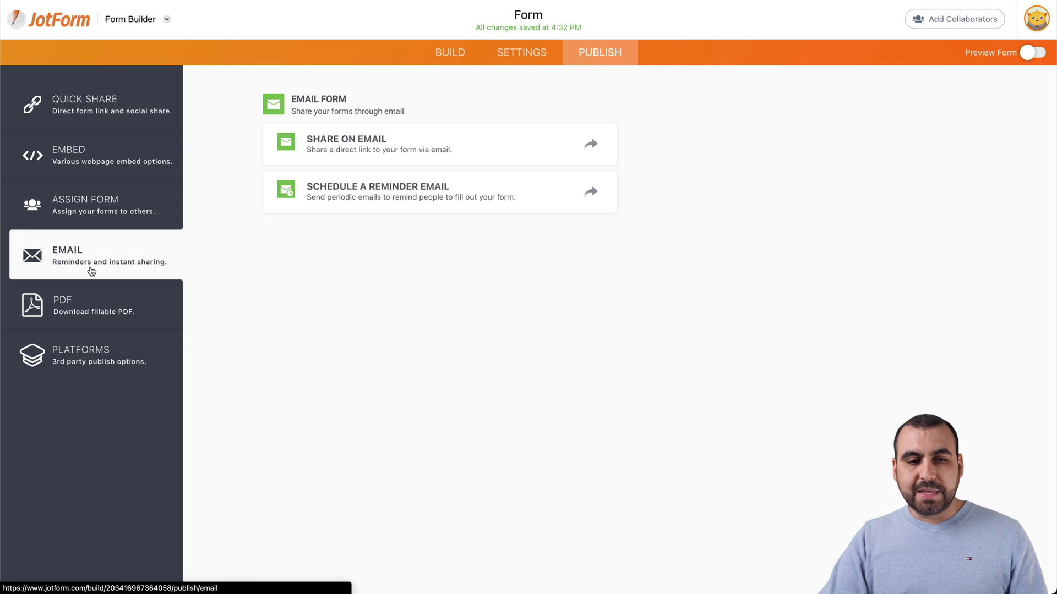
left_click(71, 305)
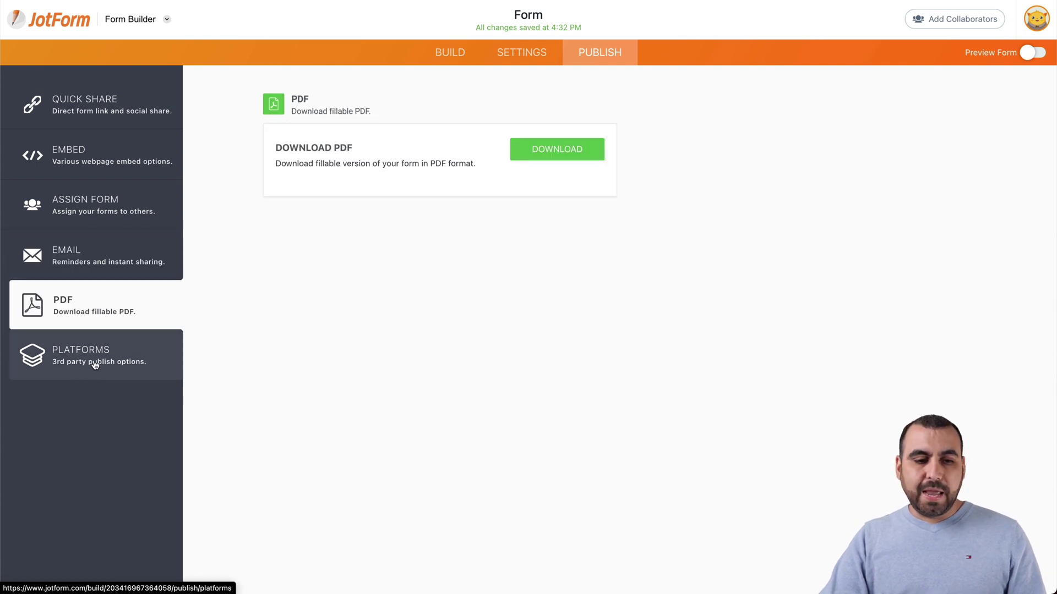
Step: Browse the Platforms grid of publishing targets, from WordPress and Facebook to Wix, Shopify and SharePoint
left_click(94, 360)
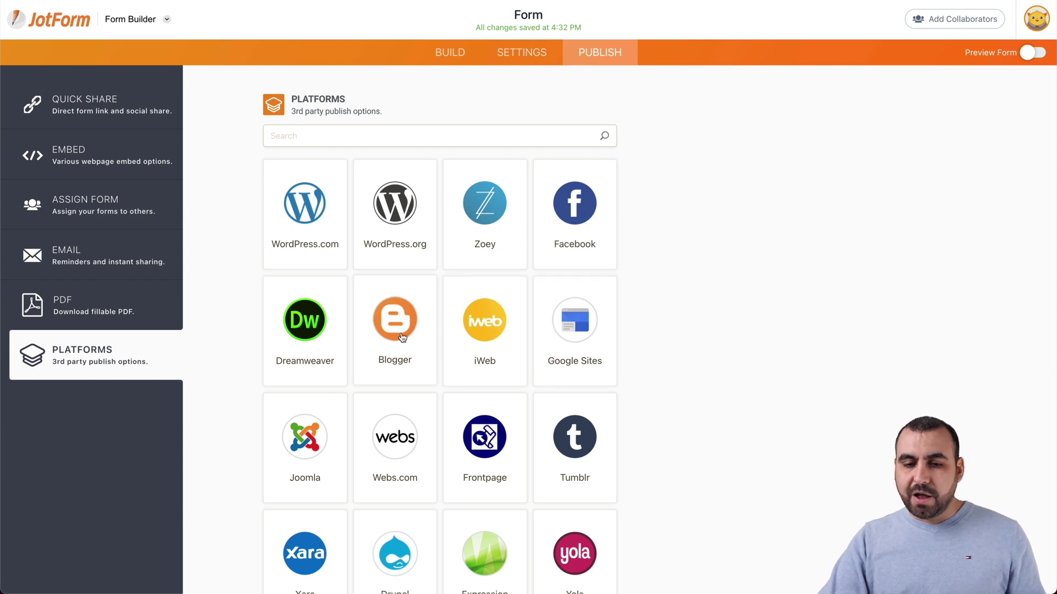
scroll(402, 338, "down", 3)
scroll(551, 349, "down", 2)
scroll(583, 349, "down", 2)
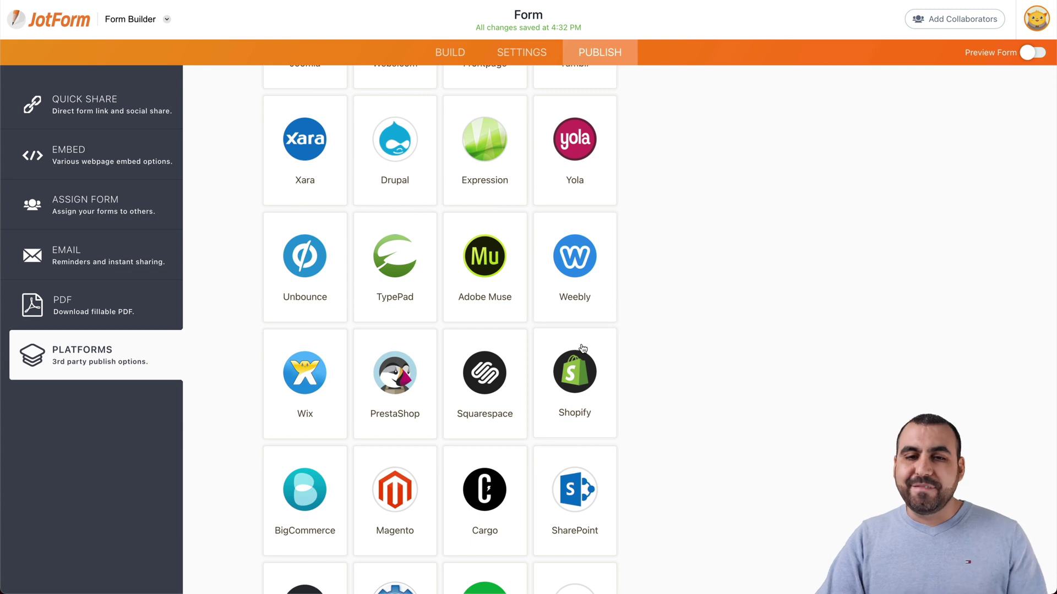
scroll(582, 348, "up", 8)
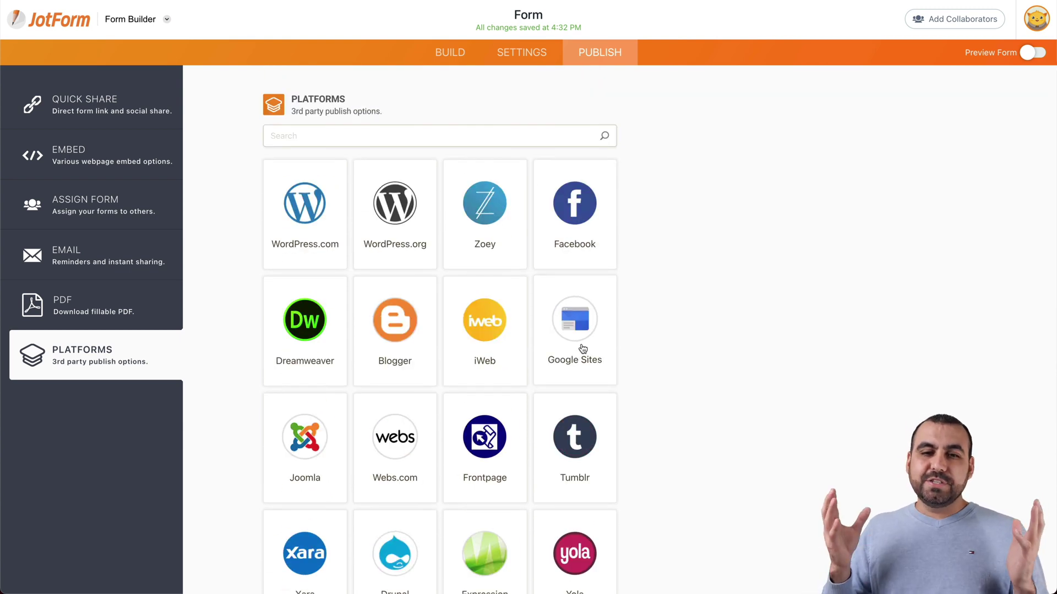